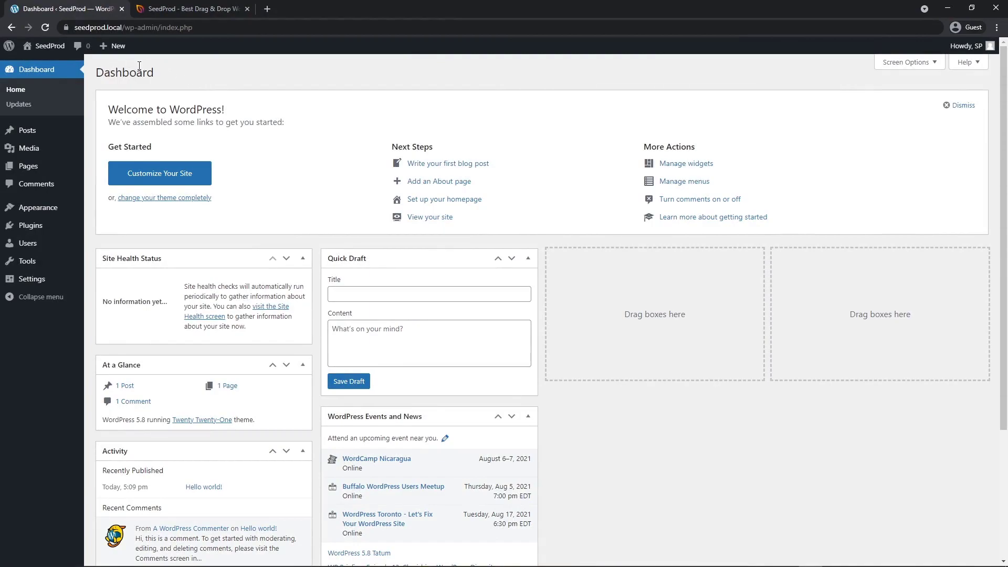
Download the Landing Page Pro 6.6.1 plugin zip from the SeedProd account's Downloads page.
click(191, 9)
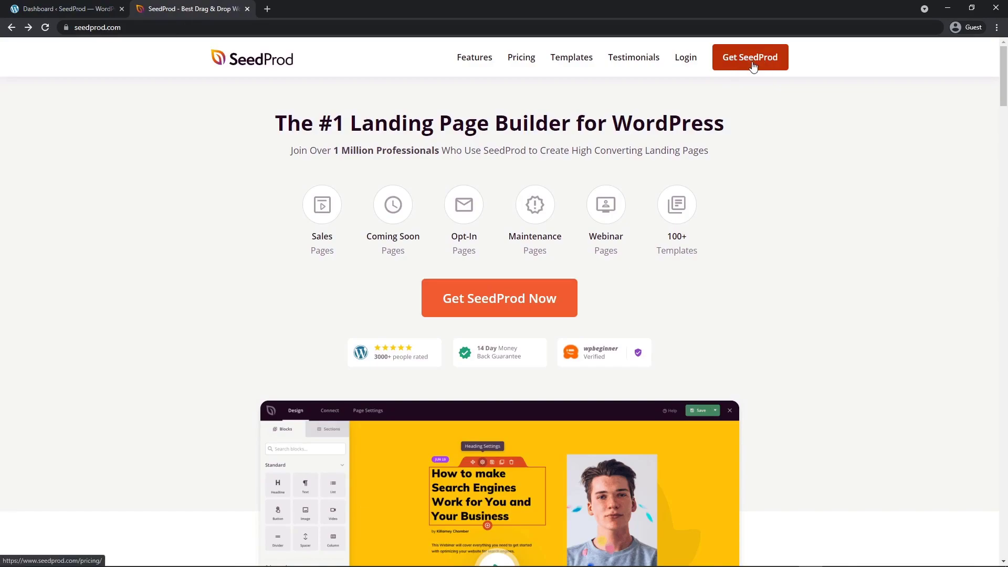
click(685, 57)
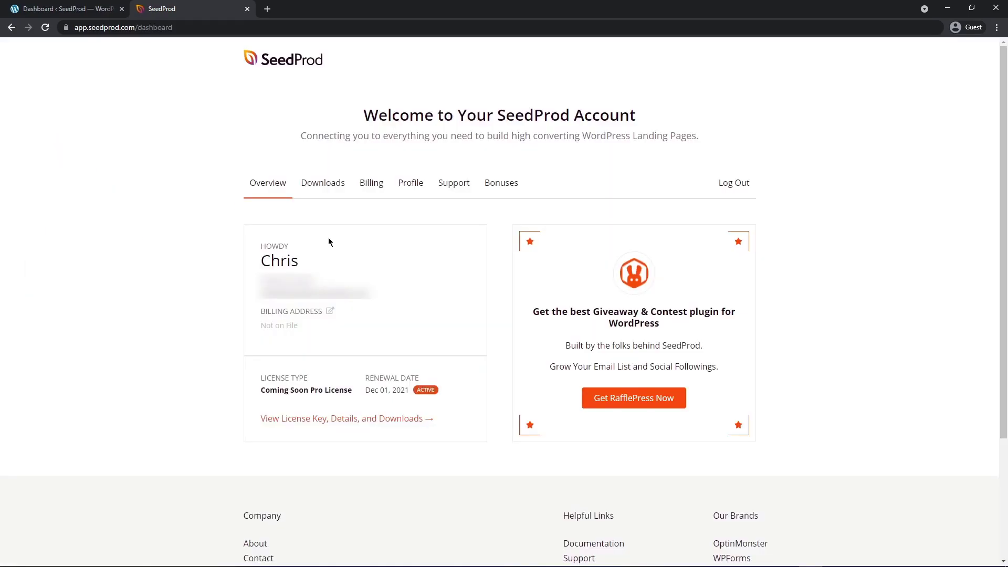
click(328, 187)
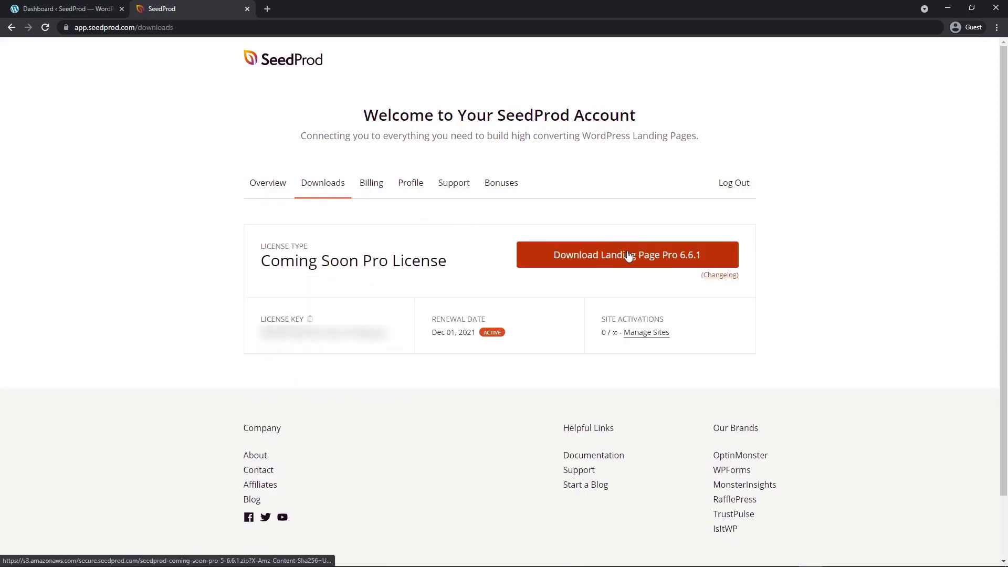
click(629, 256)
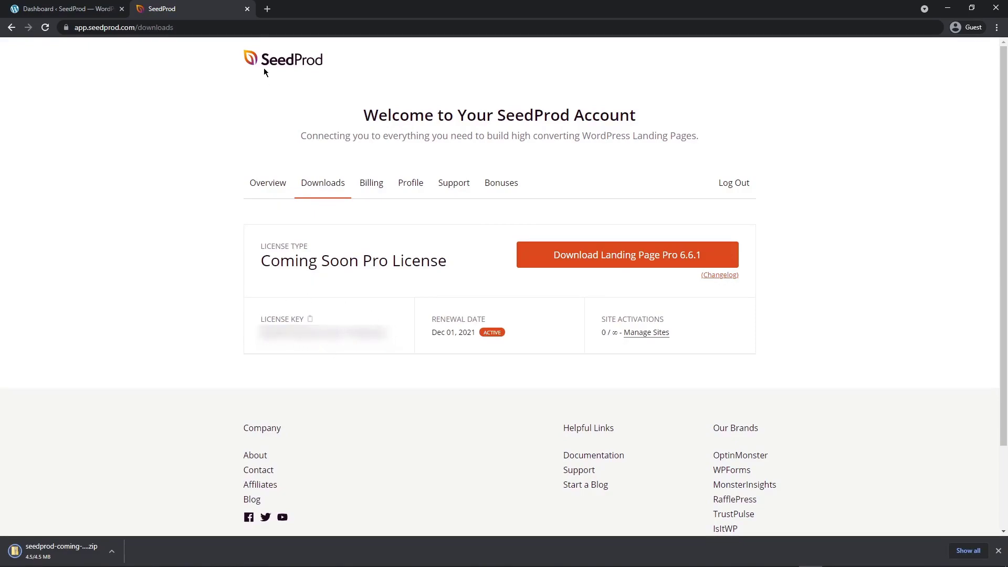
click(247, 9)
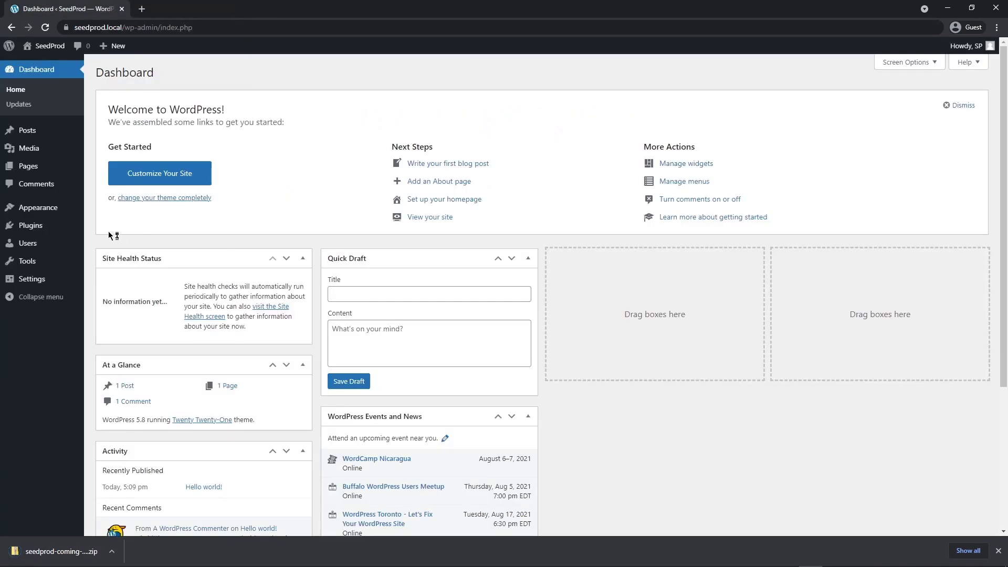
Upload the SeedProd zip under Plugins > Add New, install it and activate the plugin.
mouse_move(42, 234)
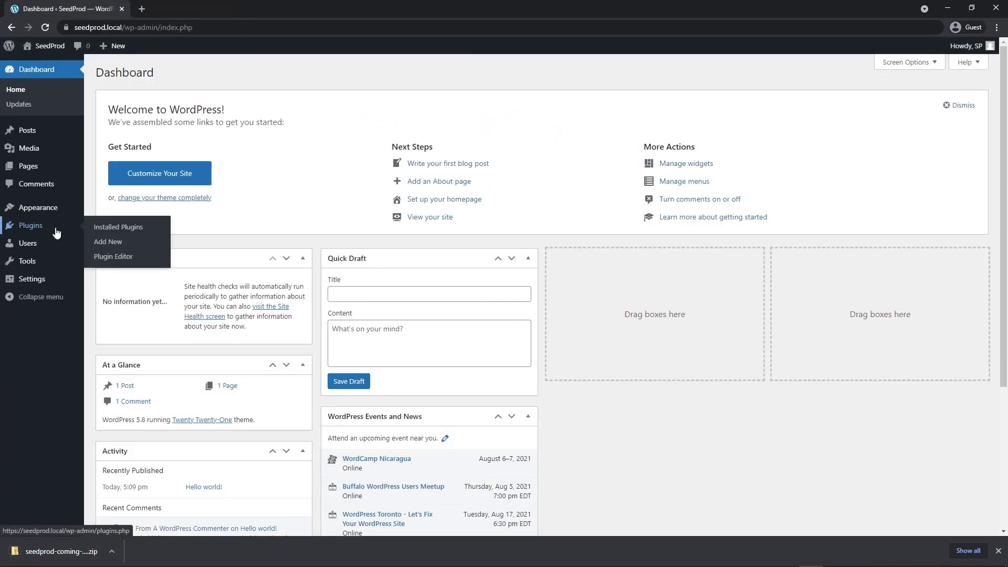
click(115, 244)
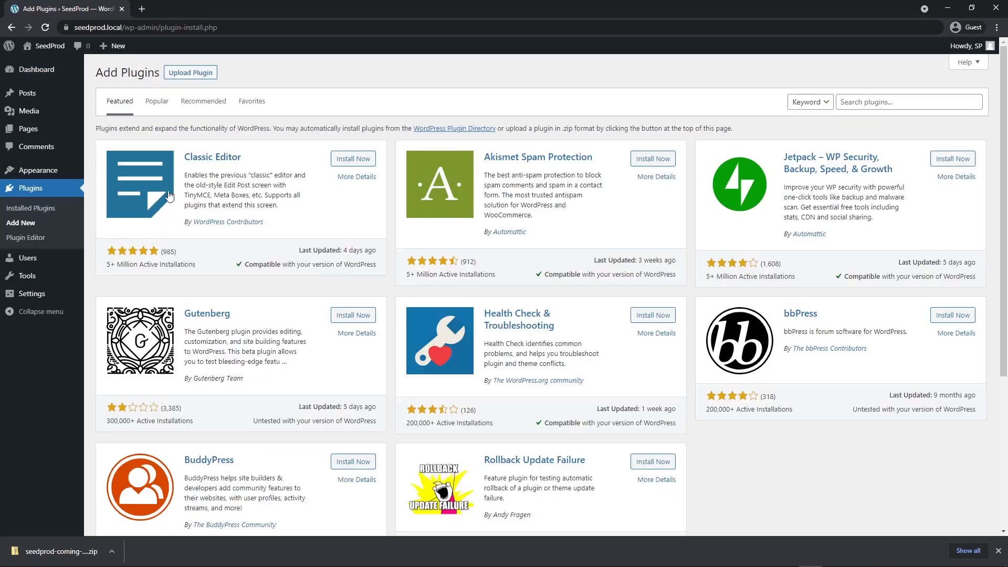
click(195, 76)
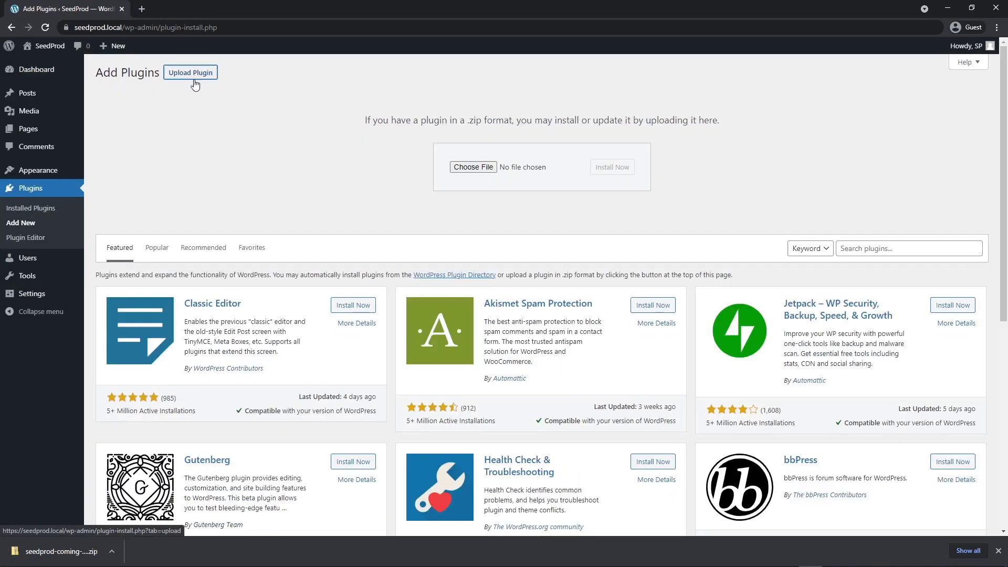
drag(89, 551, 480, 169)
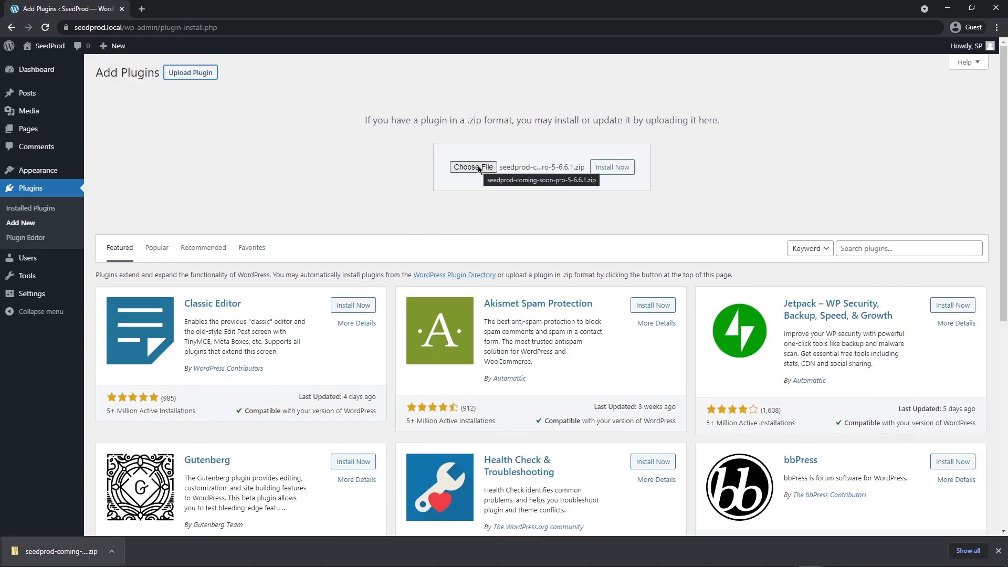
click(612, 167)
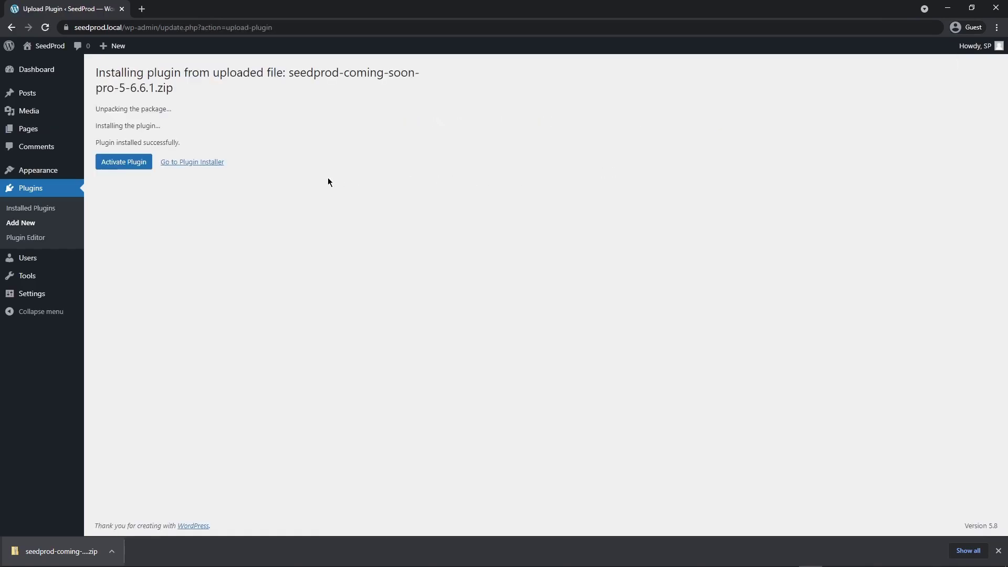
click(131, 164)
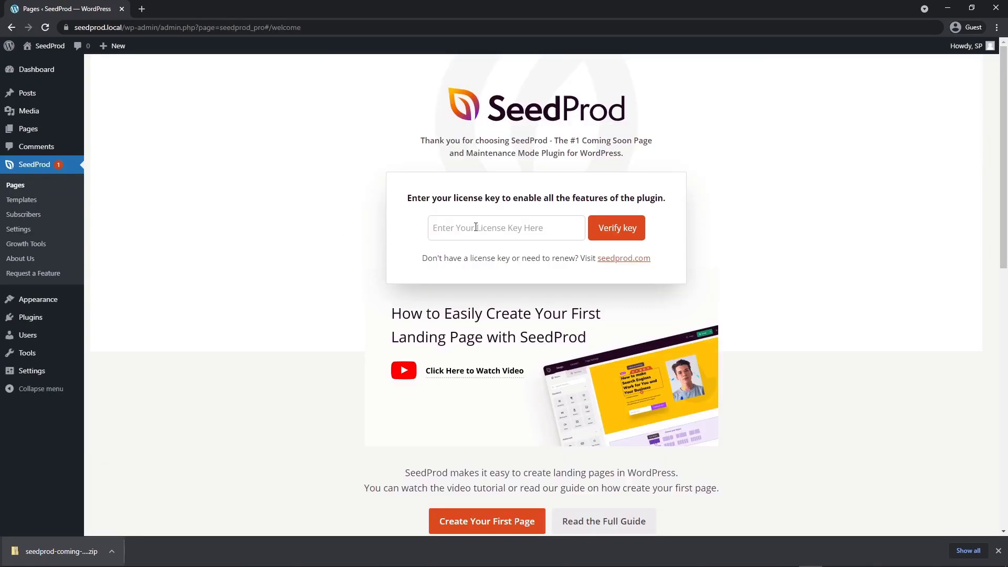
Paste and verify the SeedProd licence key, then go to the empty SeedProd Pages screen.
right_click(476, 227)
click(517, 311)
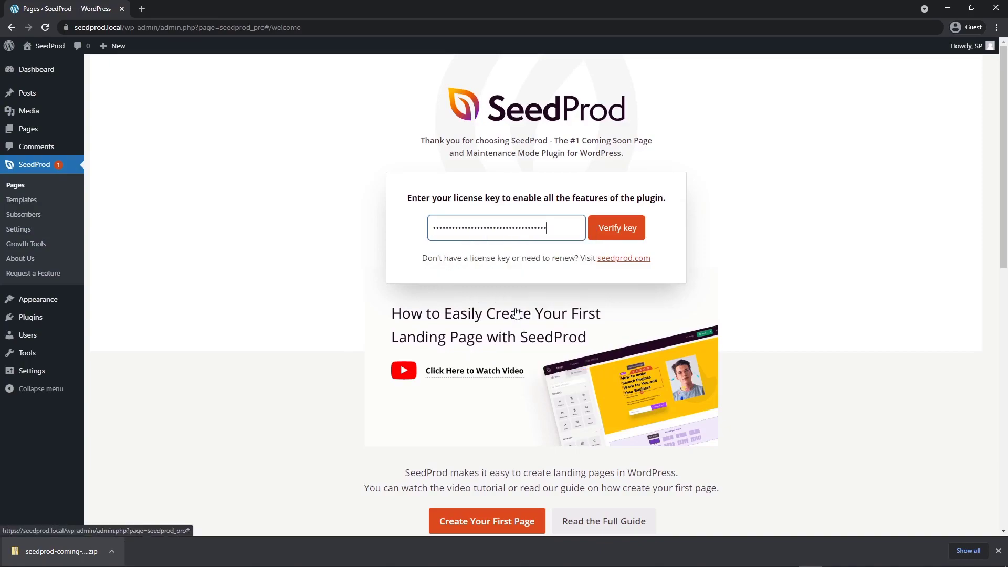
click(612, 228)
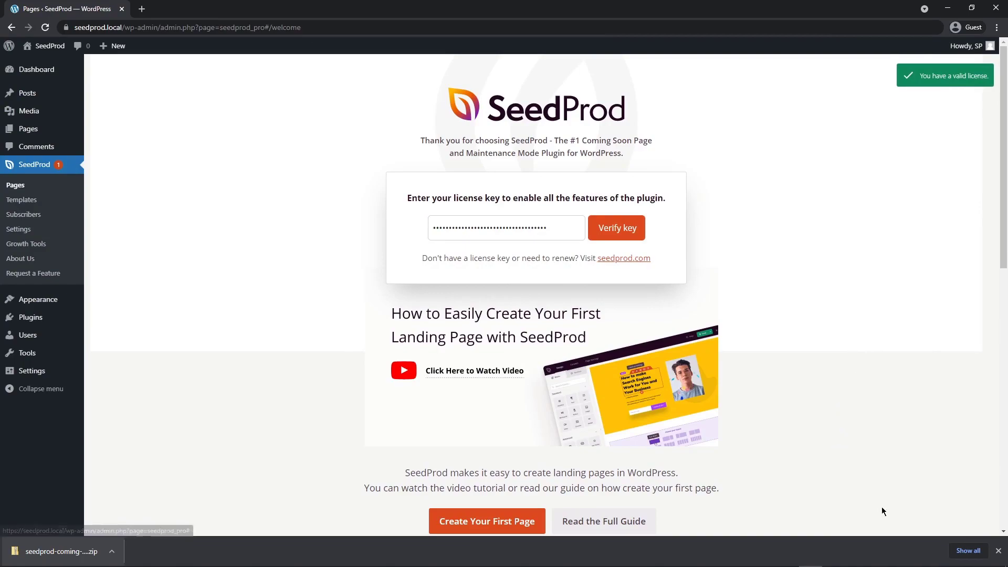
click(998, 550)
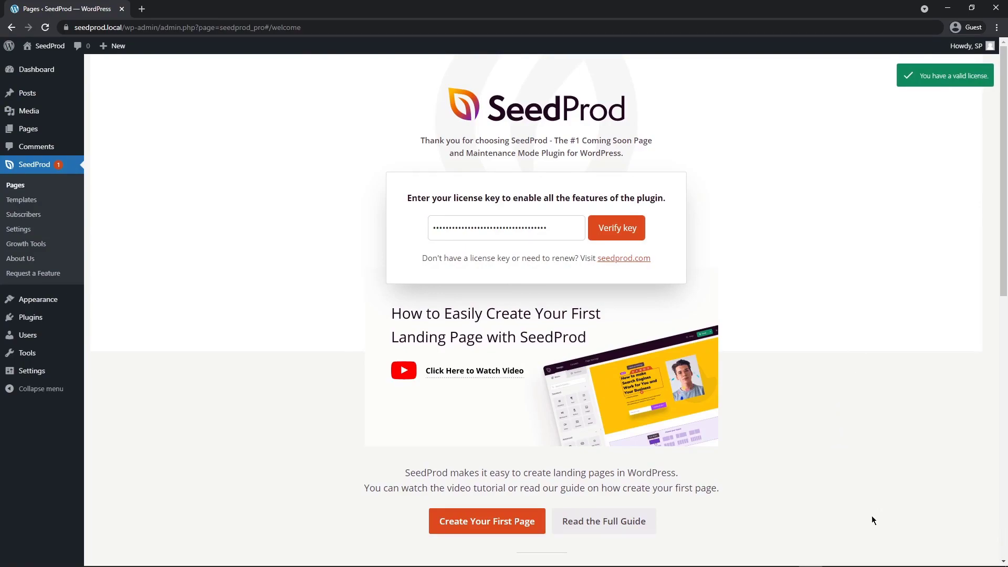
click(16, 186)
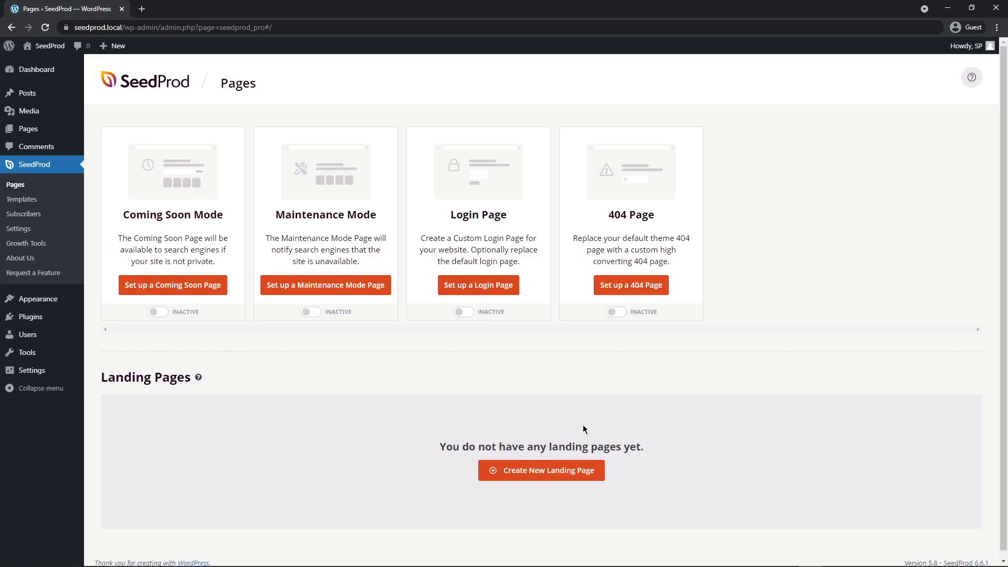
Create a new landing page from the Investment Squeeze Page template, found by searching 'inves'.
click(546, 476)
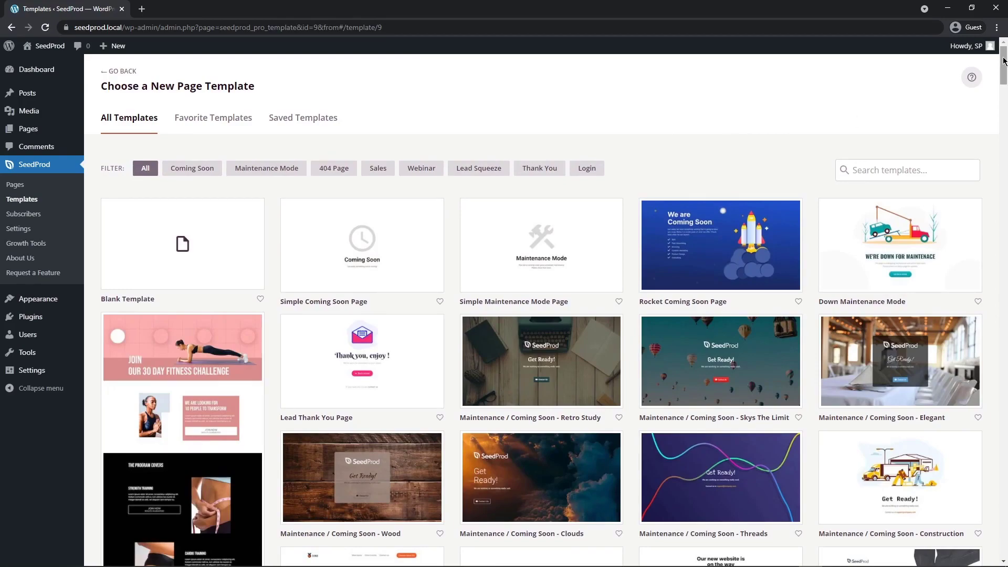
click(887, 169)
text(investment)
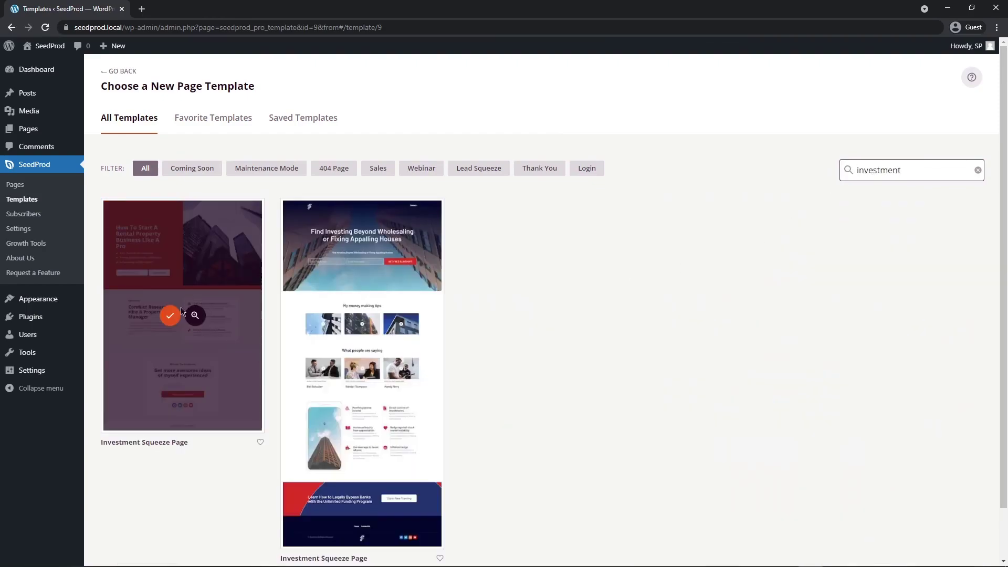
click(197, 314)
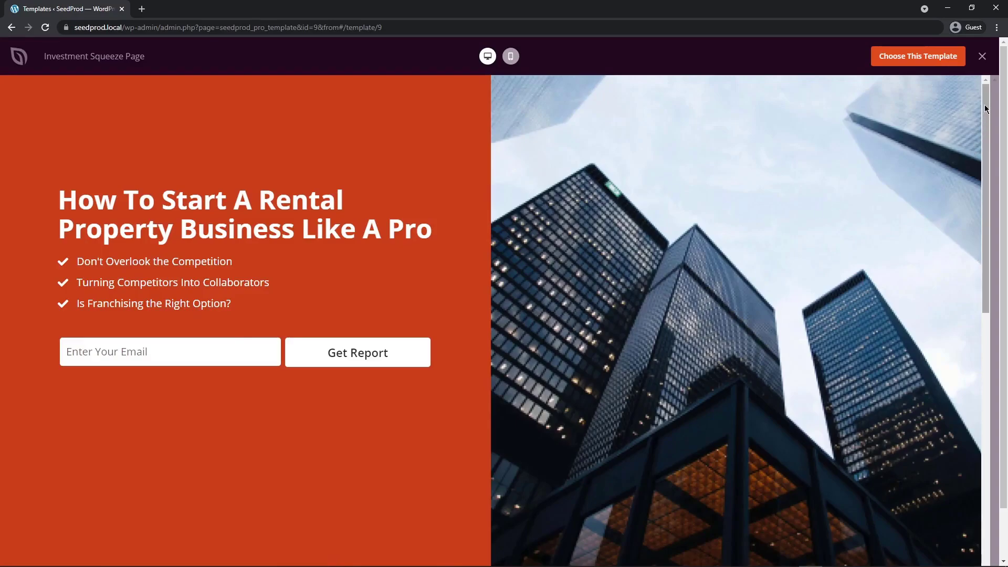
drag(985, 109, 985, 79)
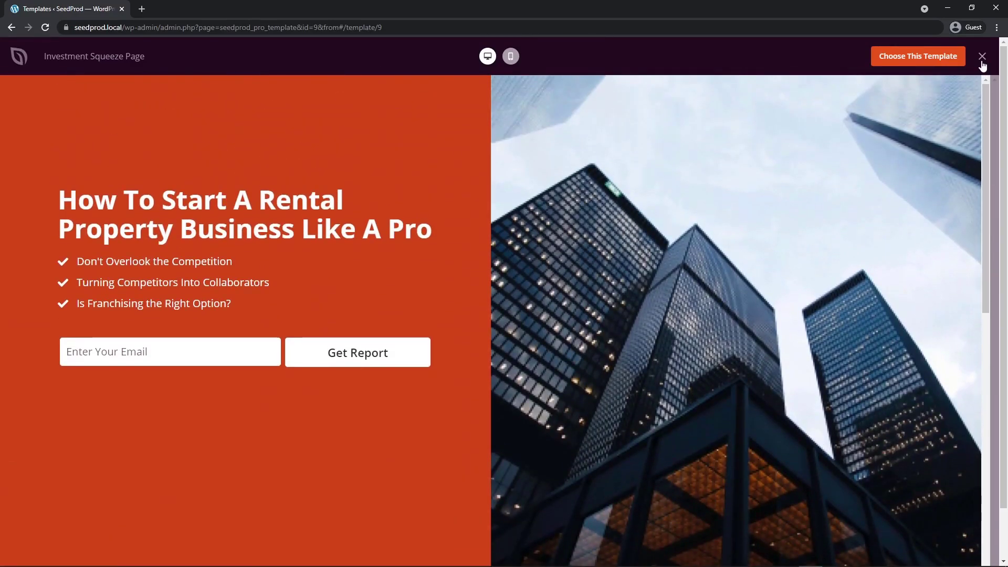
click(916, 59)
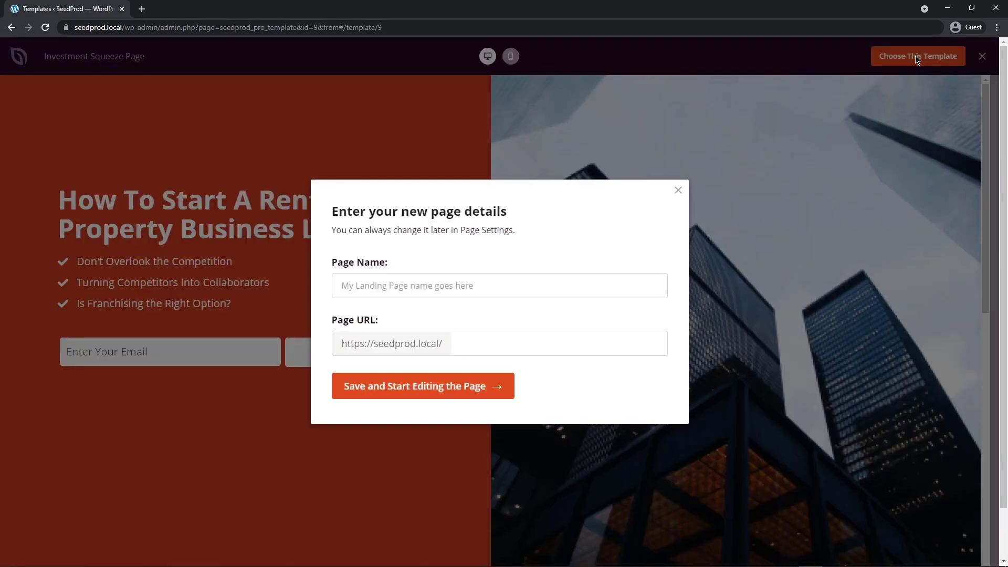
Name the new page 'Home' with URL home and open it in the builder.
click(385, 277)
text(Home)
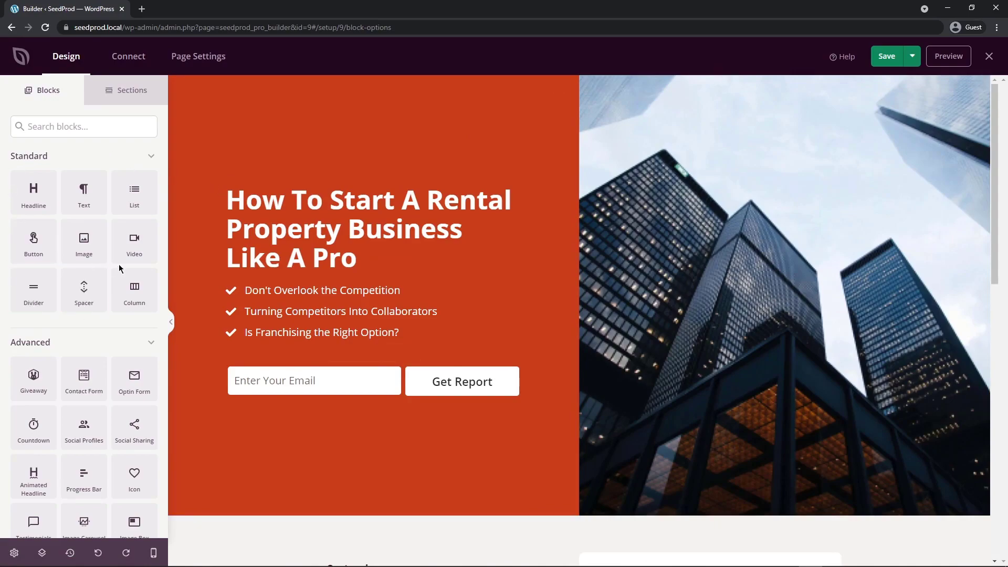
Drop a video block beneath the hero headline and bring up its settings.
scroll(105, 283, down, 4)
scroll(115, 278, down, 6)
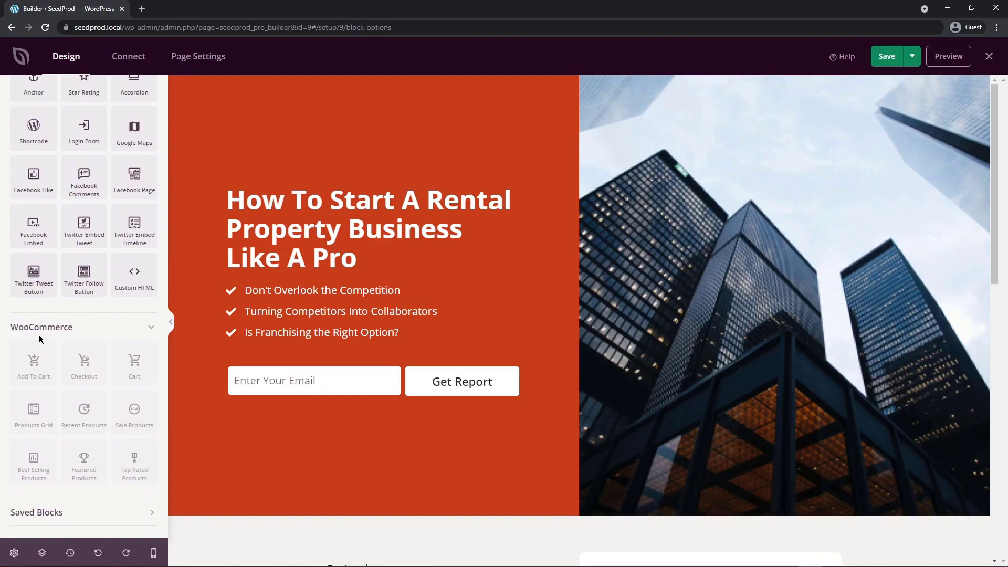
scroll(79, 367, up, 10)
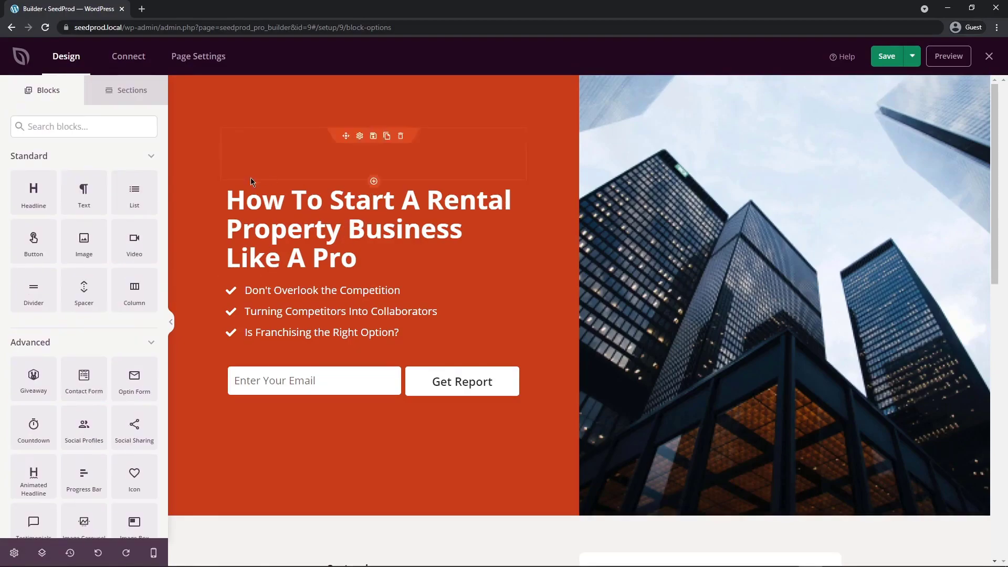
drag(148, 257, 357, 298)
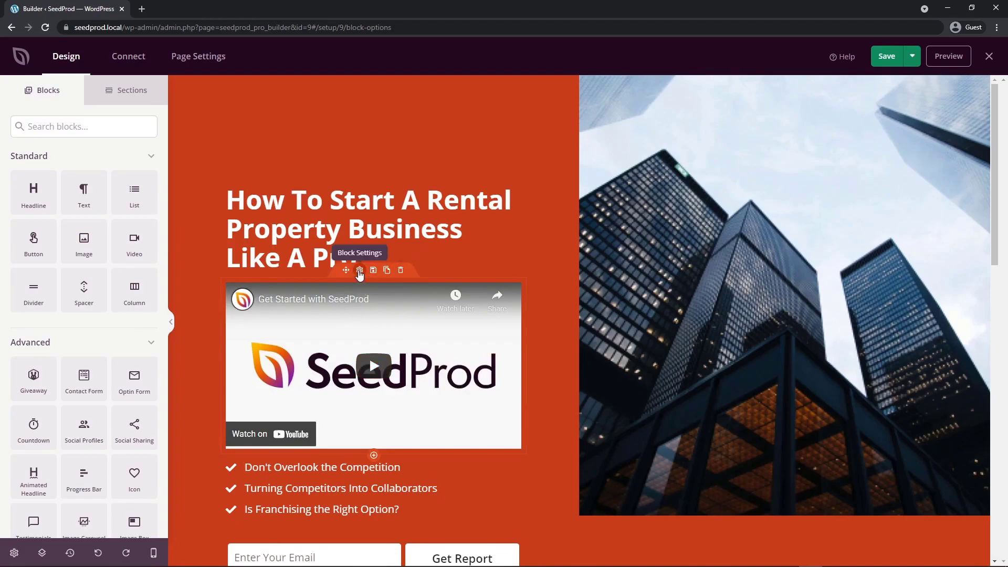
click(359, 270)
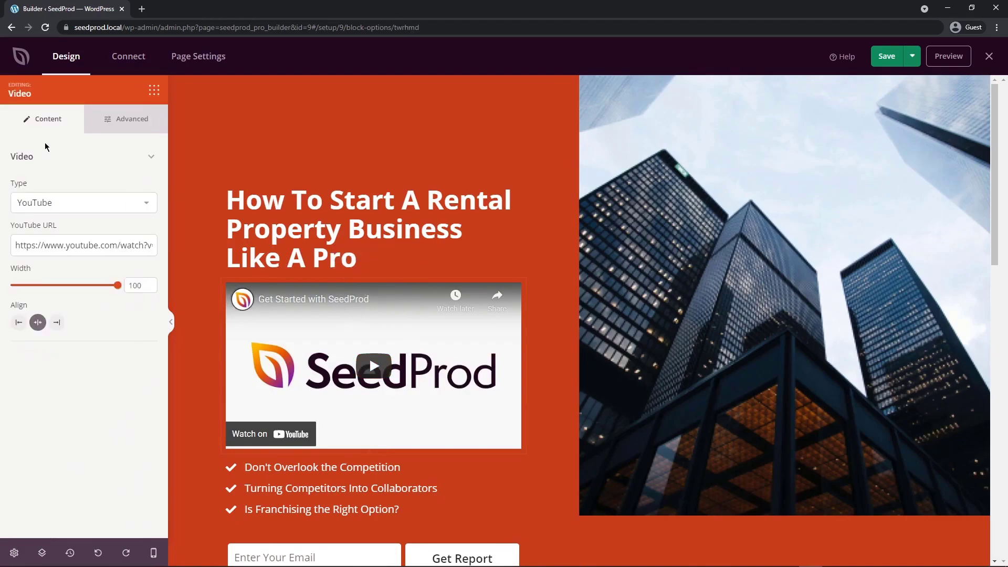
Check the headline and video source options, then delete the video block and confirm.
mouse_move(239, 223)
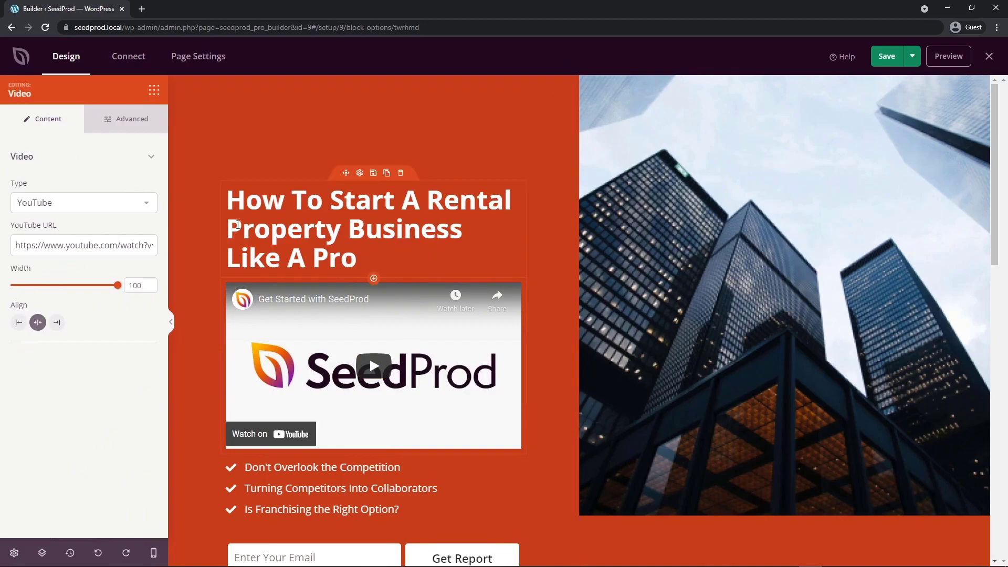
click(359, 173)
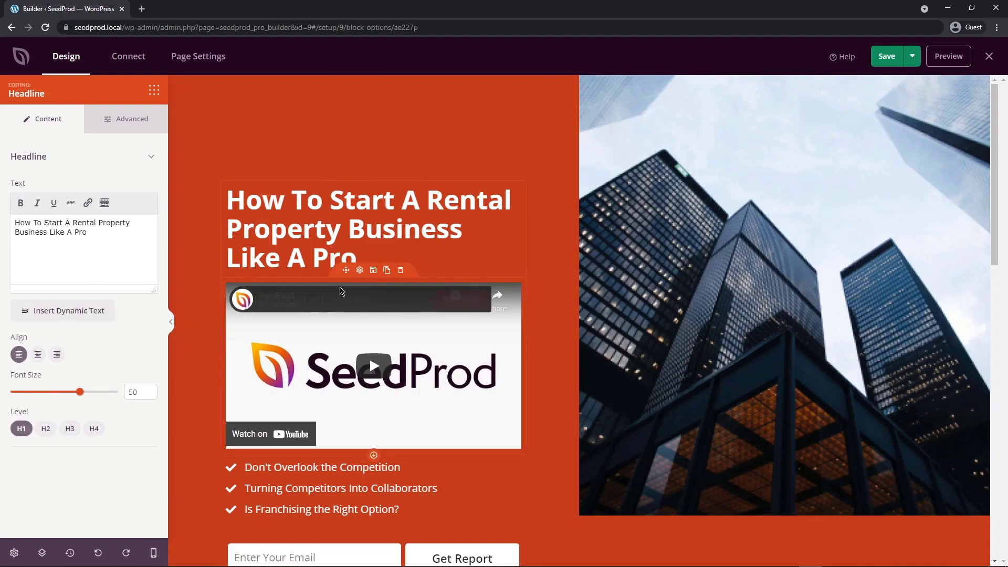
click(359, 272)
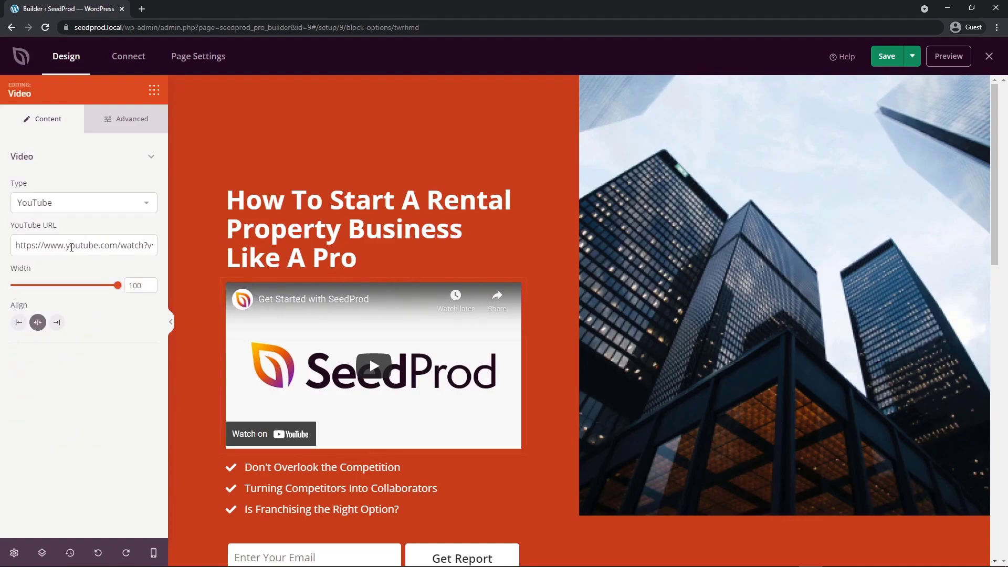
click(73, 206)
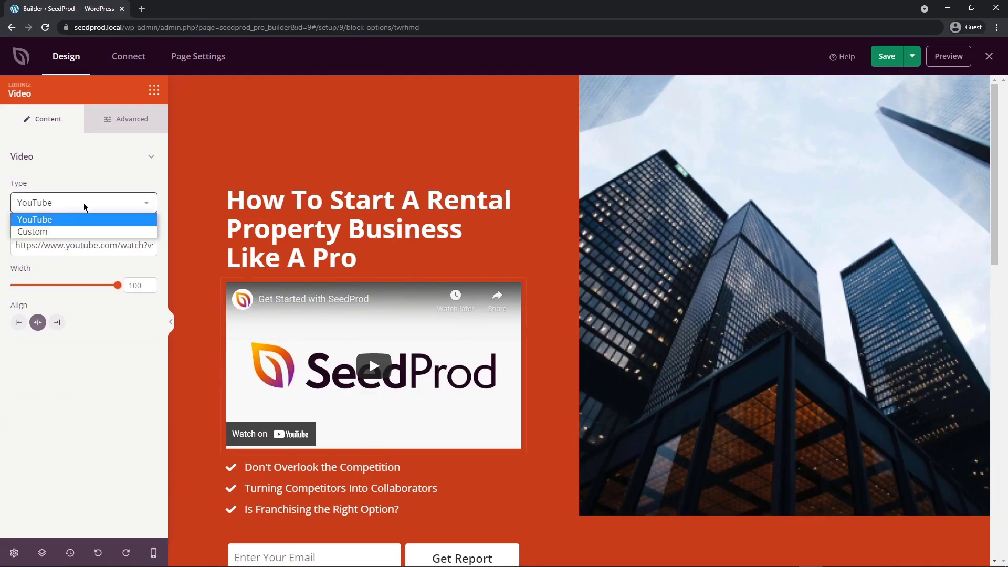
click(74, 181)
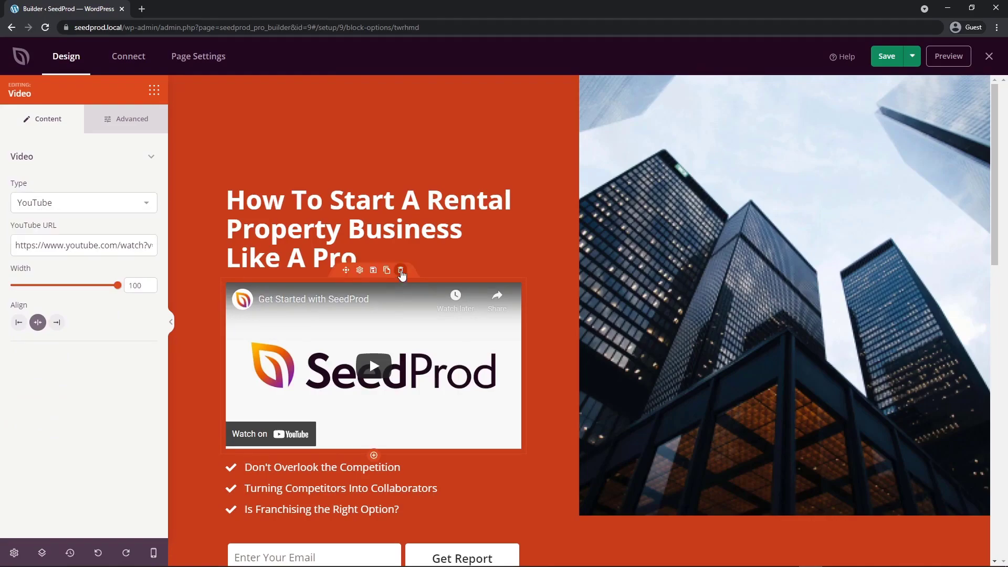
click(401, 273)
click(478, 314)
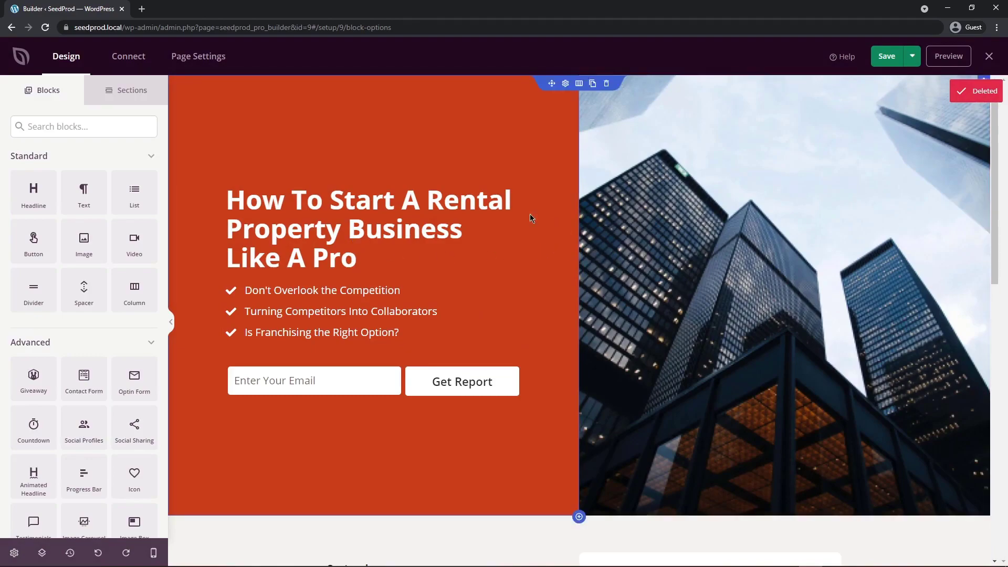
Replace the hero headline with 'Have Delicious Meals Delivered To Your Door!'.
mouse_move(337, 205)
click(359, 174)
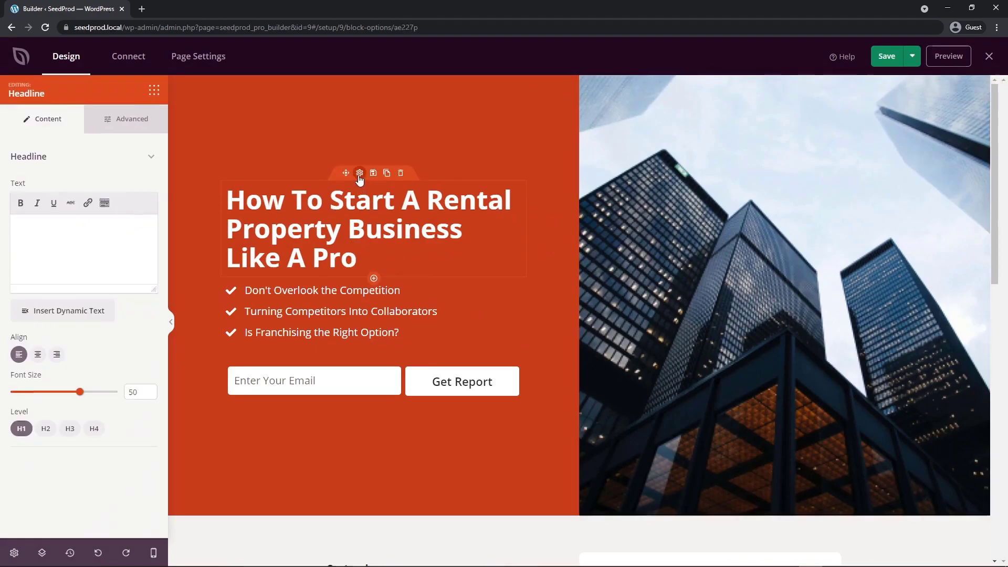
drag(98, 237, 3, 222)
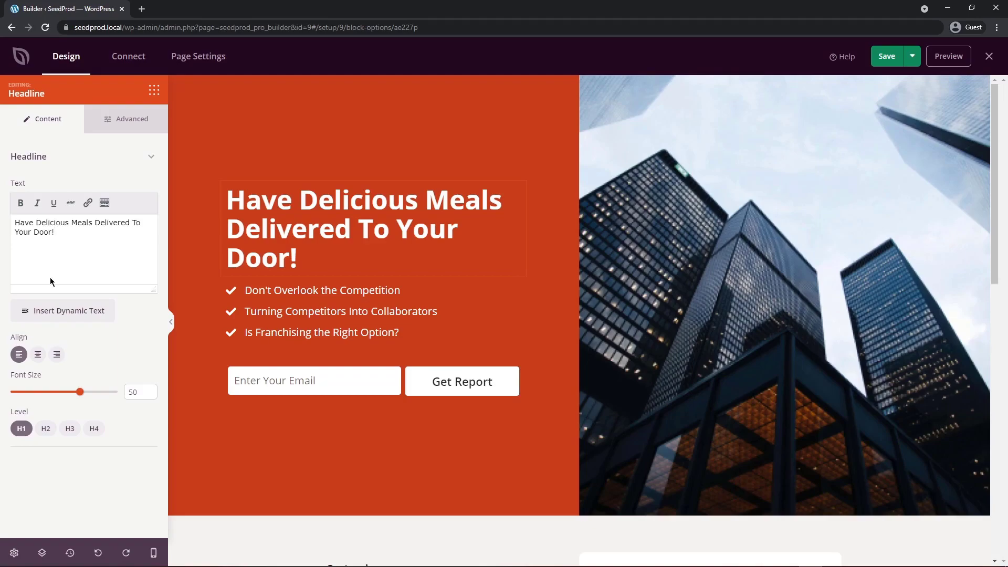
Keep the headline left-aligned, set its font size to 55 and review its typography.
click(37, 355)
click(57, 355)
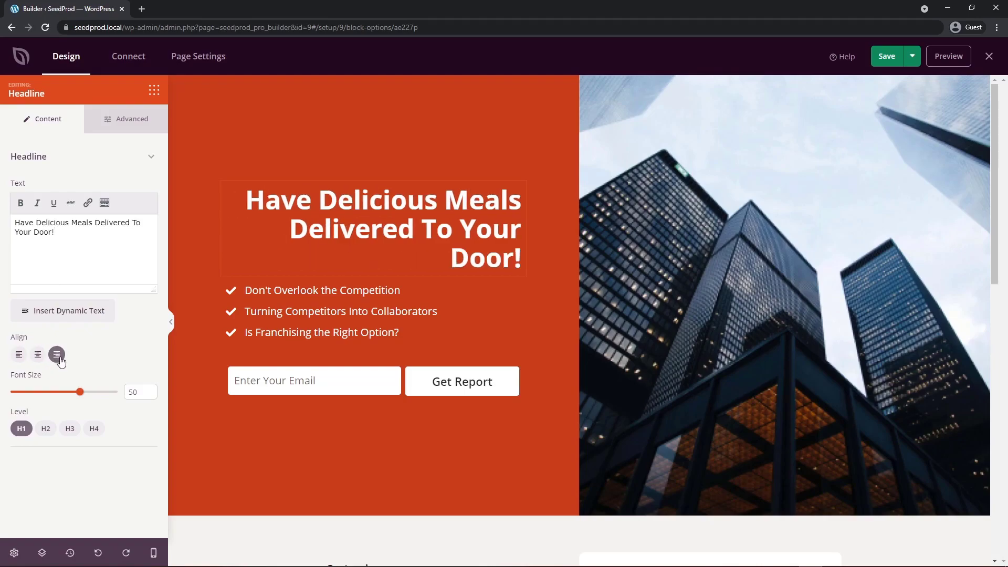
click(20, 356)
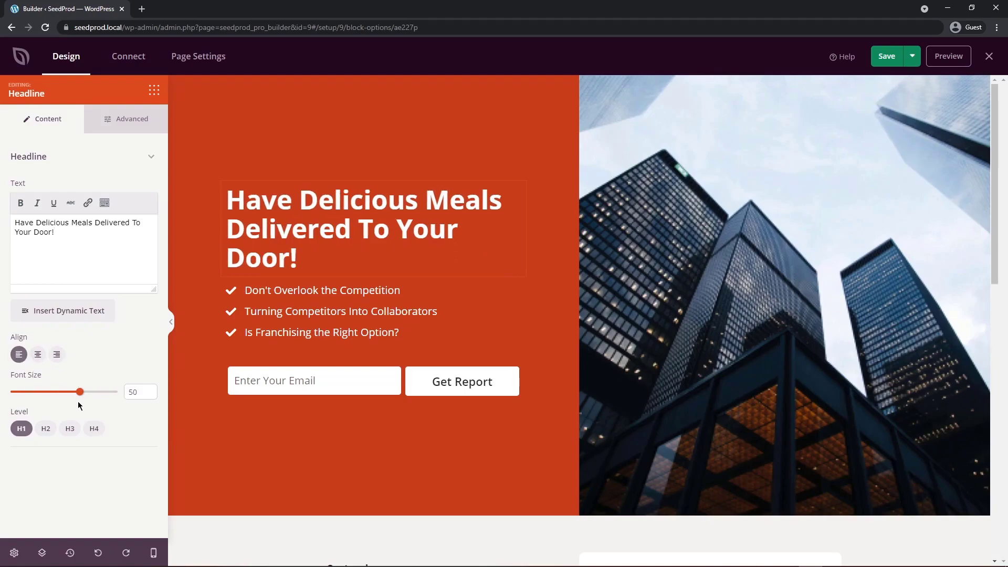
drag(80, 392, 89, 394)
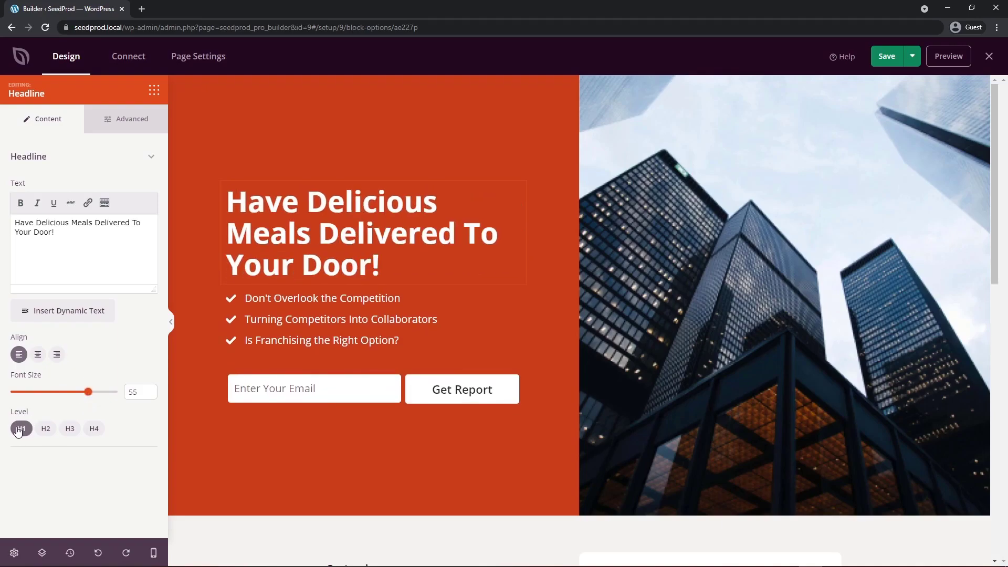
click(121, 132)
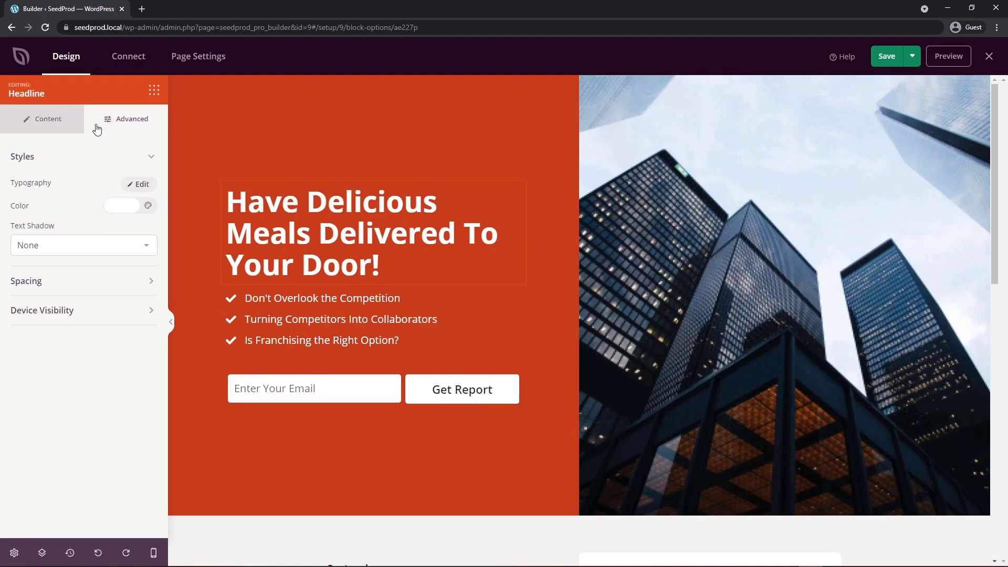
click(138, 185)
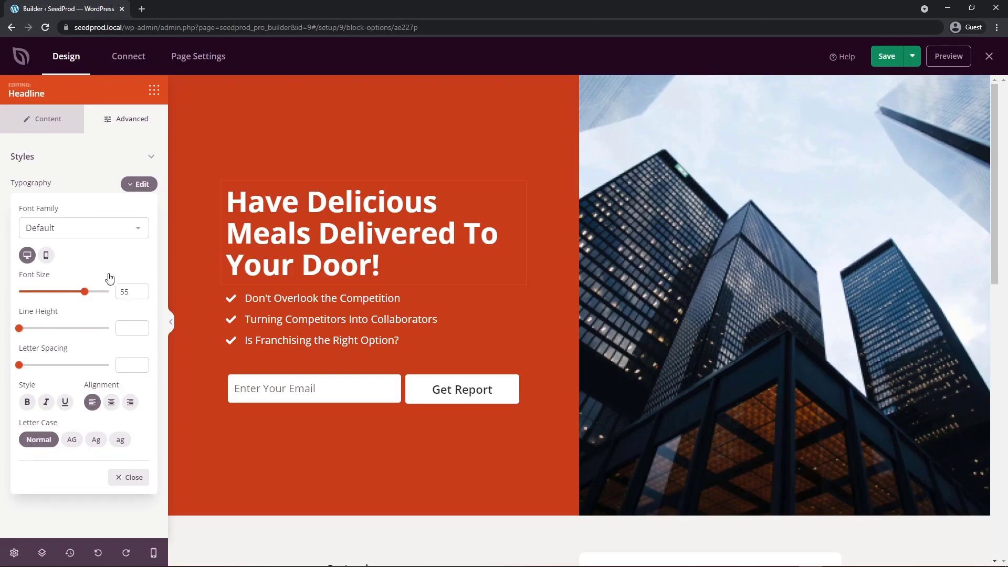
click(57, 119)
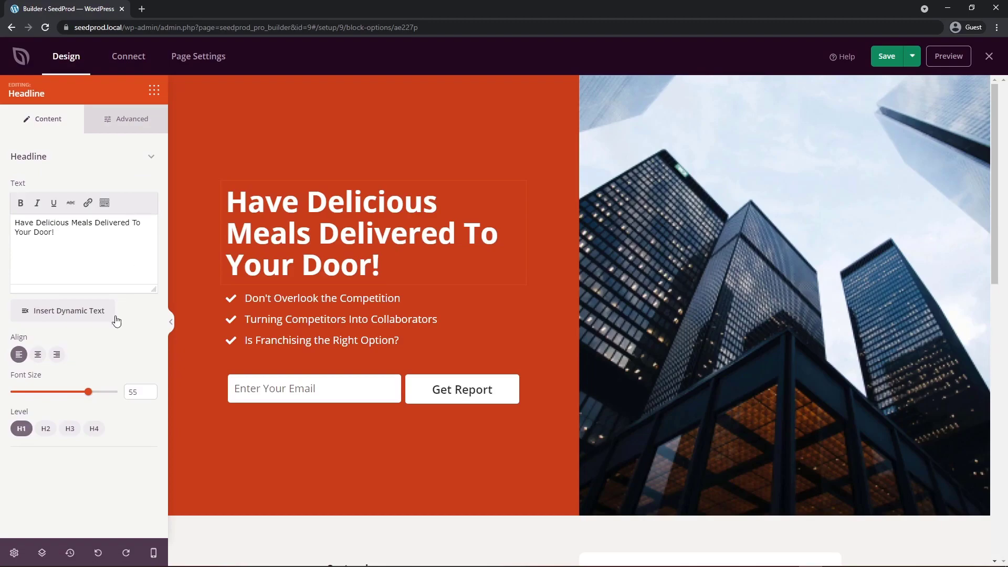
click(14, 554)
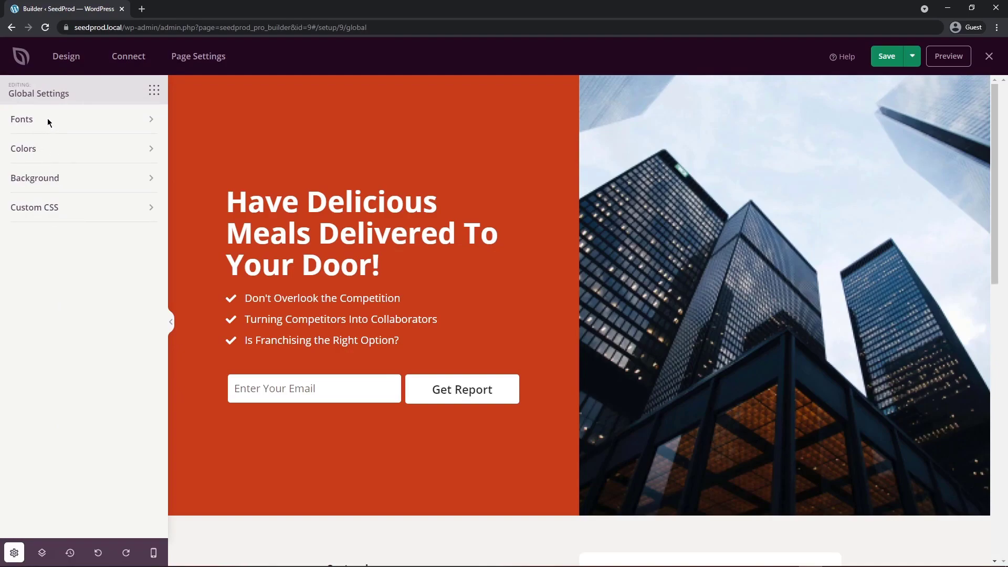
Set the global body text colour to dark grey #353333.
click(21, 147)
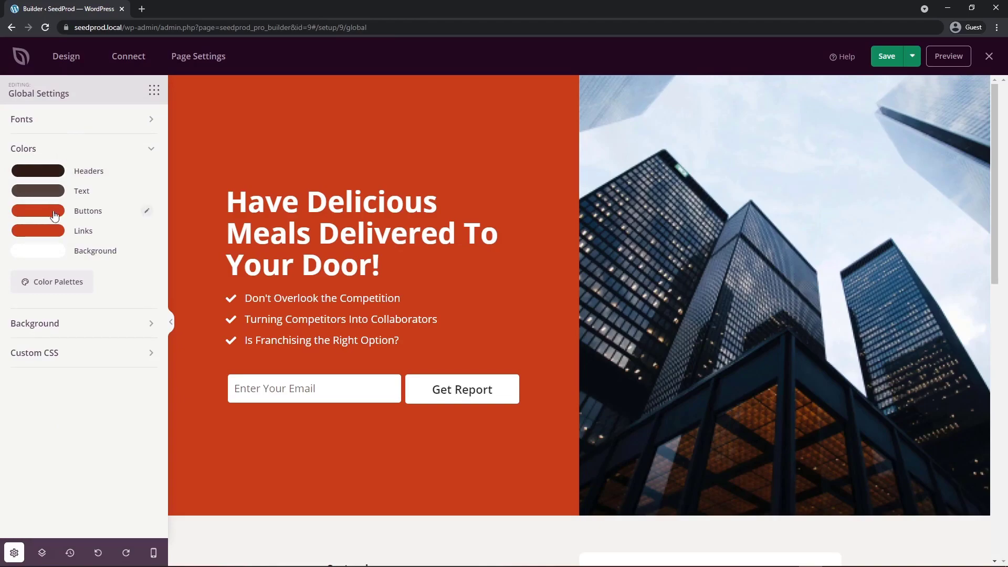
scroll(372, 225, down, 6)
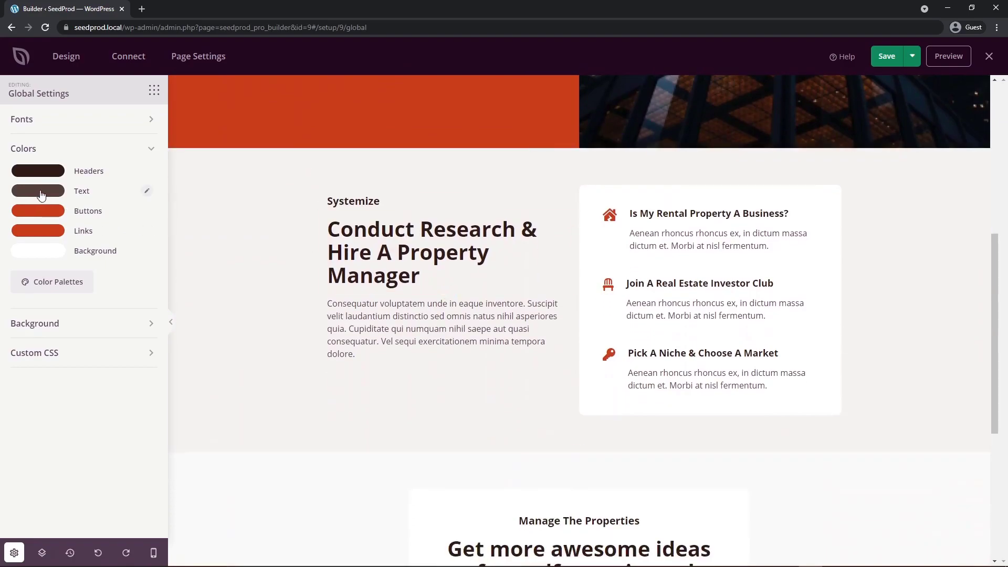
click(146, 190)
drag(73, 249, 130, 217)
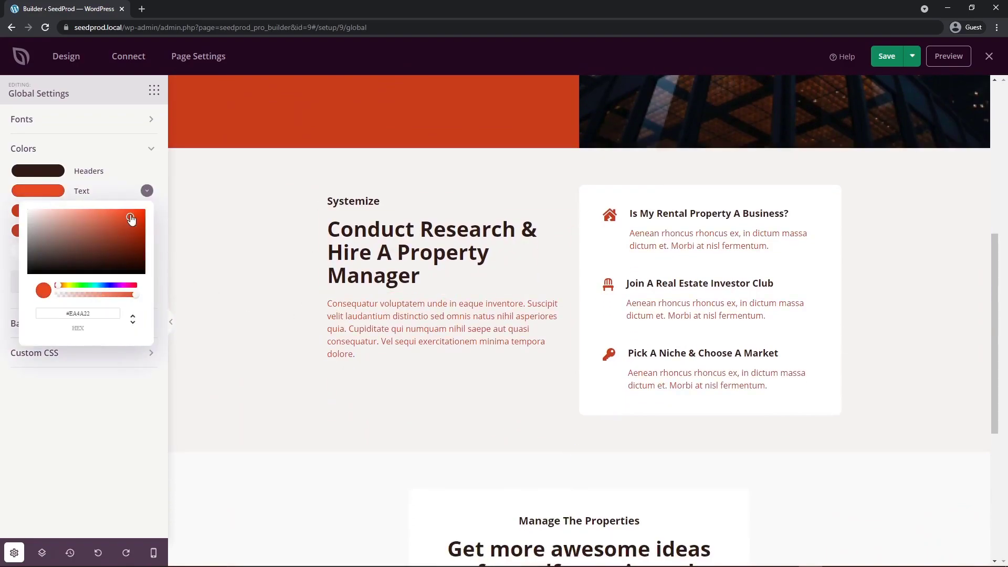
mouse_move(130, 218)
mouse_down()
mouse_move(79, 230)
mouse_move(33, 264)
mouse_move(24, 256)
mouse_up()
click(23, 257)
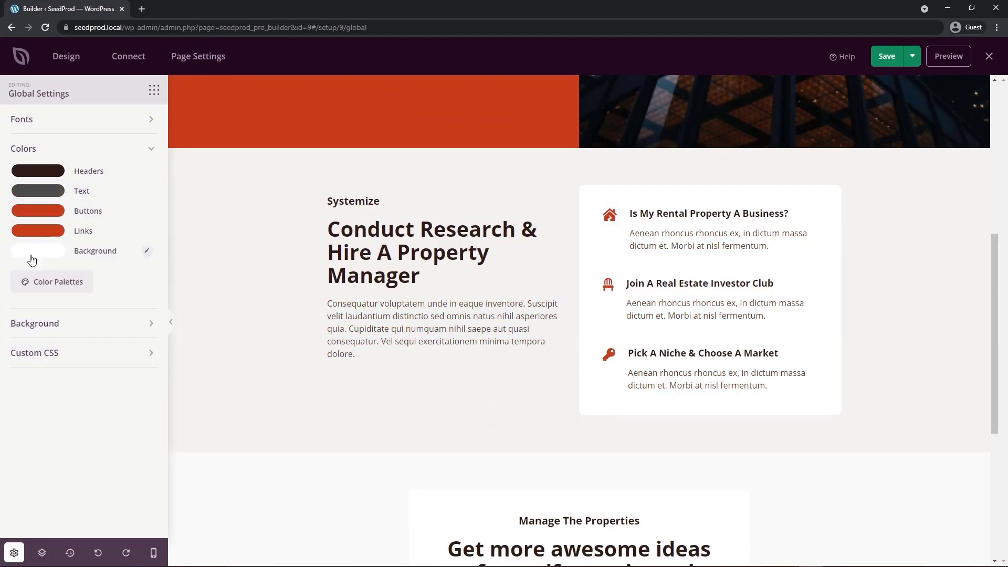
Make the global heading colour a bright green.
click(146, 171)
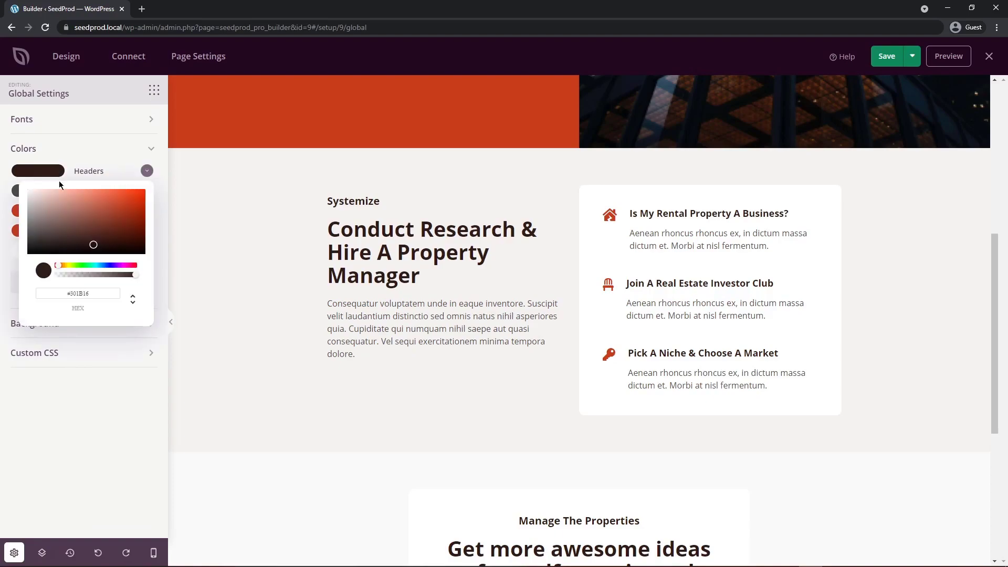
click(76, 266)
drag(93, 247, 130, 226)
scroll(312, 294, up, 5)
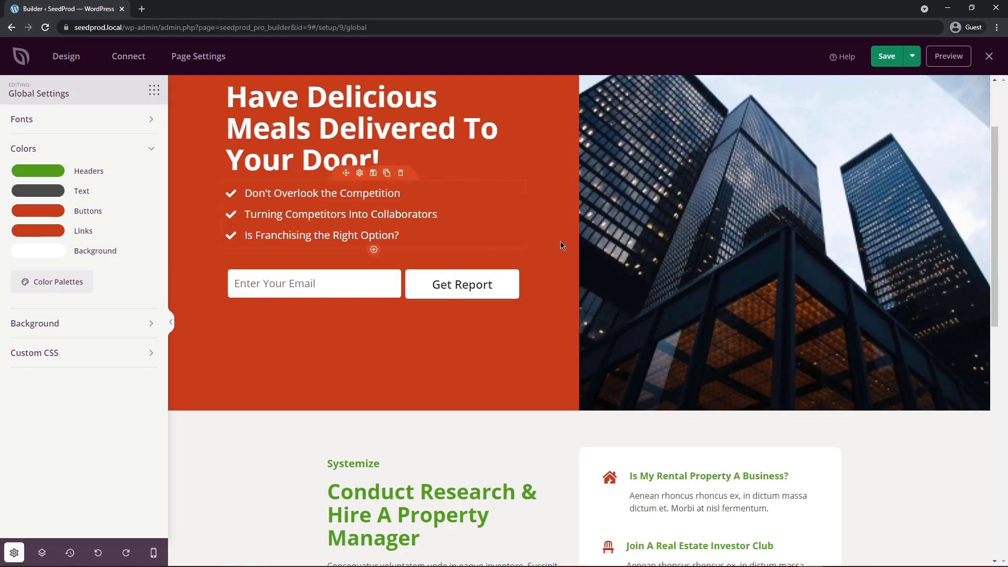
Set the global button colour to black #000000.
scroll(370, 249, down, 10)
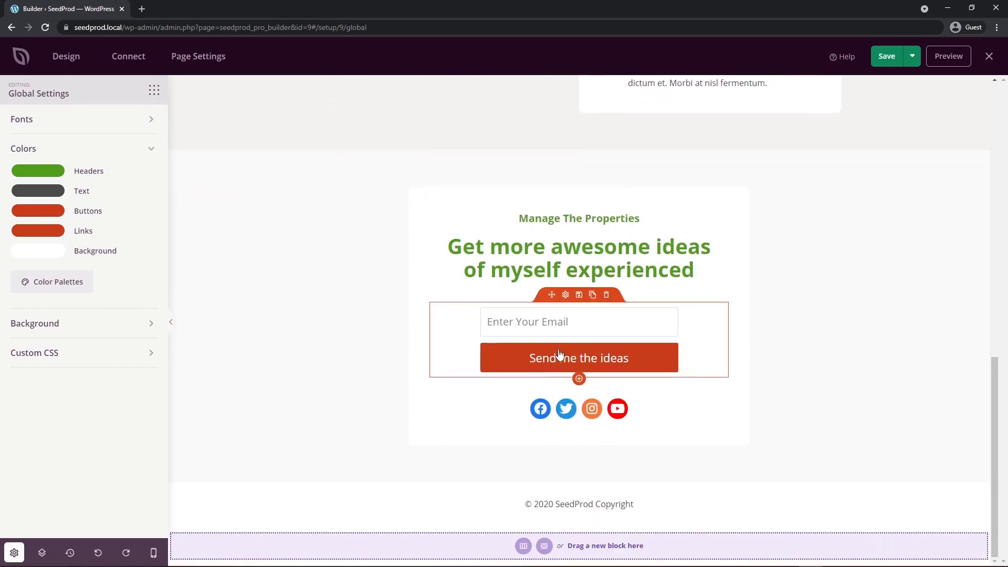
click(40, 216)
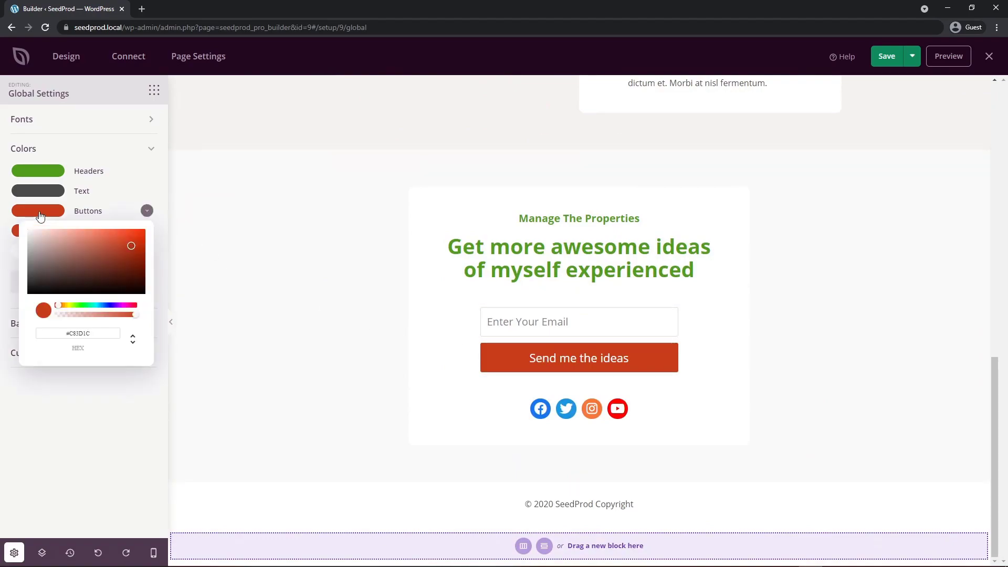
drag(120, 263, 149, 297)
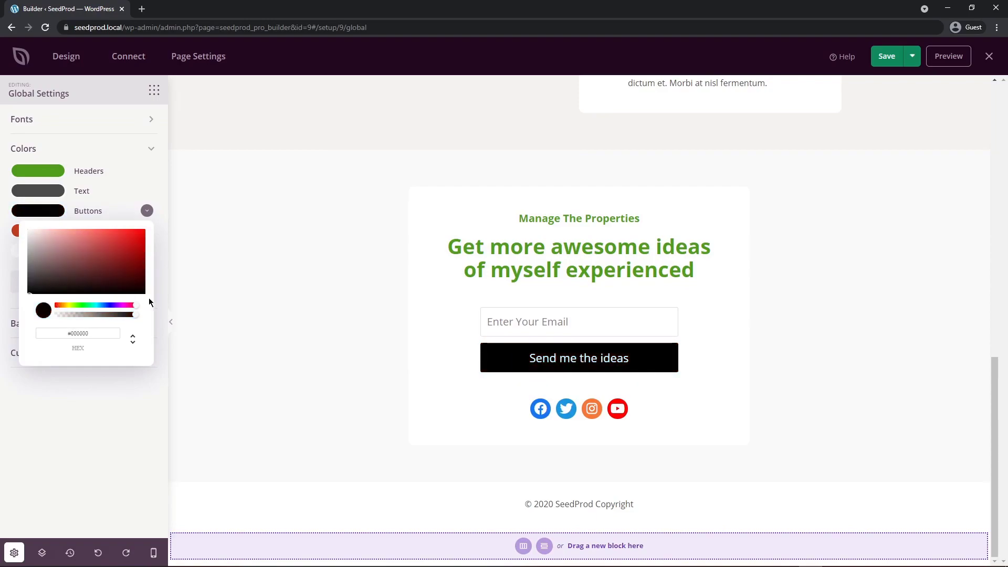
click(156, 303)
scroll(854, 400, up, 15)
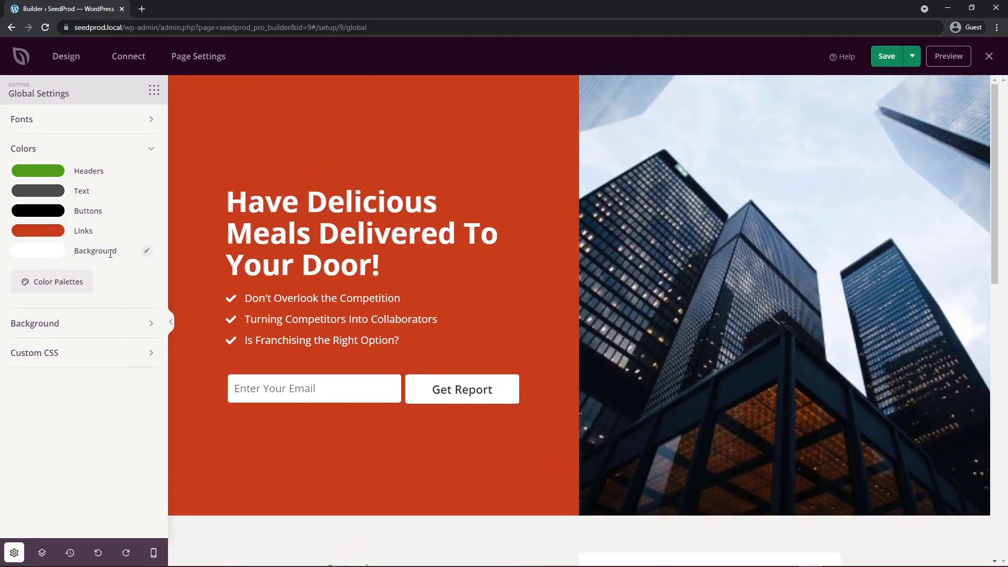
drag(993, 120, 987, 145)
scroll(189, 294, up, 2)
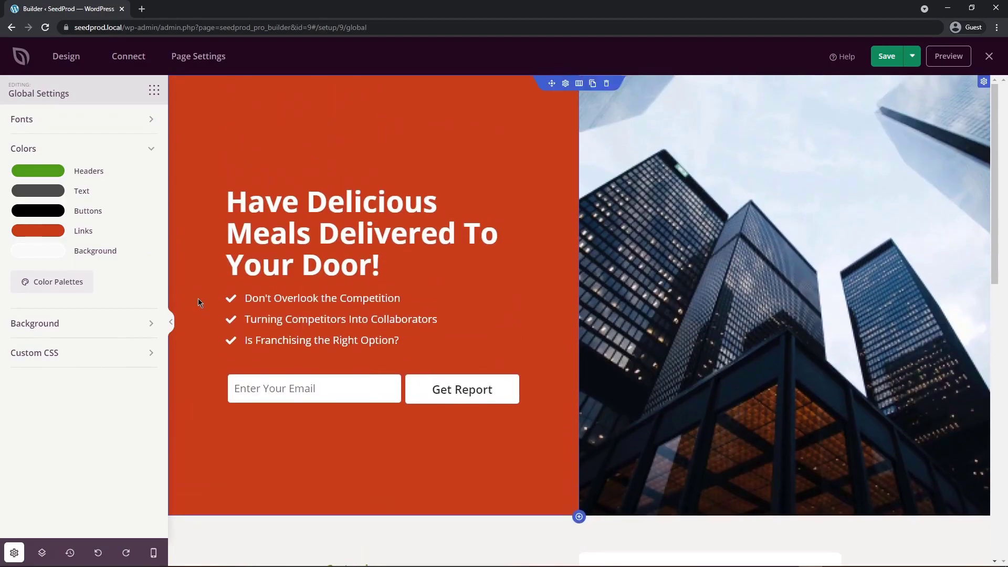
scroll(337, 291, down, 13)
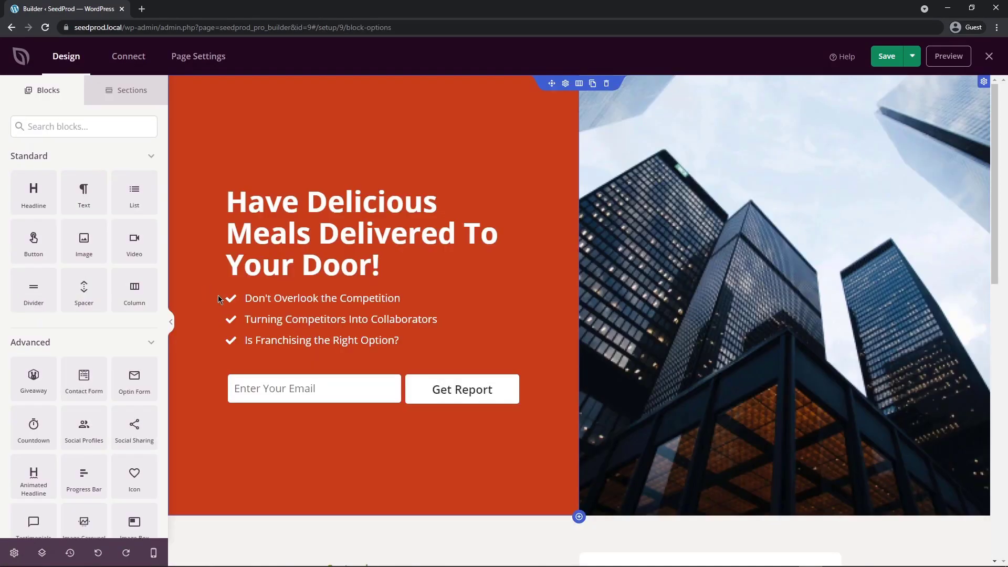
Cut the hero list to one item reading about customising meals for family members.
scroll(338, 263, down, 1)
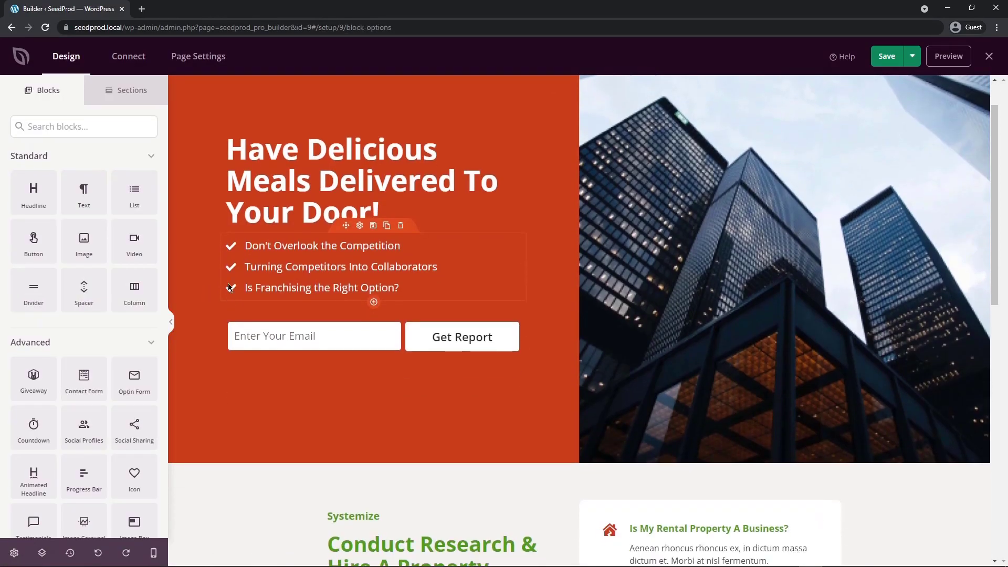
click(360, 225)
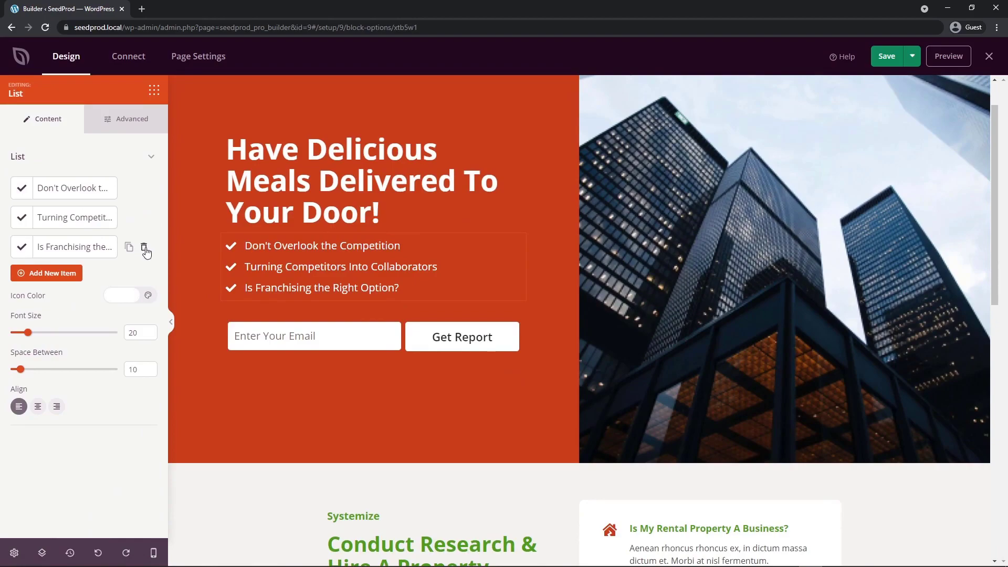
click(145, 250)
click(141, 220)
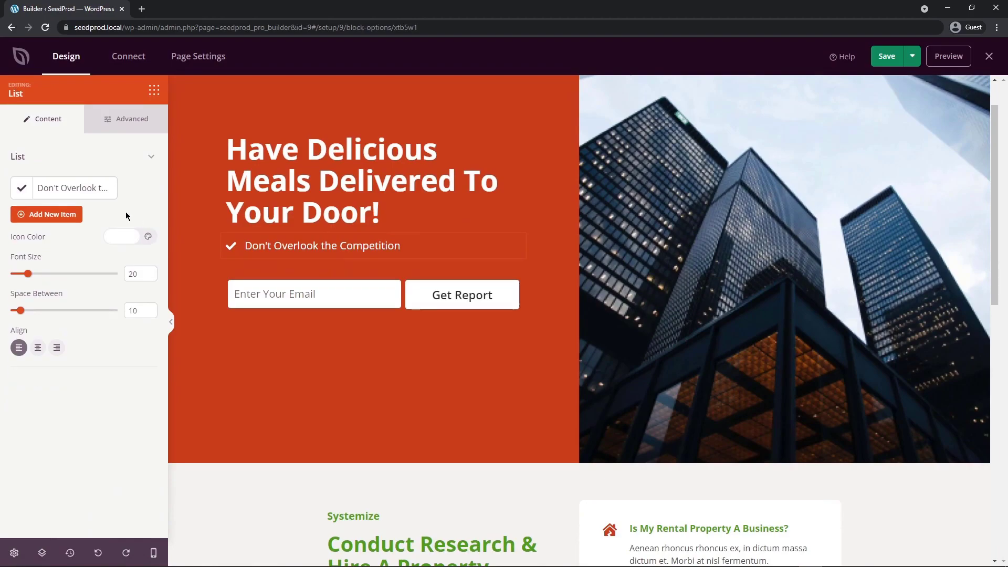
click(61, 189)
triple_click(136, 252)
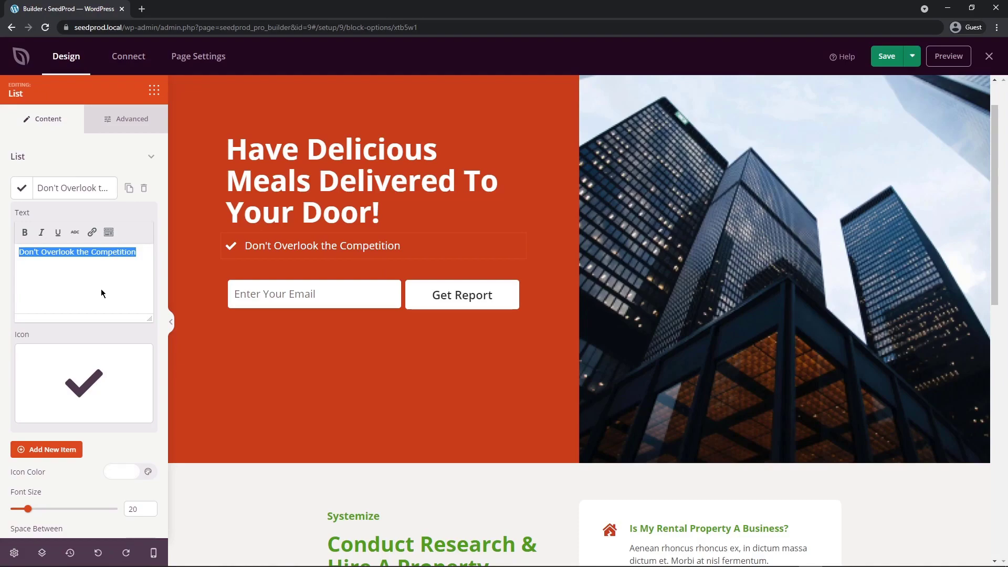
text(Customize each meal for all family members)
triple_click(29, 251)
click(81, 271)
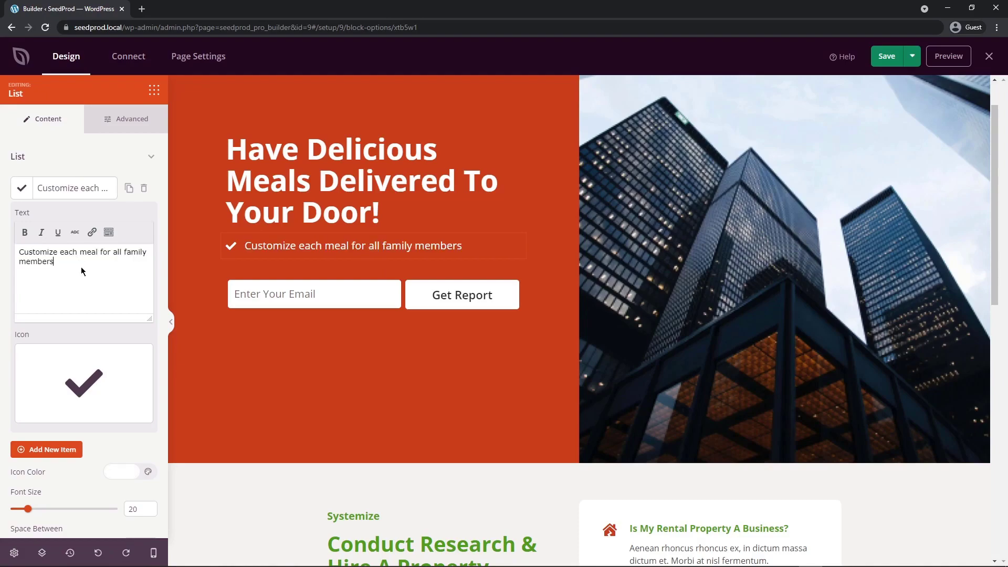
Change the list bullet icon to the right chevron from the Icon Library.
mouse_move(55, 365)
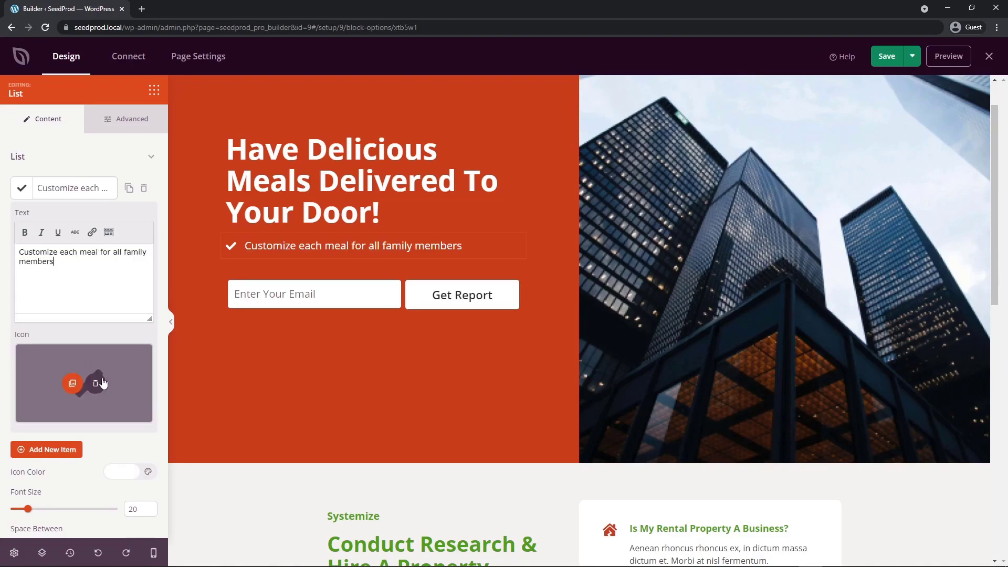
click(73, 384)
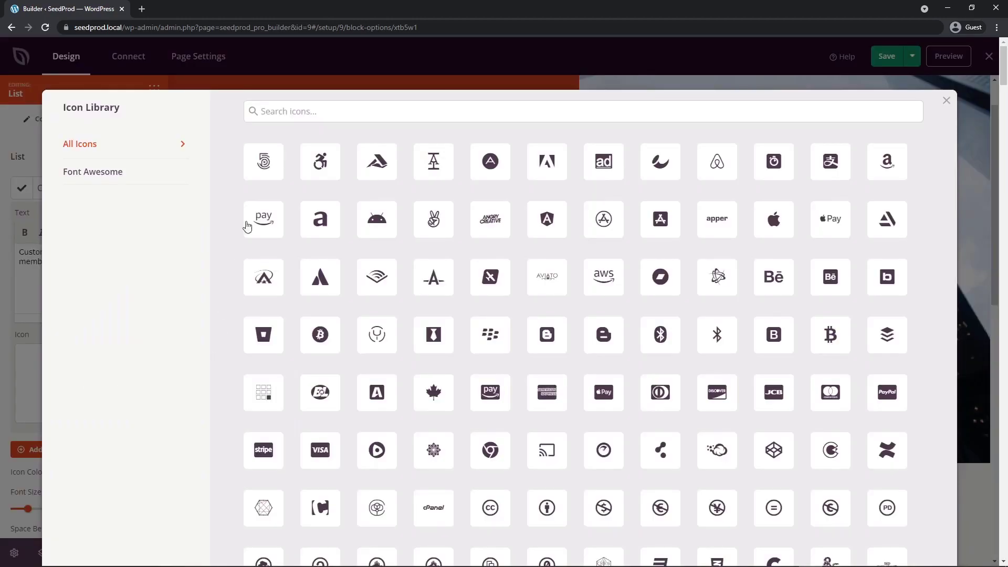
click(368, 112)
text(right)
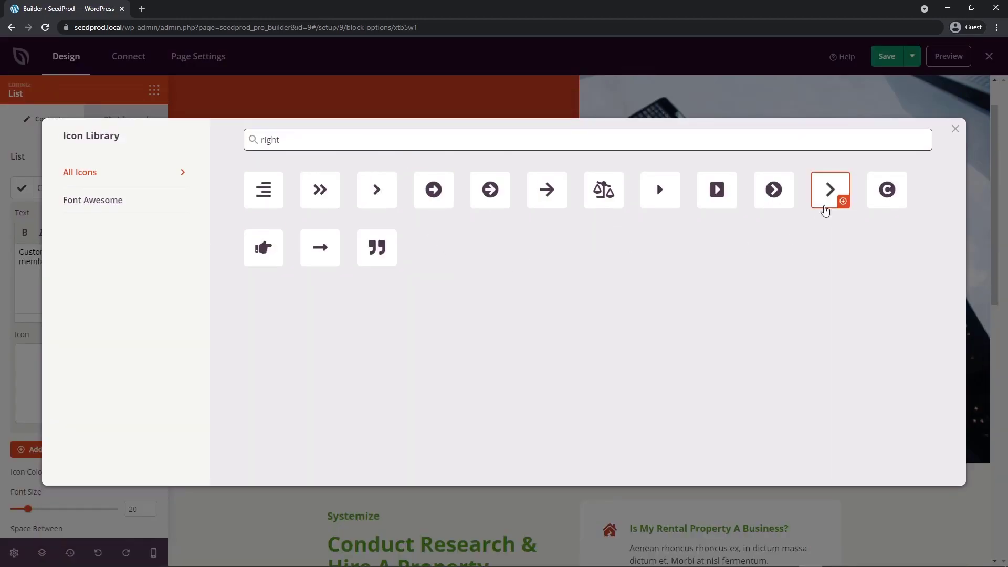
click(831, 193)
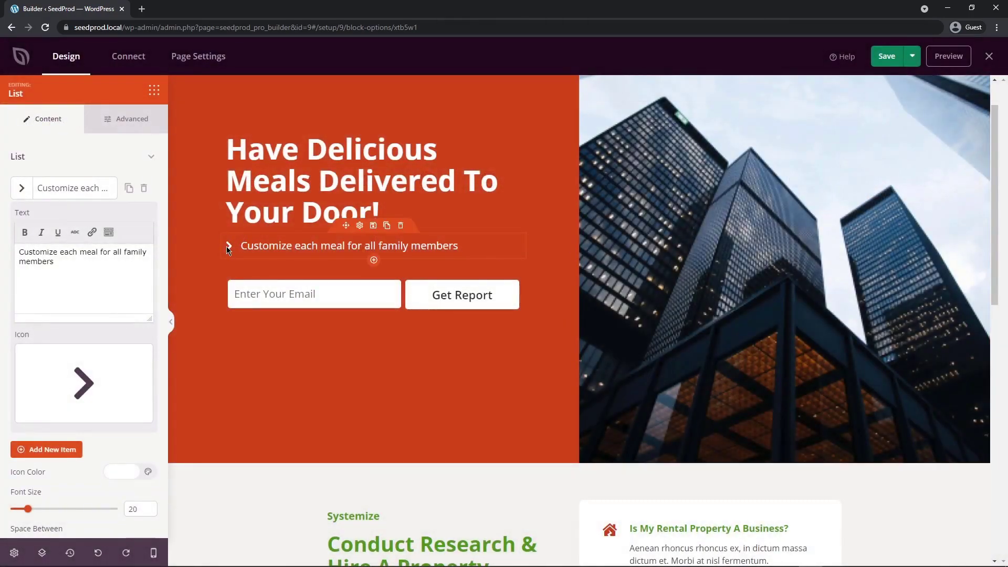
Duplicate the list item twice and select the second item's text for editing.
click(73, 187)
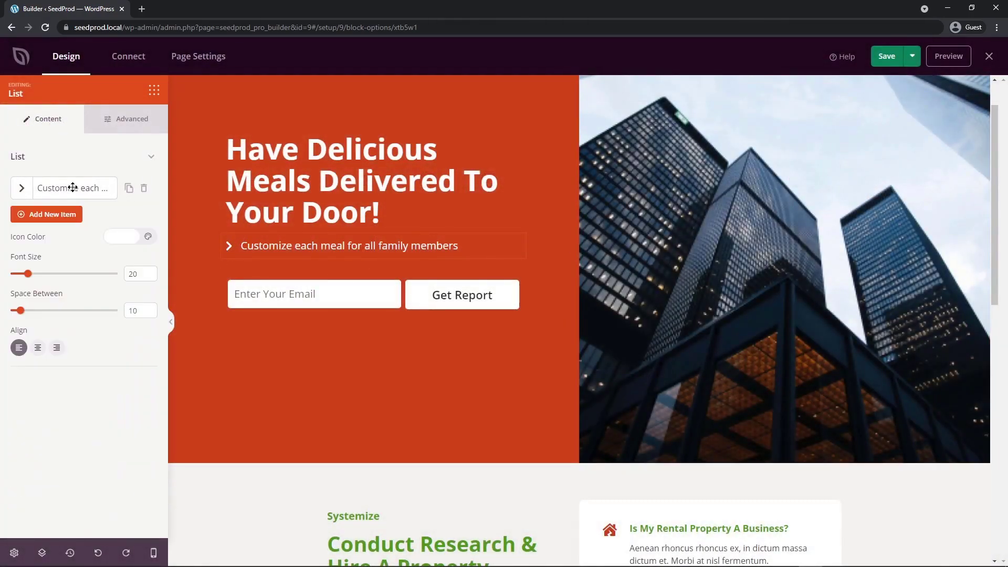
click(128, 189)
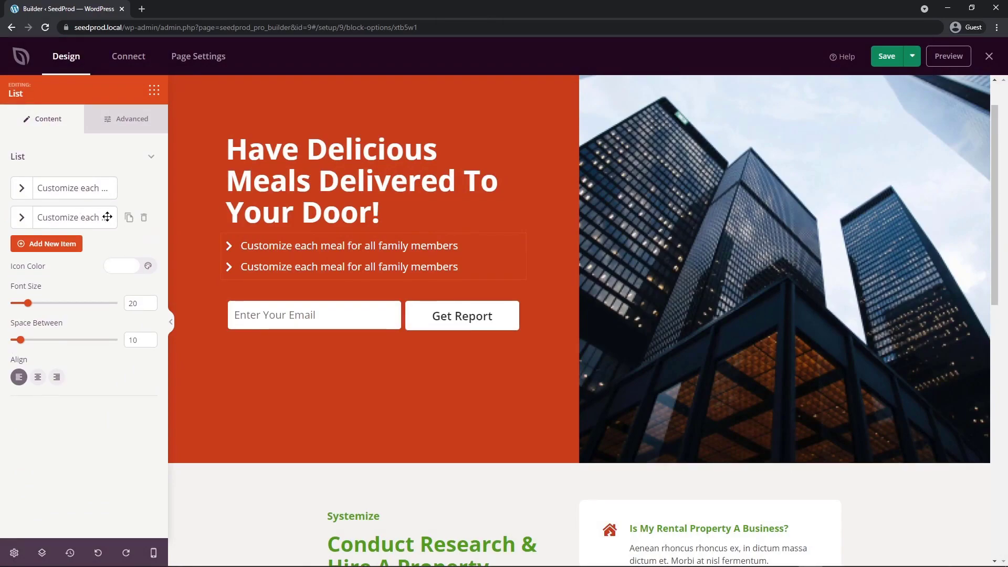
click(128, 218)
click(67, 218)
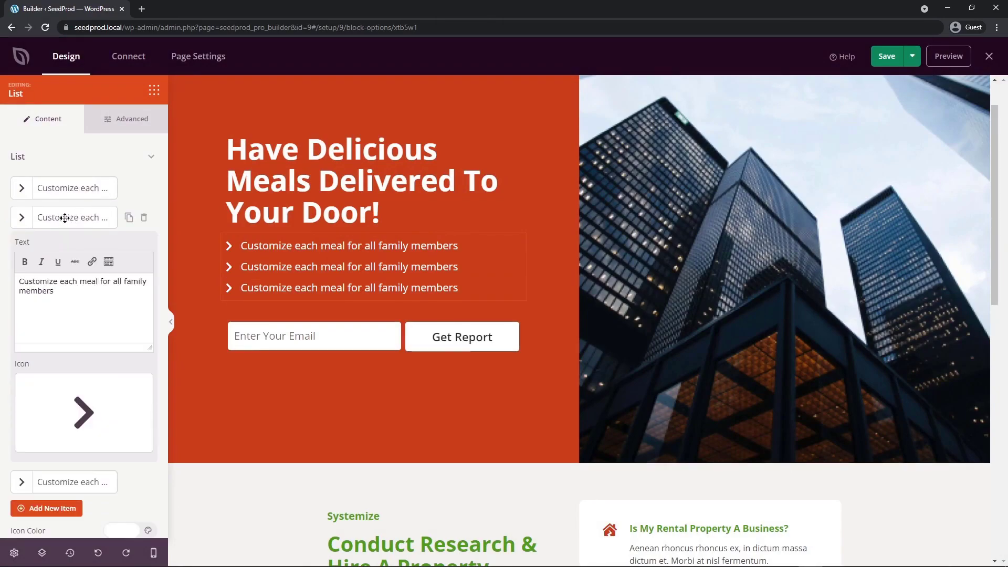
triple_click(79, 293)
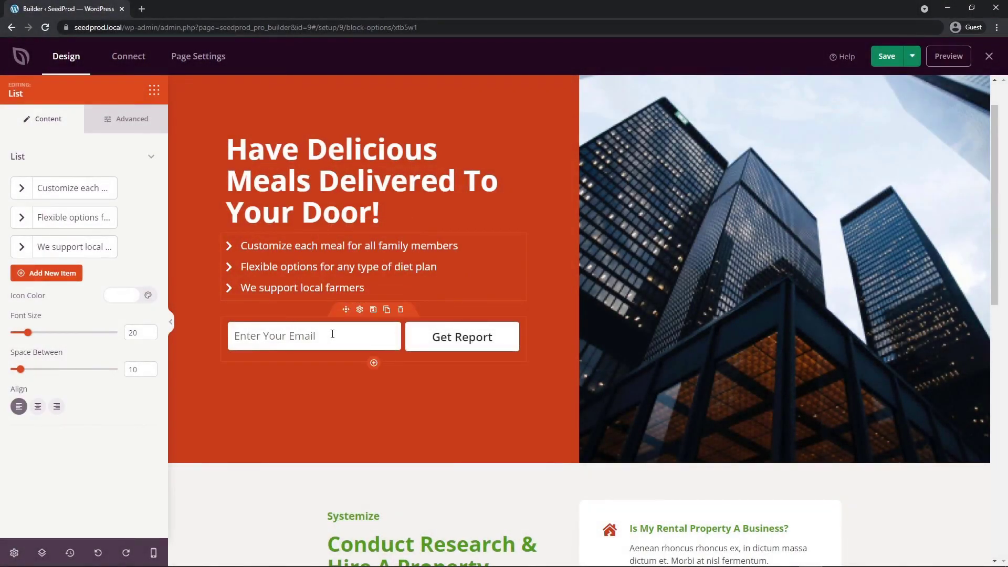
Keep only the email field in the signup form, with Name and Optin Confirmation off.
click(360, 310)
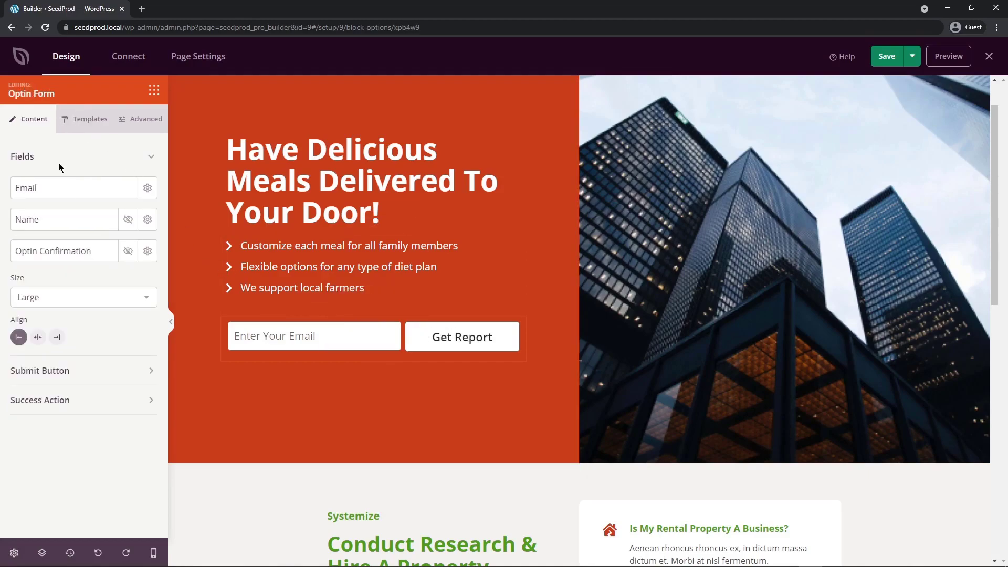
click(128, 221)
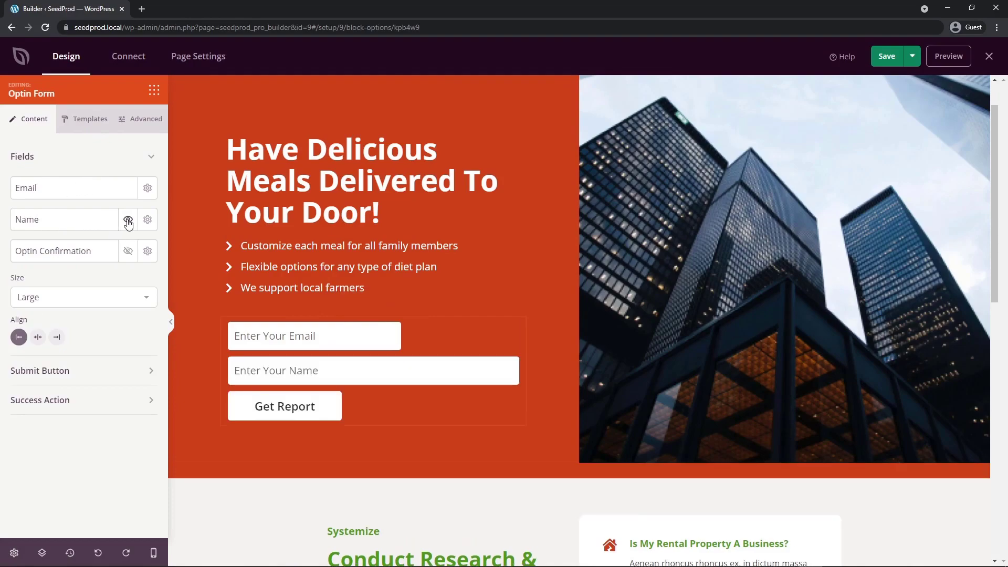
click(128, 221)
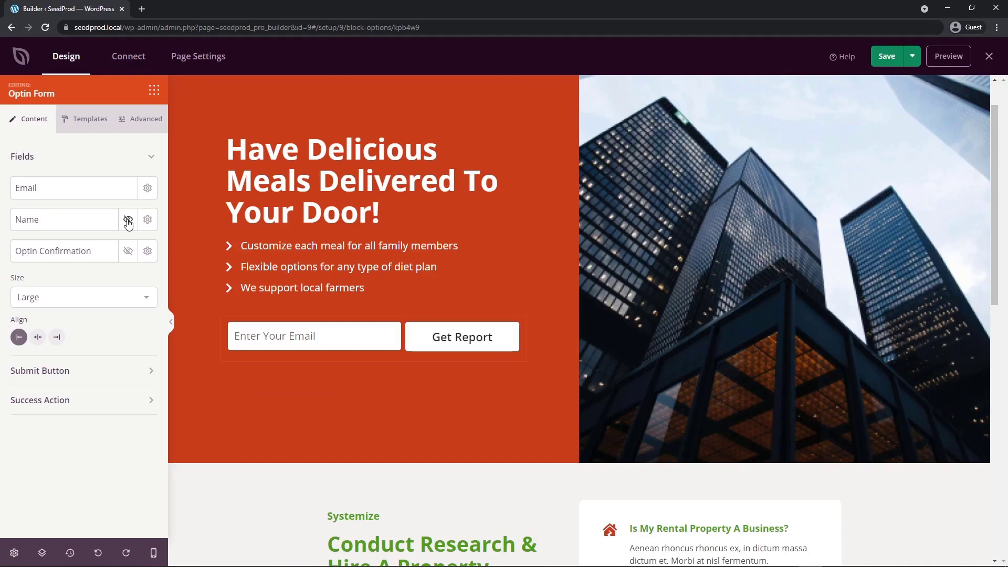
click(128, 251)
click(125, 253)
click(120, 161)
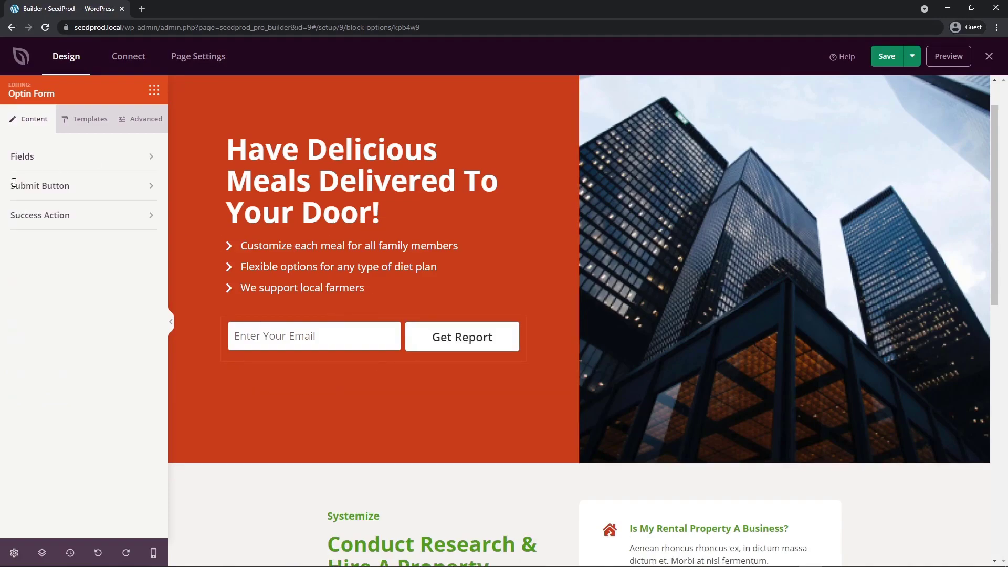
Relabel the submit button 'Send More Info!' and clear its background so it shows black.
click(71, 185)
triple_click(84, 234)
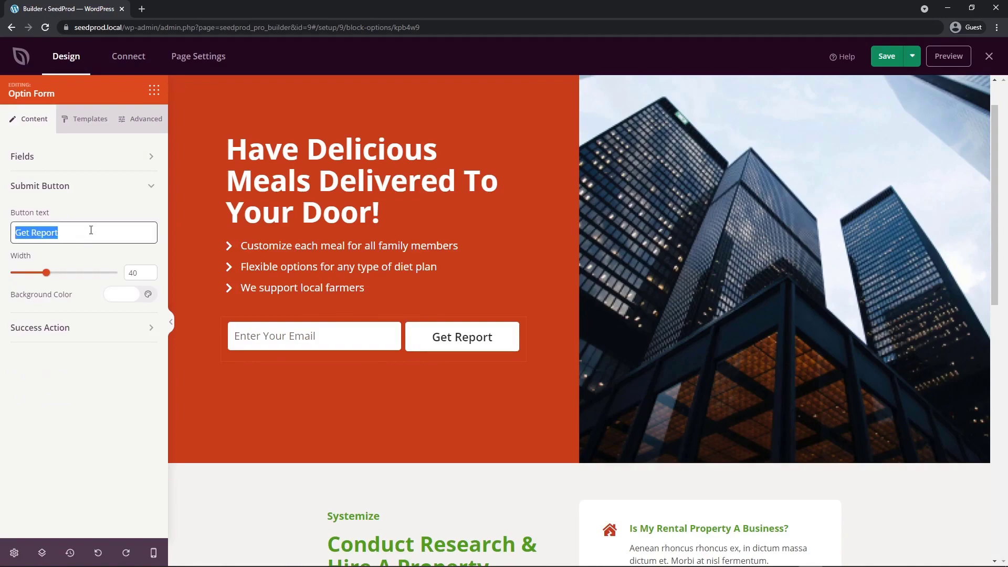
text(Send More Info!)
click(120, 294)
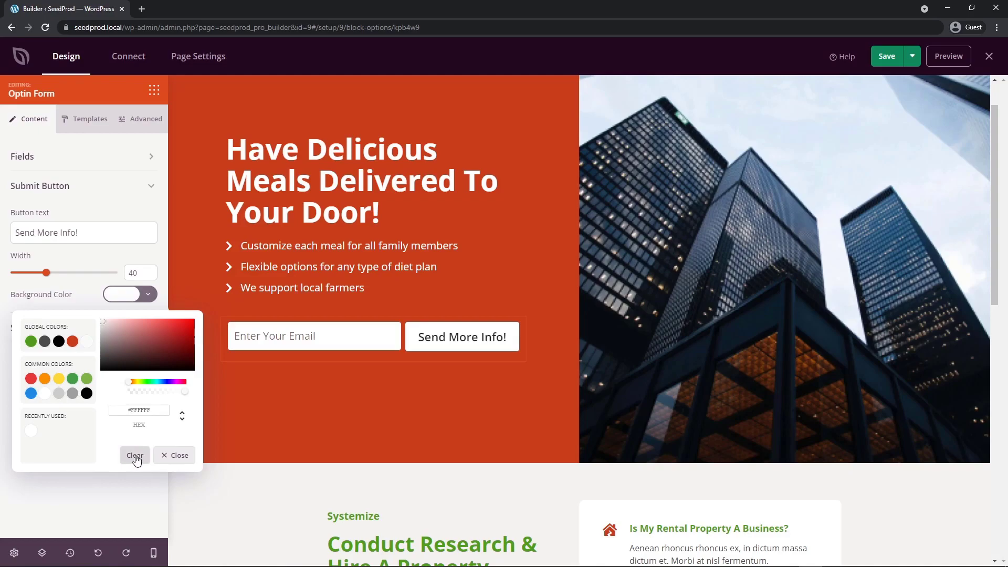
click(135, 456)
click(131, 488)
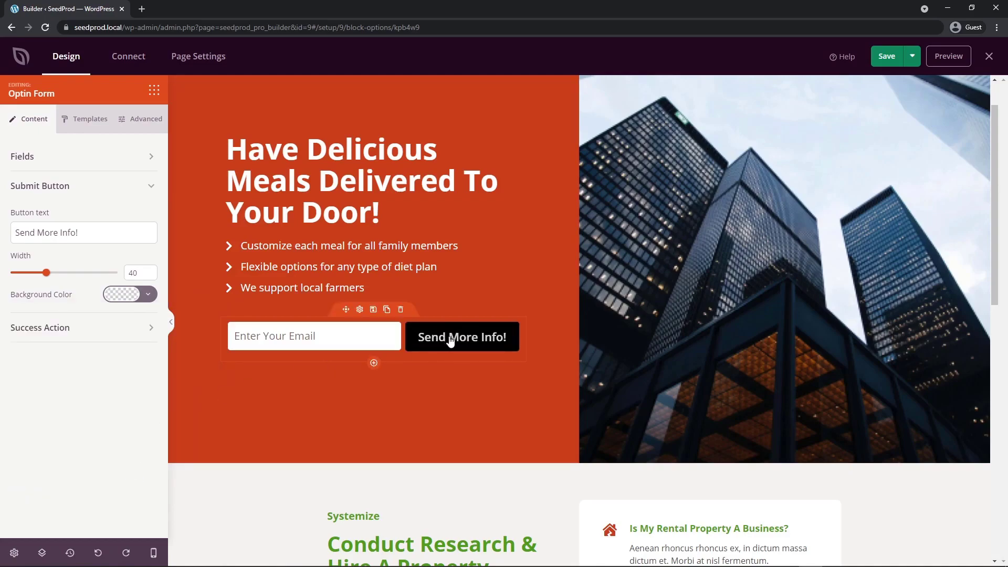
click(40, 186)
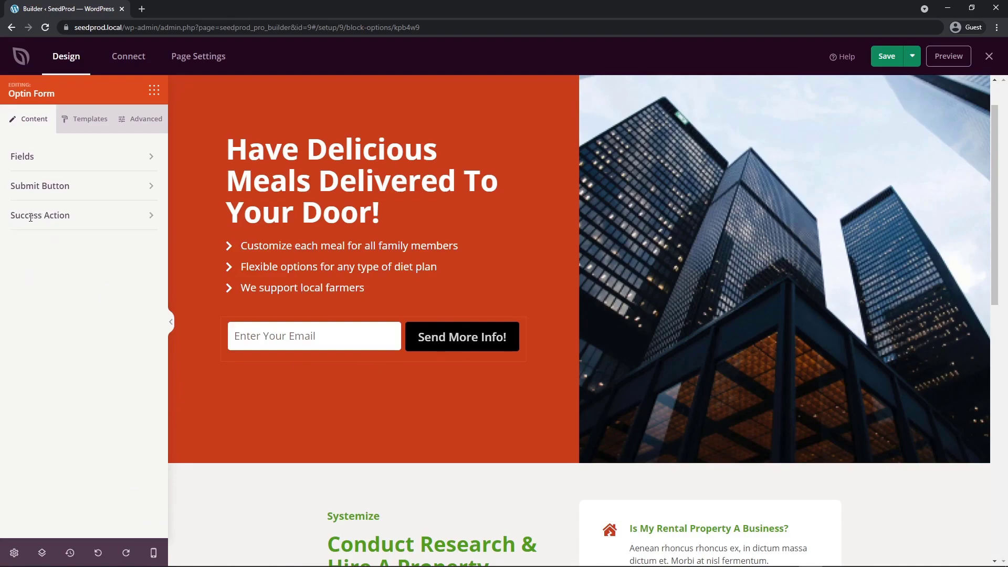
click(39, 216)
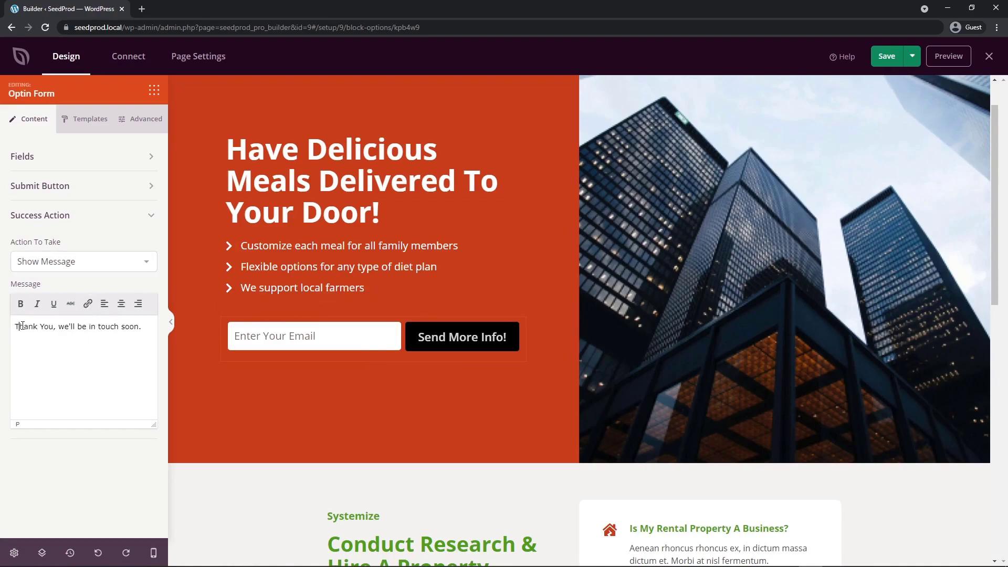
Keep Show Message and change the success text to 'Thank You, more information has been sent to you.'.
drag(20, 326, 116, 333)
click(94, 269)
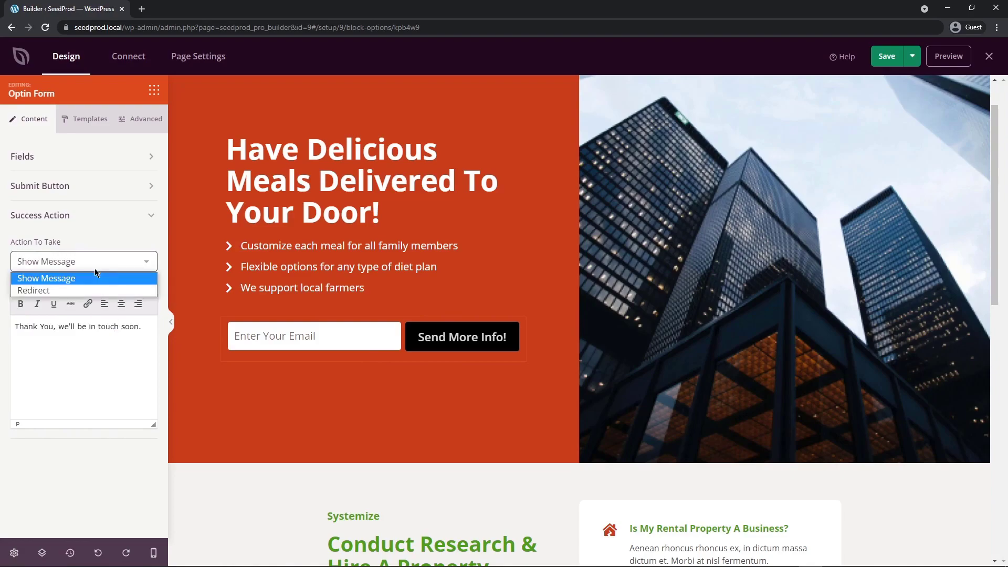
click(45, 288)
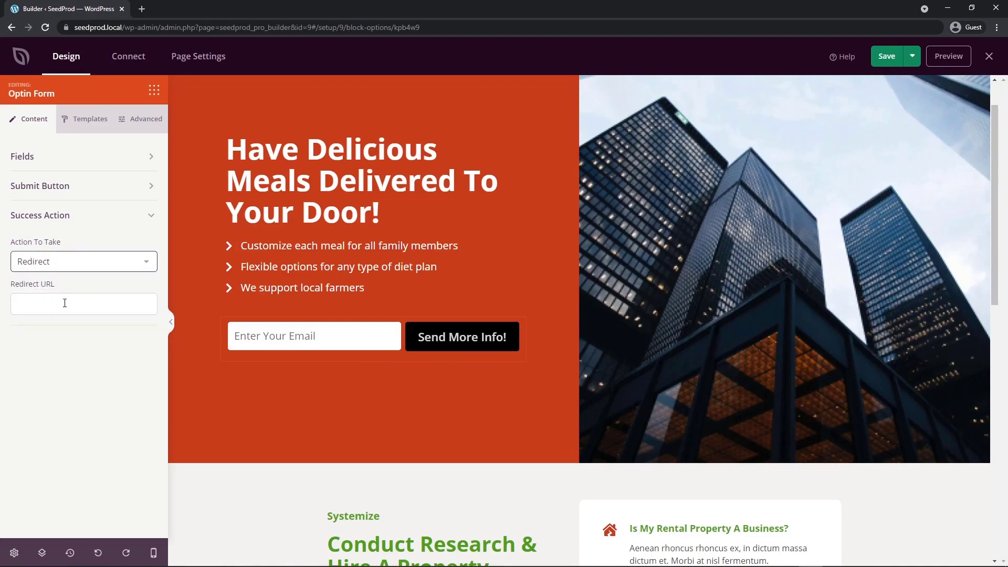
click(105, 261)
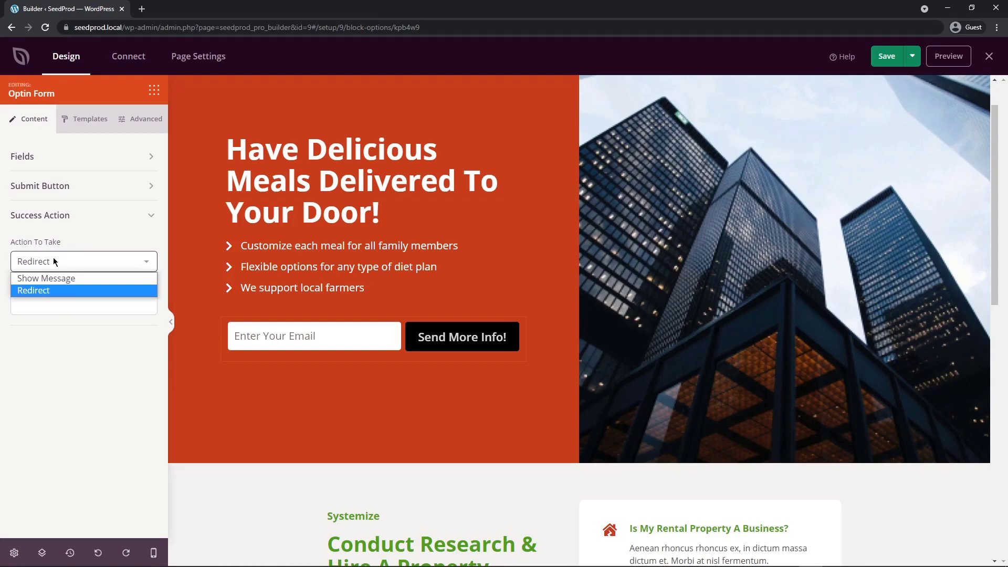
click(56, 279)
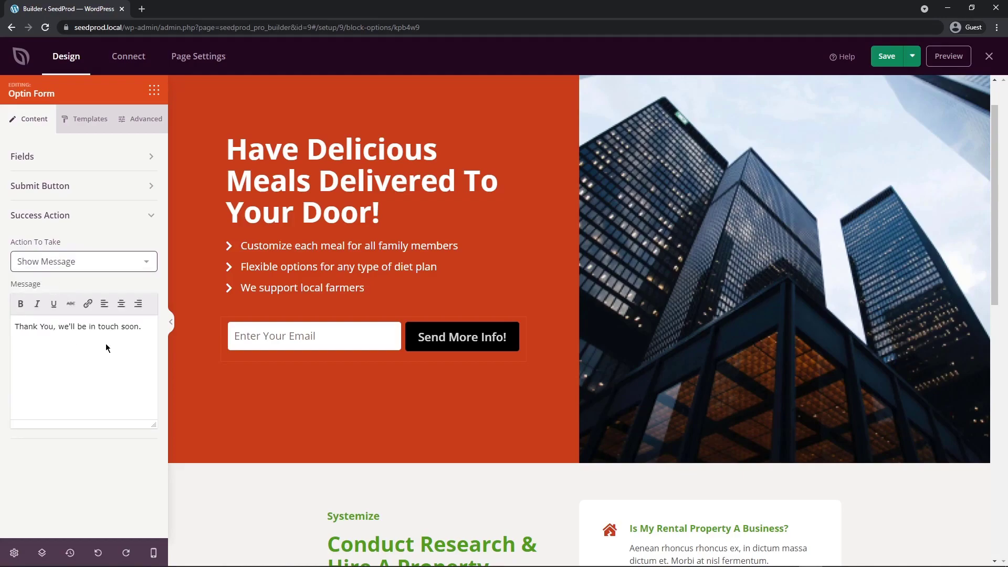
click(126, 332)
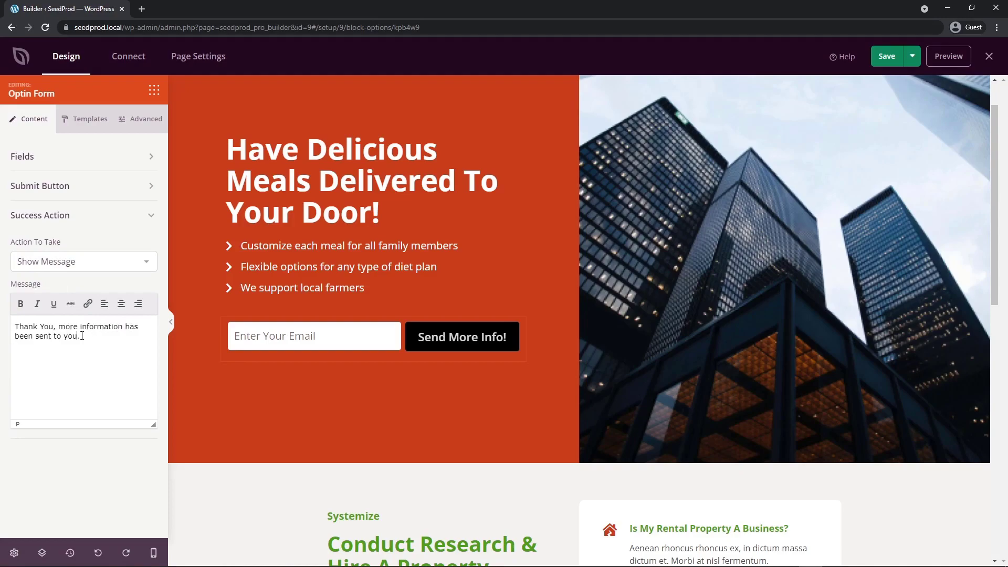
Try the Dark Input Field template on the email field, then undo it.
click(86, 120)
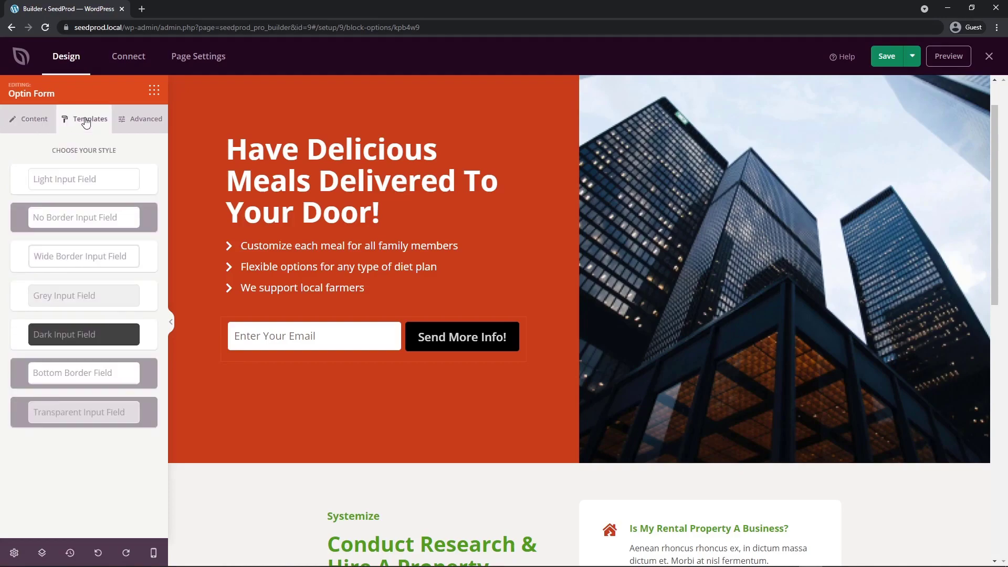
click(86, 335)
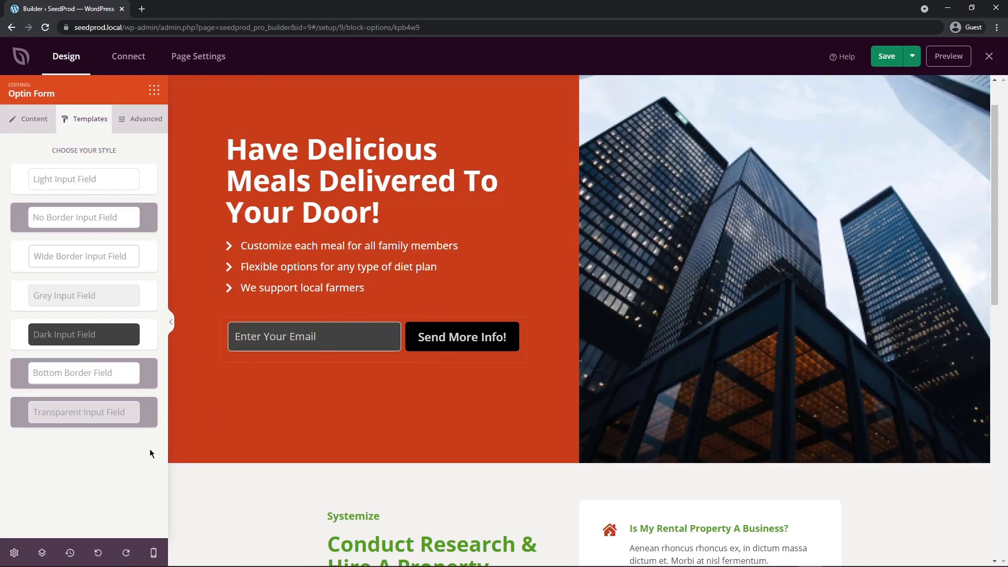
click(99, 552)
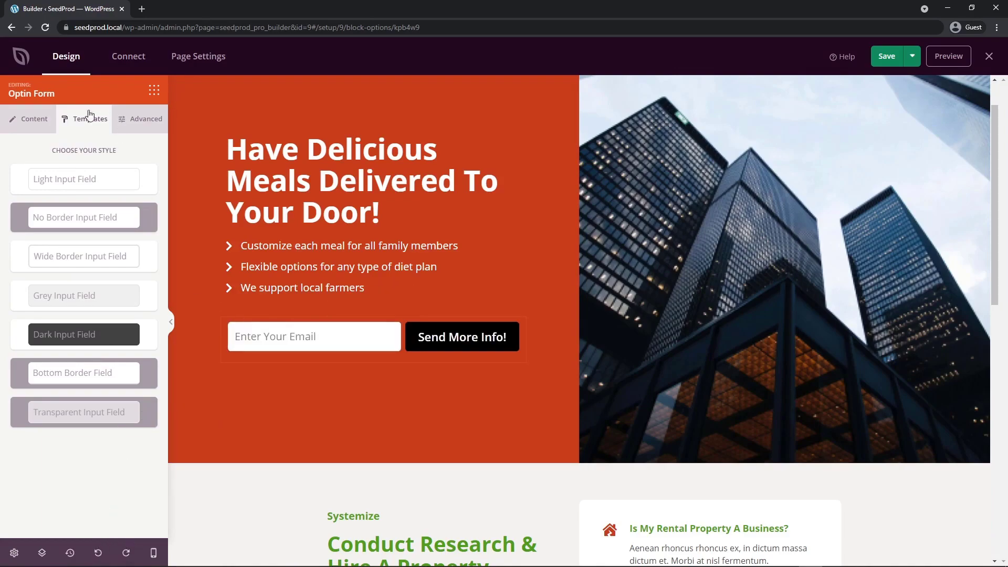
Remove the building photo from the hero's image column.
click(759, 192)
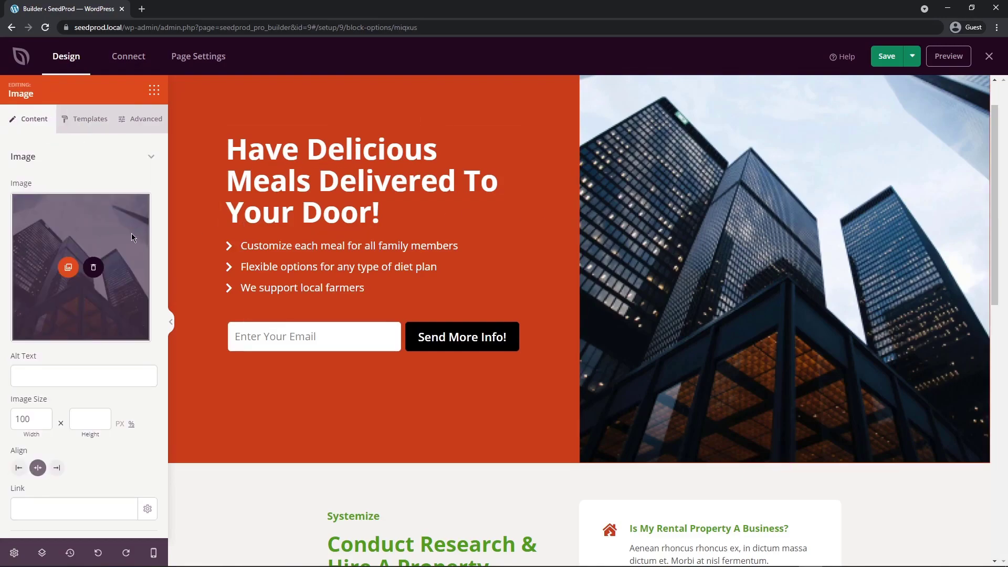
click(96, 269)
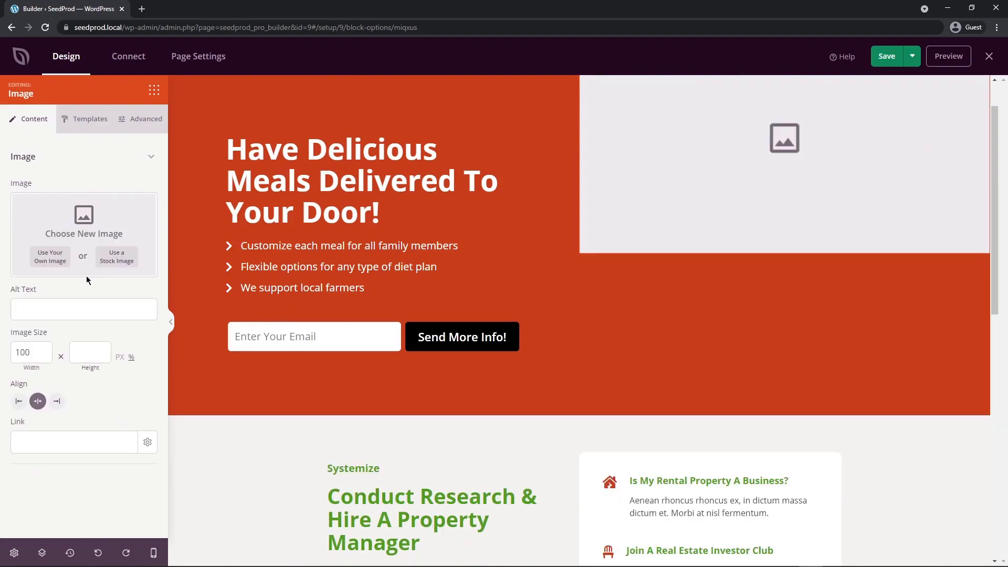
click(51, 259)
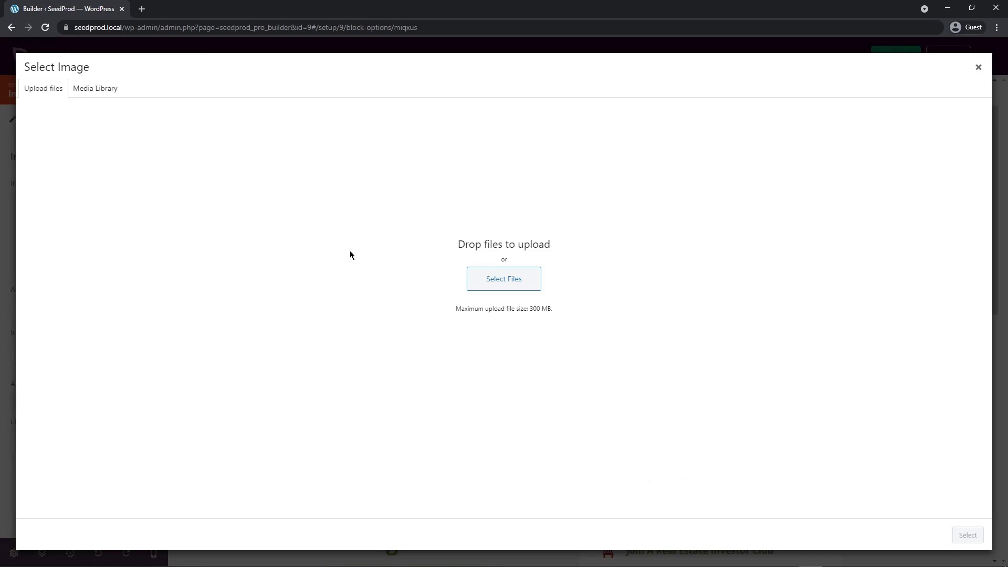
click(978, 69)
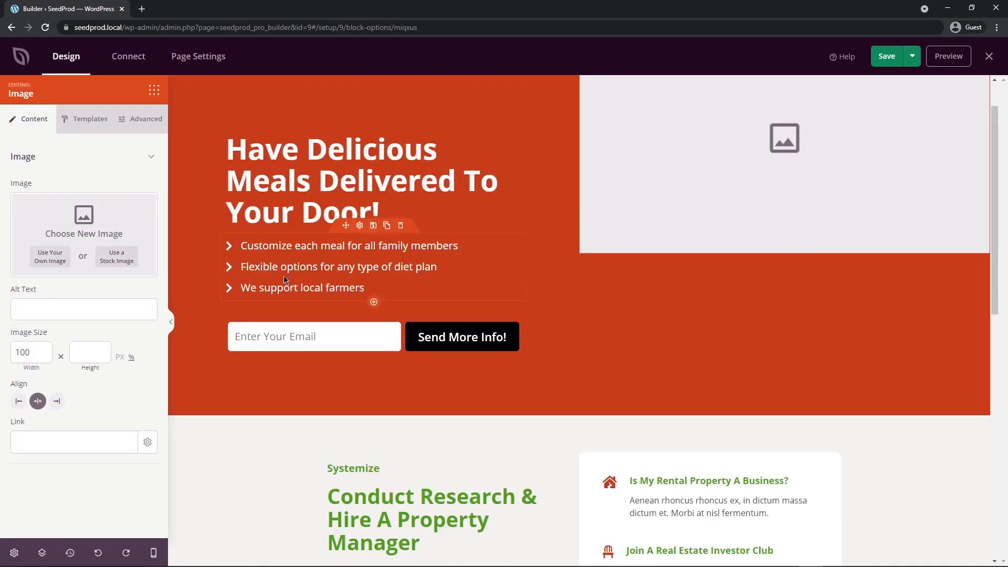
Search stock images for 'Farm Fresh' and insert the eggs-and-blueberries photo.
click(117, 259)
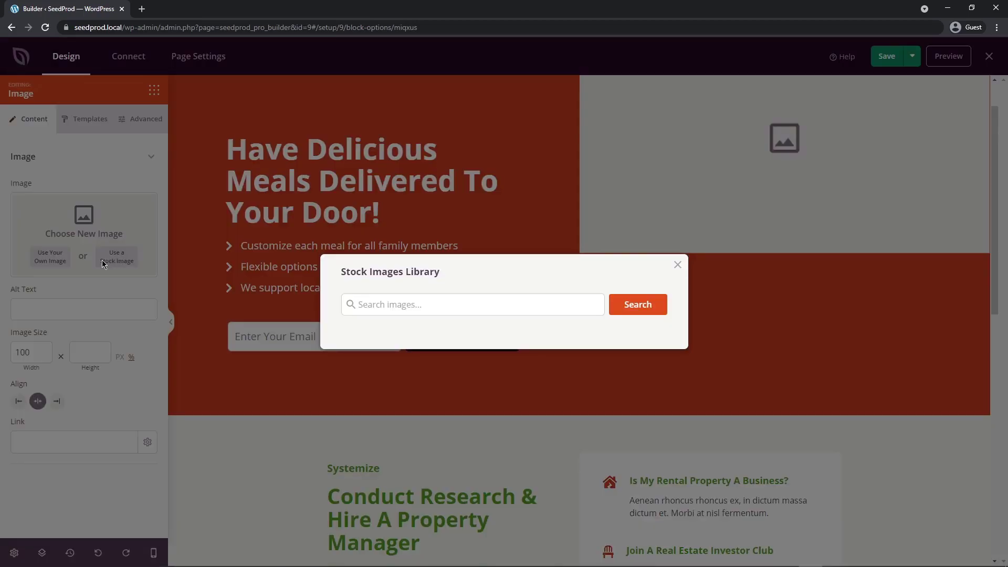
click(400, 303)
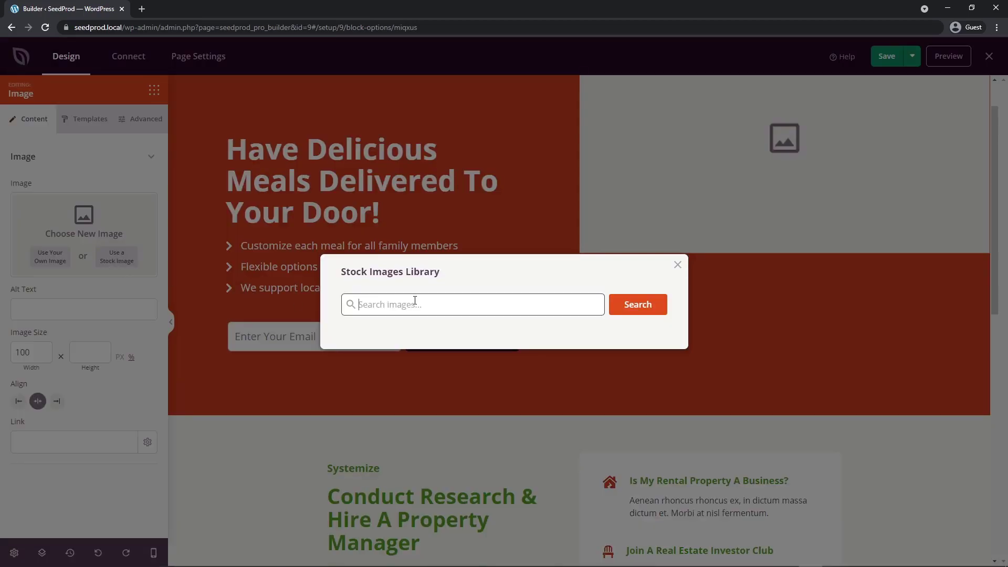
text(Farm Fresh)
key(Return)
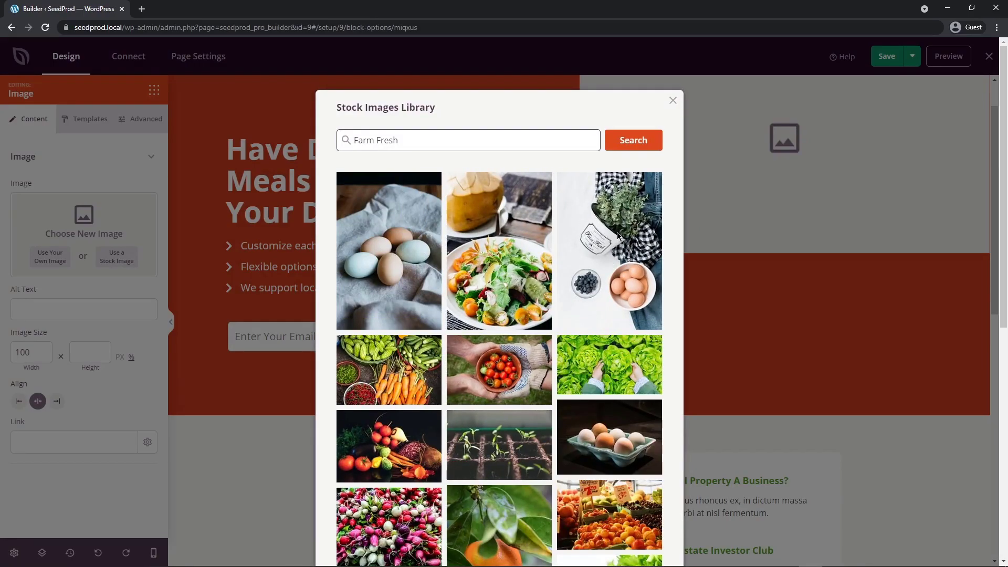
click(623, 226)
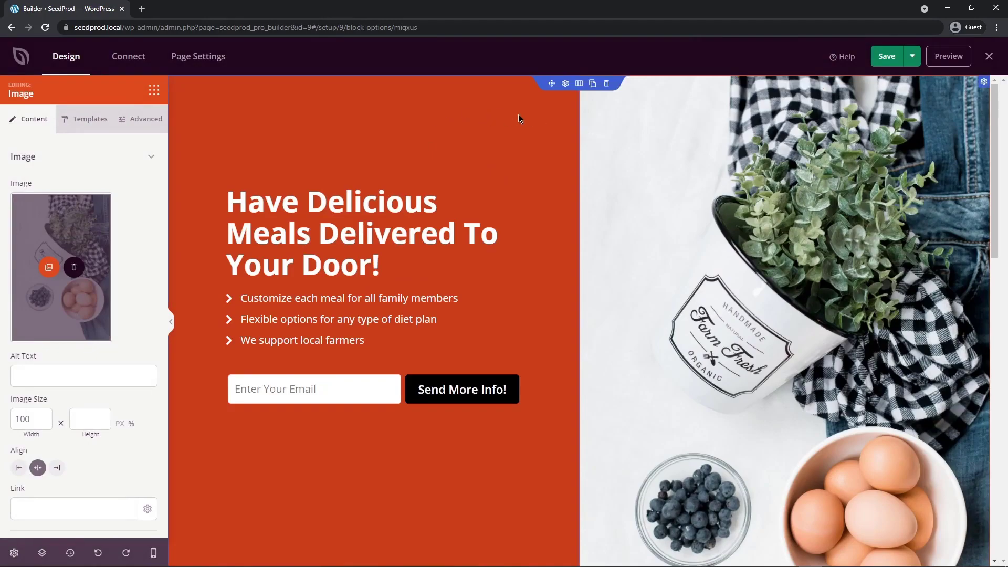
Set the hero row background to the green global colour #509E1B.
click(566, 84)
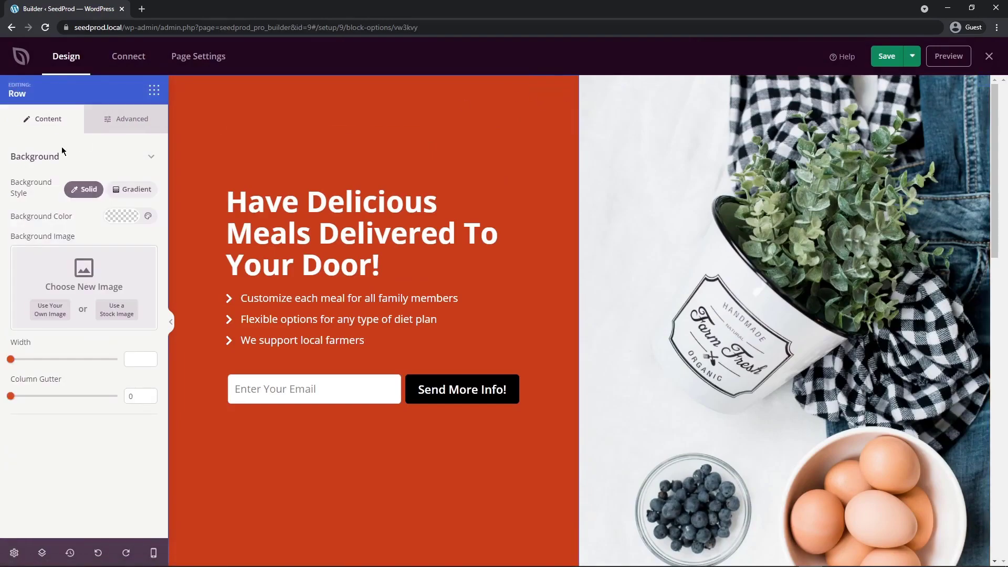
click(123, 218)
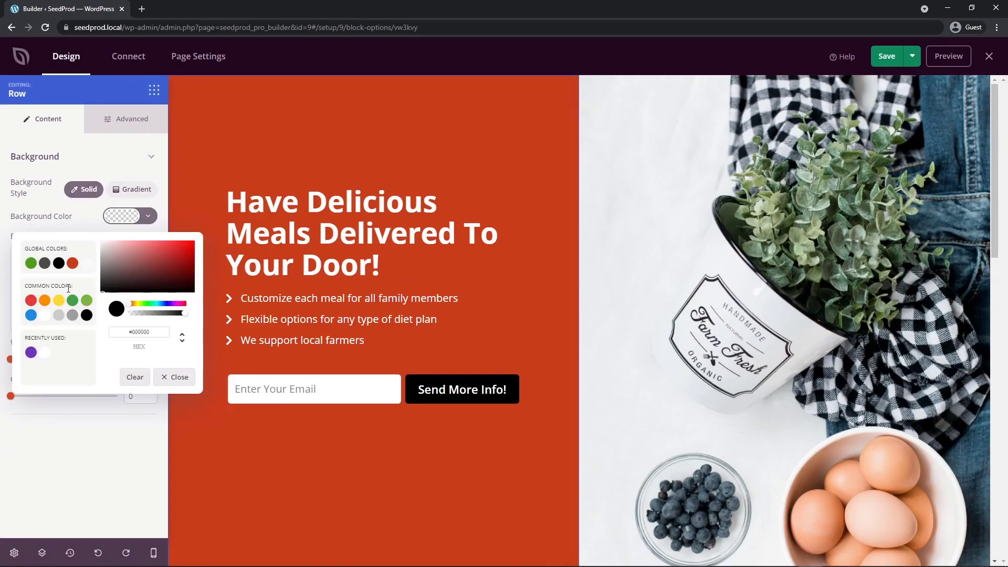
click(31, 264)
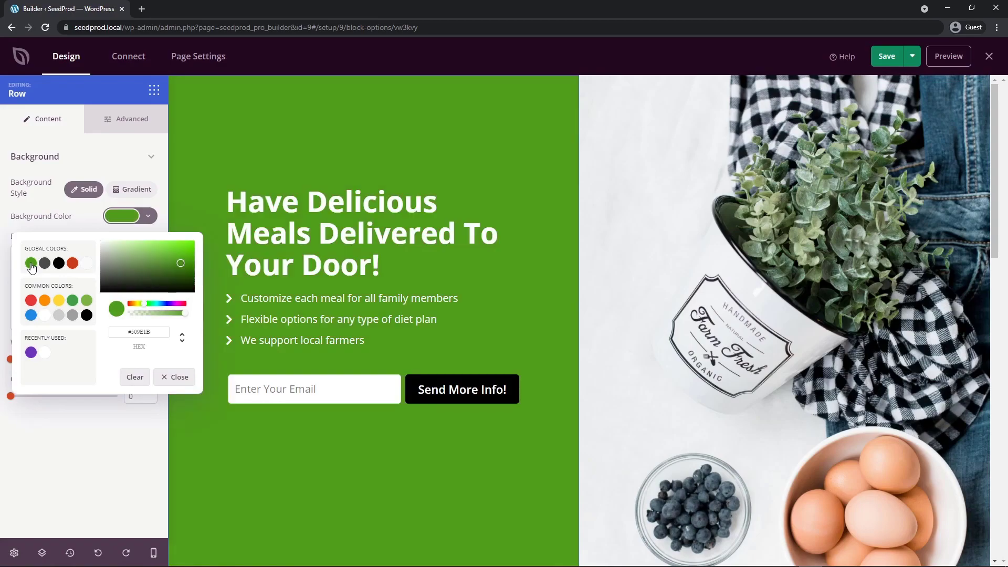
click(581, 185)
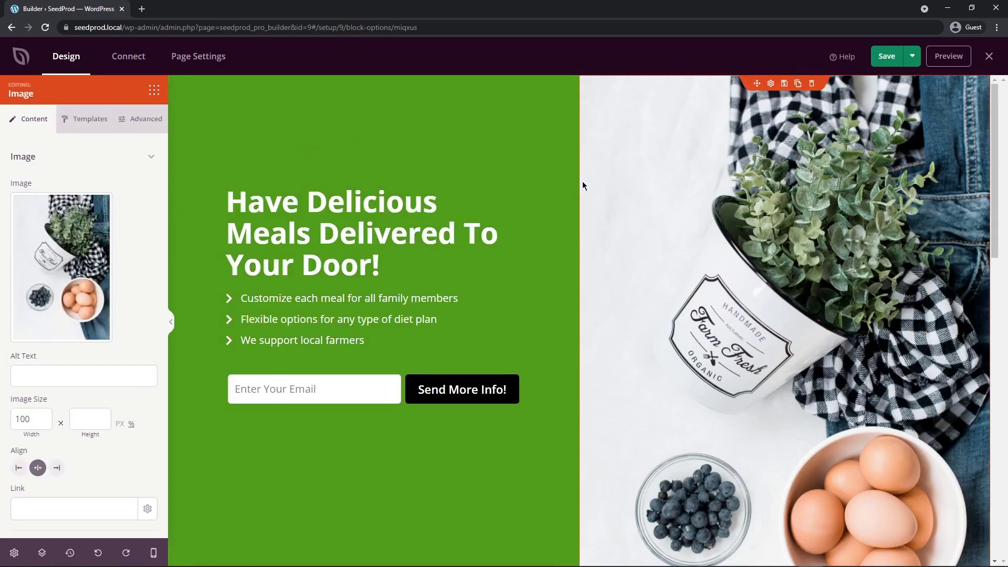
scroll(714, 247, down, 3)
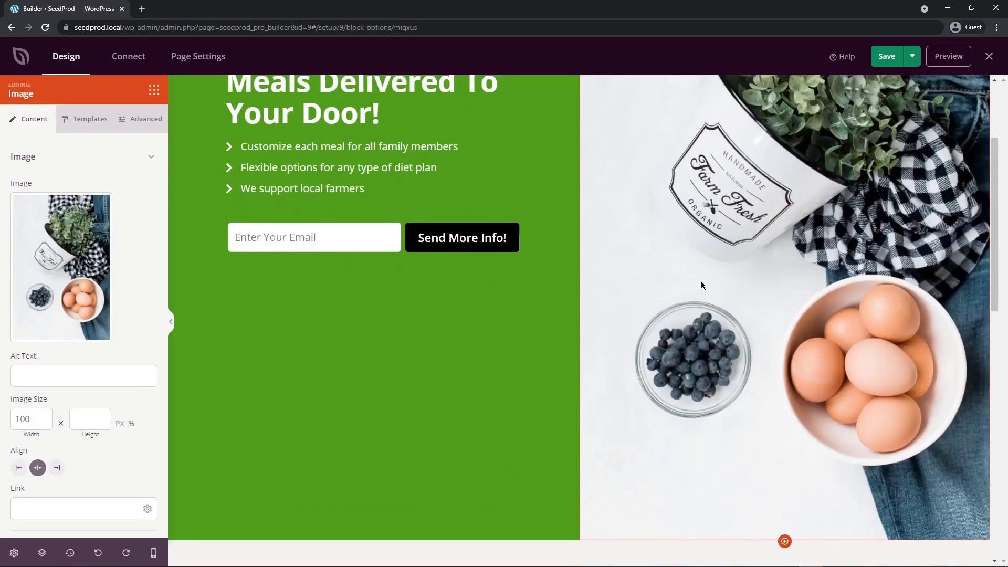
scroll(702, 284, up, 3)
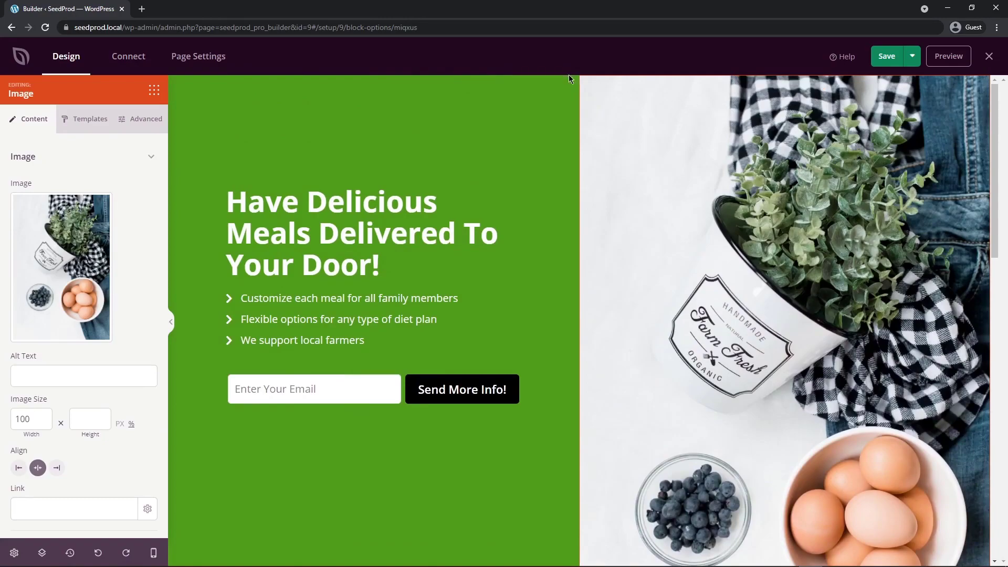
Drag the column divider right to widen the text column and narrow the photo.
mouse_move(569, 86)
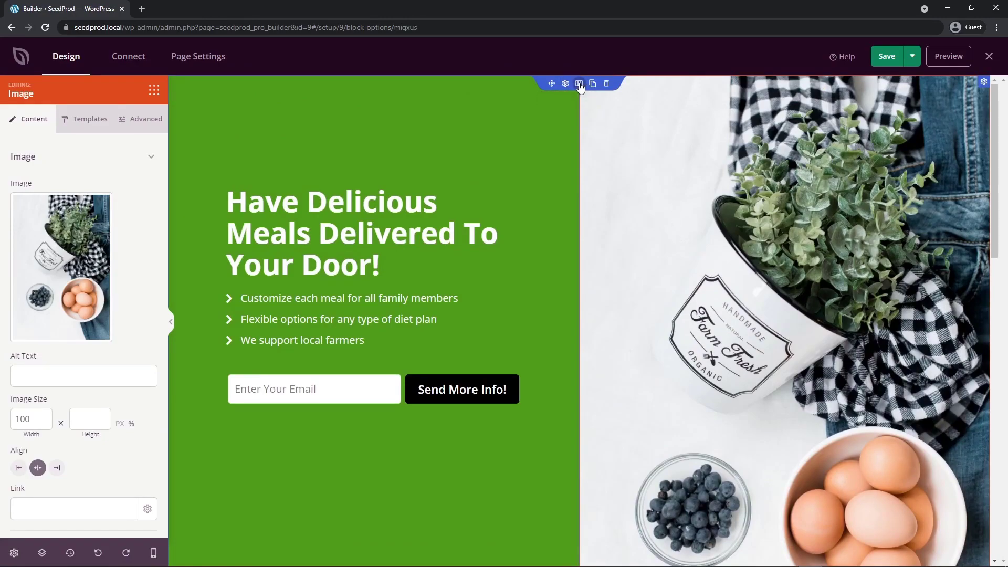
click(580, 89)
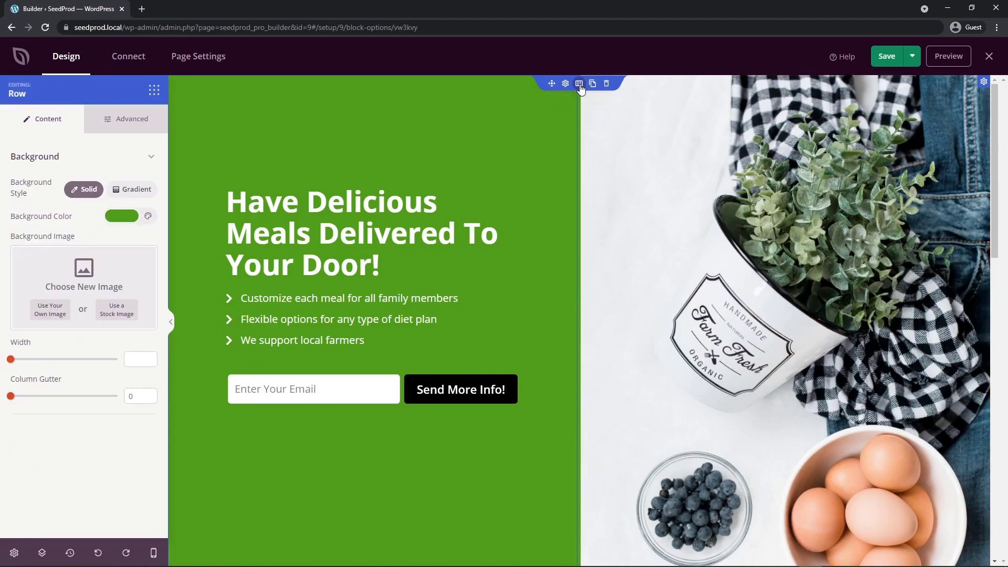
drag(580, 117, 638, 106)
scroll(656, 155, down, 2)
scroll(658, 152, down, 3)
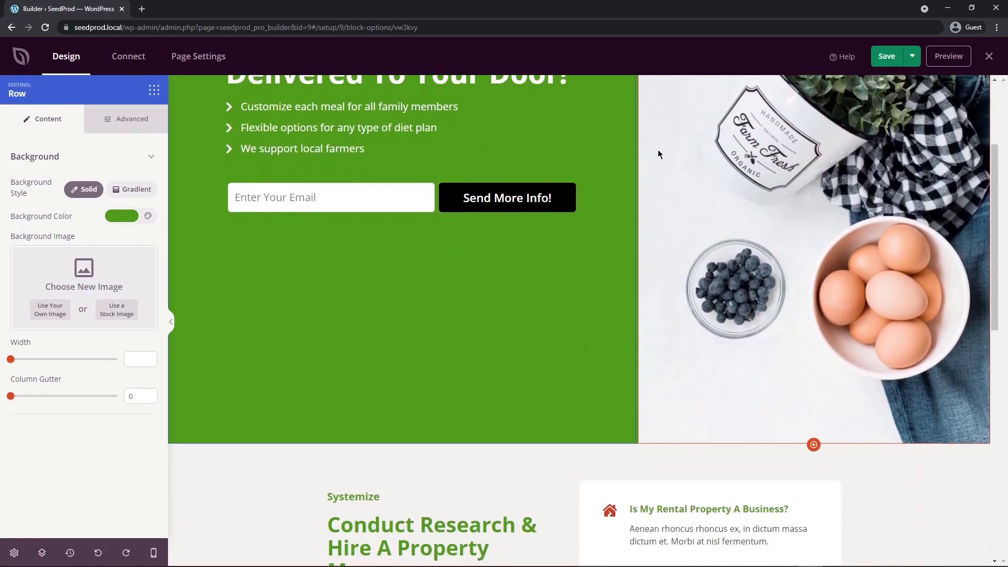
scroll(655, 151, up, 2)
scroll(653, 156, down, 3)
scroll(653, 155, down, 6)
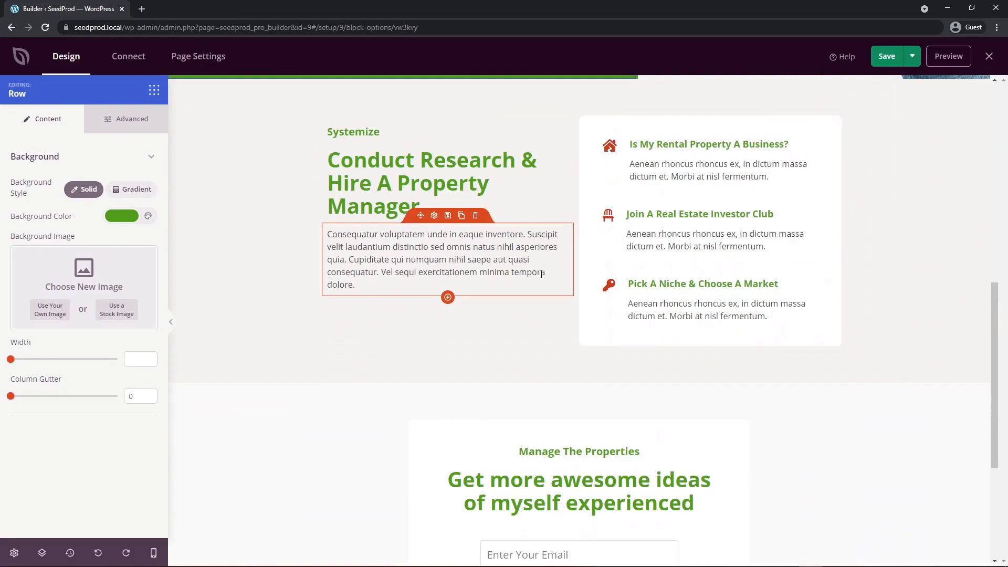
scroll(534, 282, down, 3)
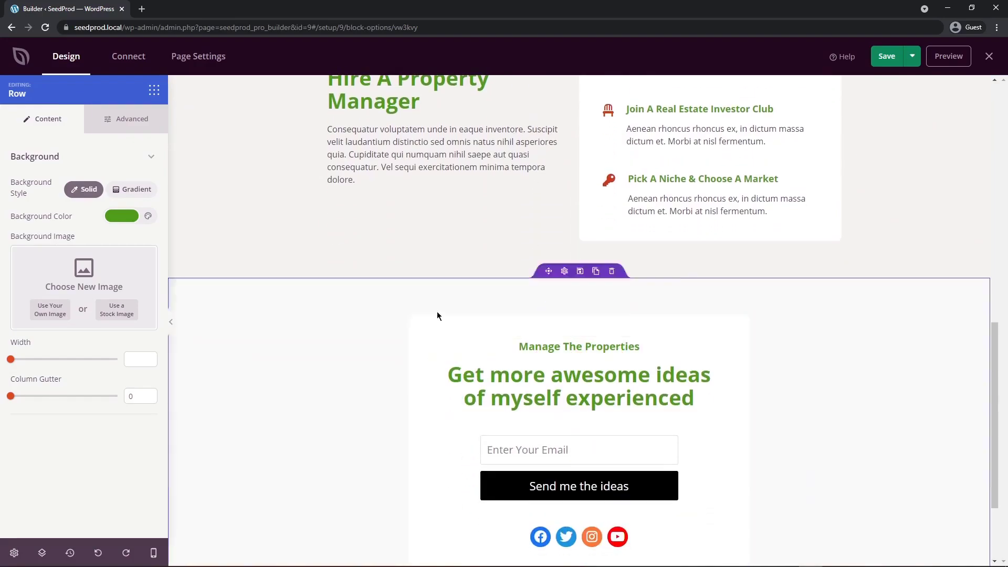
scroll(436, 315, up, 3)
scroll(494, 304, down, 1)
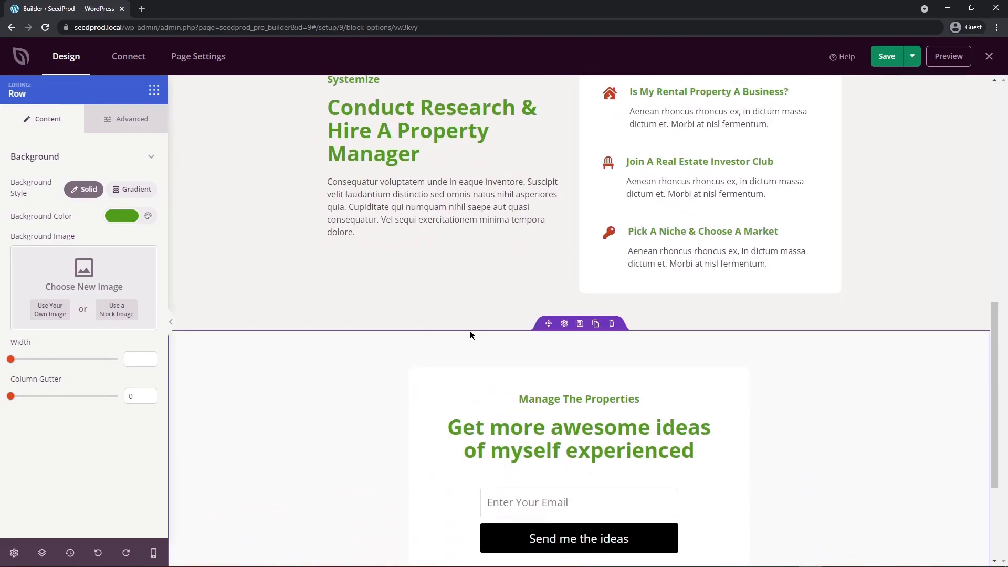
Set the Manage The Properties section background to grey #C1C1C1.
click(564, 324)
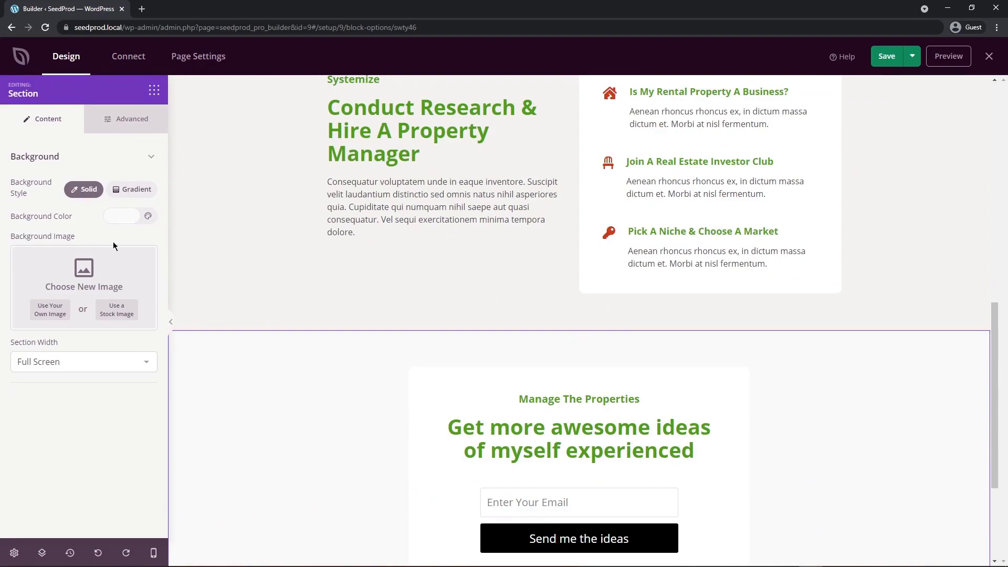
click(124, 218)
drag(110, 252, 95, 257)
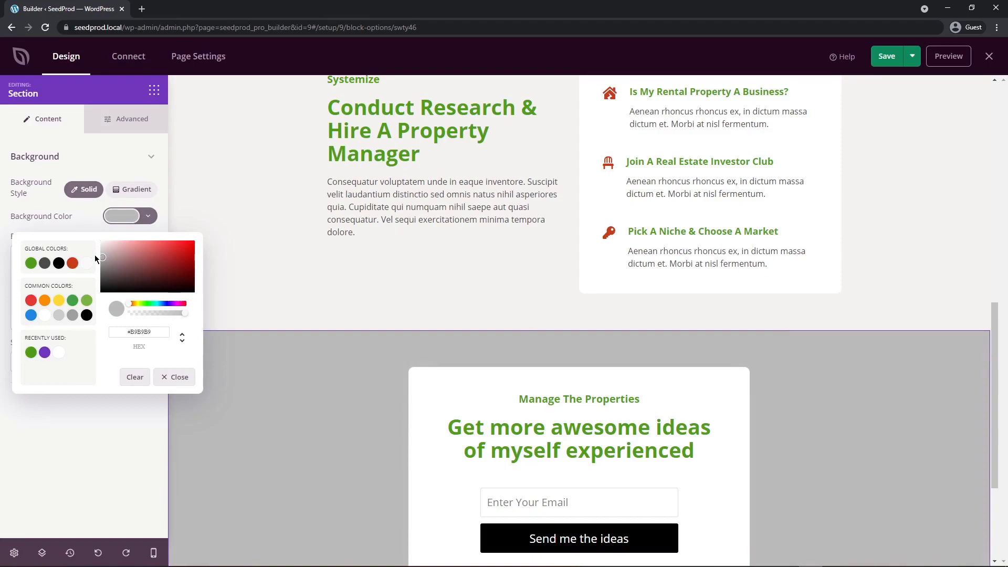
Set the Systemize section background colour to white #FFFFFF.
click(284, 243)
scroll(284, 244, up, 3)
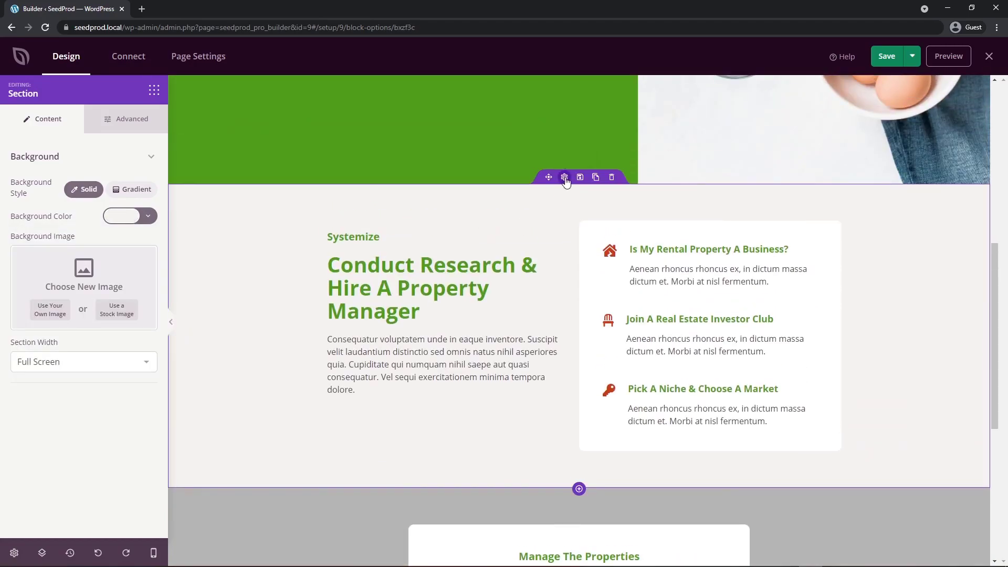
click(148, 216)
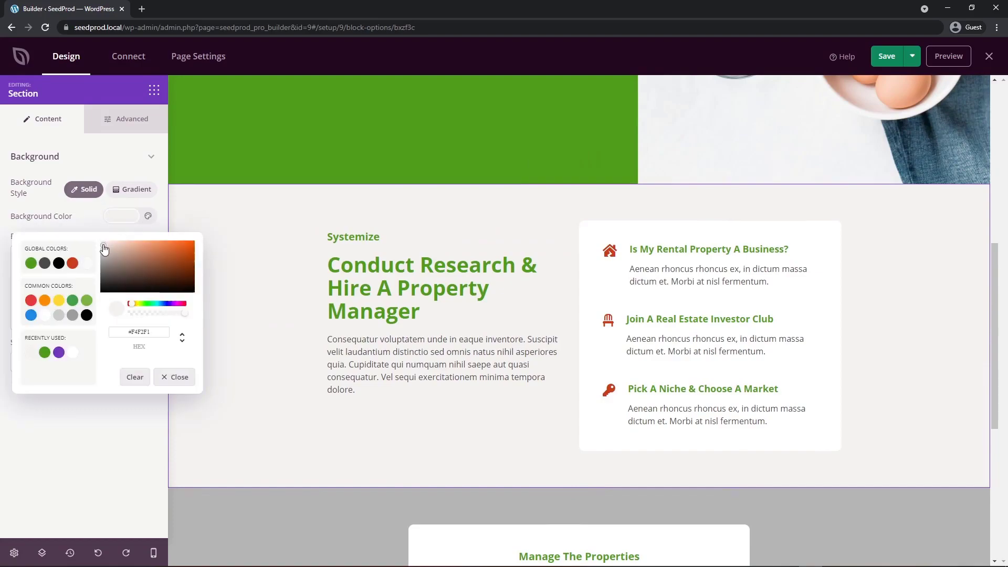
drag(104, 250, 90, 241)
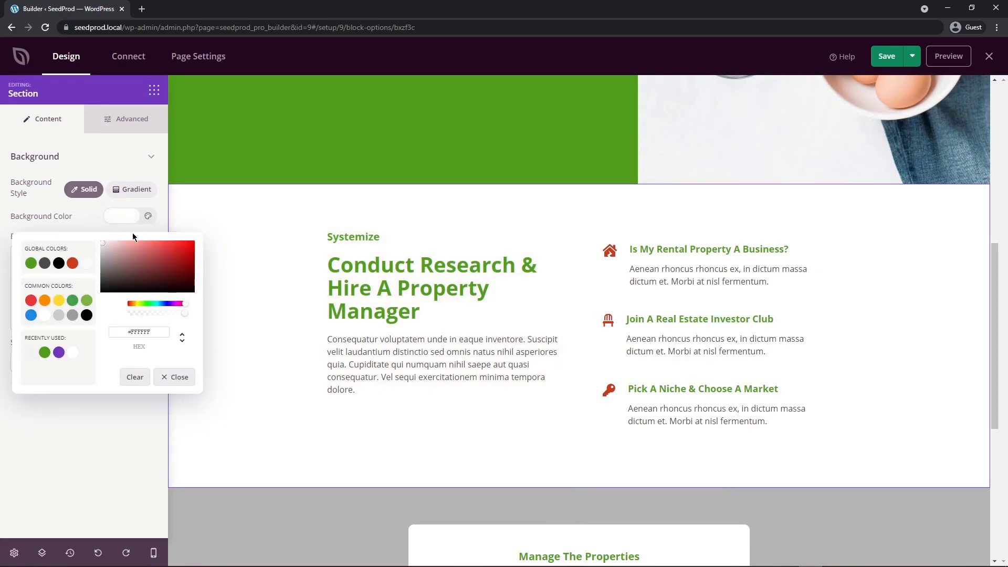
click(263, 234)
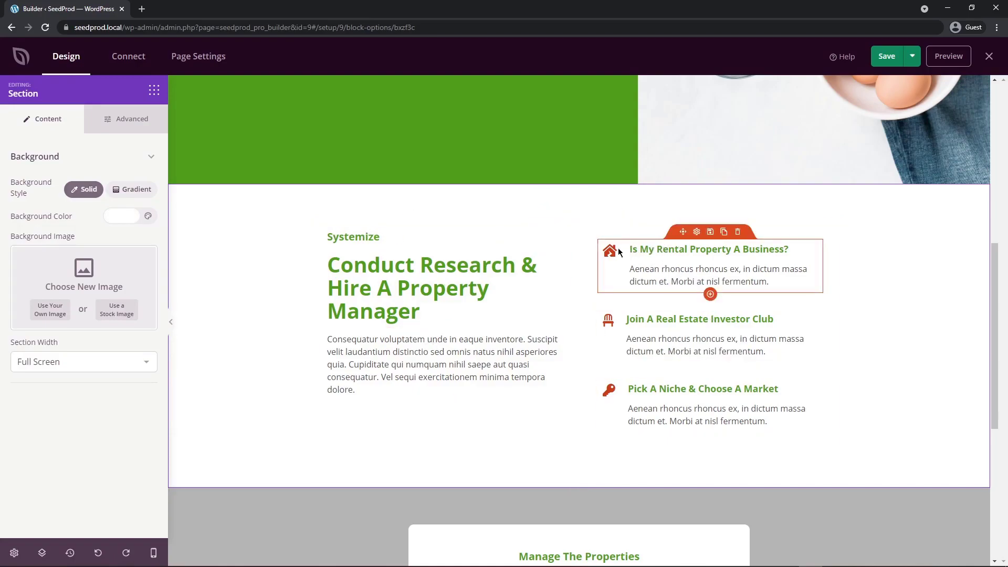
Open the first icon box's settings and try centre and right icon alignment, returning to left.
click(697, 233)
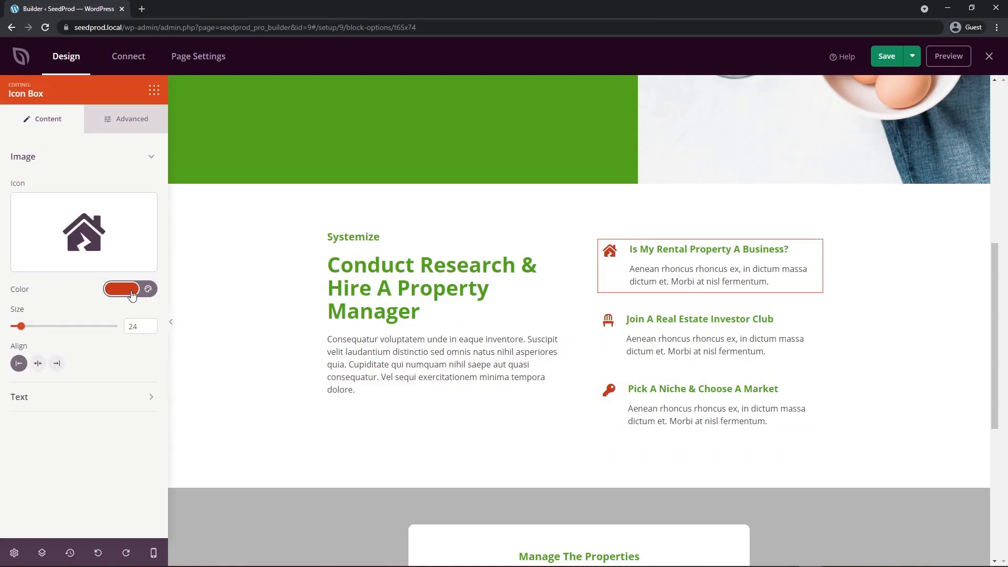
click(37, 363)
click(57, 363)
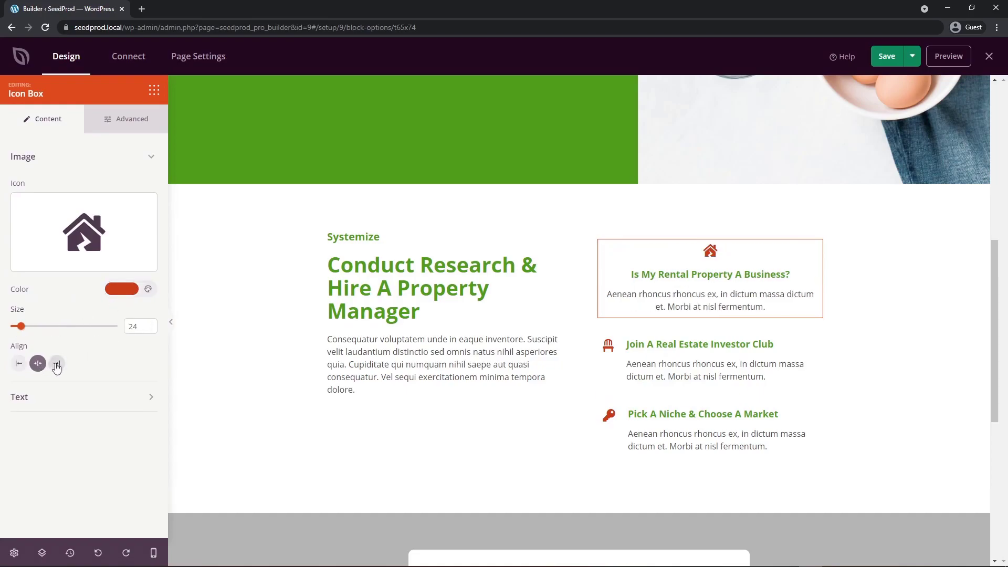
click(19, 363)
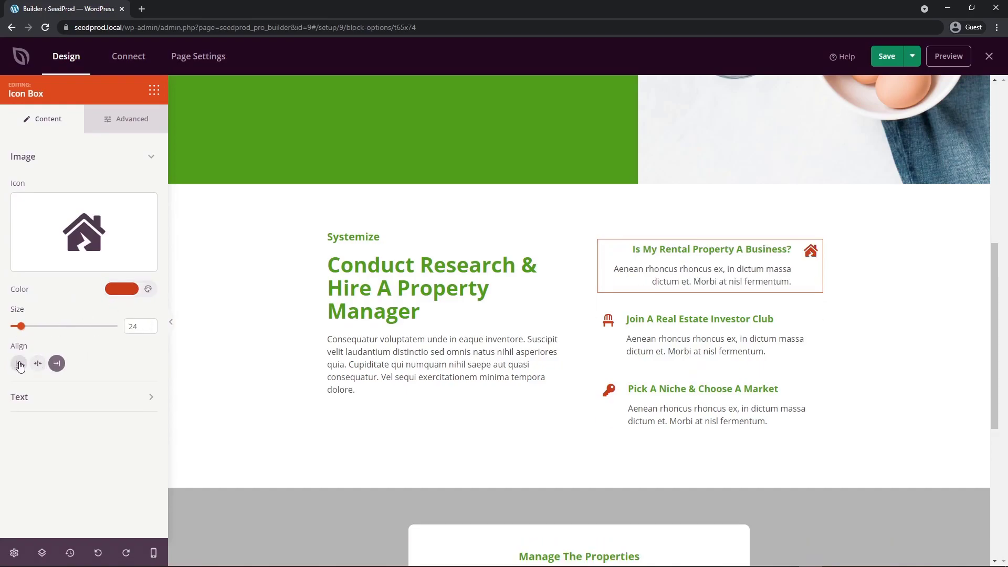
Browse the icon box's heading, text and icon settings, leaving the house icon unchanged.
click(42, 158)
click(25, 185)
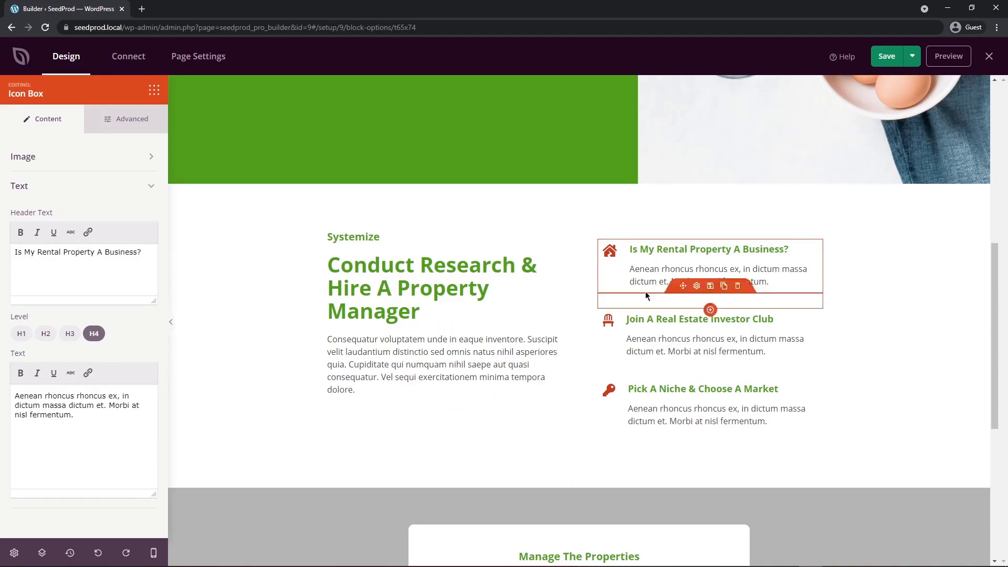
click(31, 156)
mouse_move(73, 217)
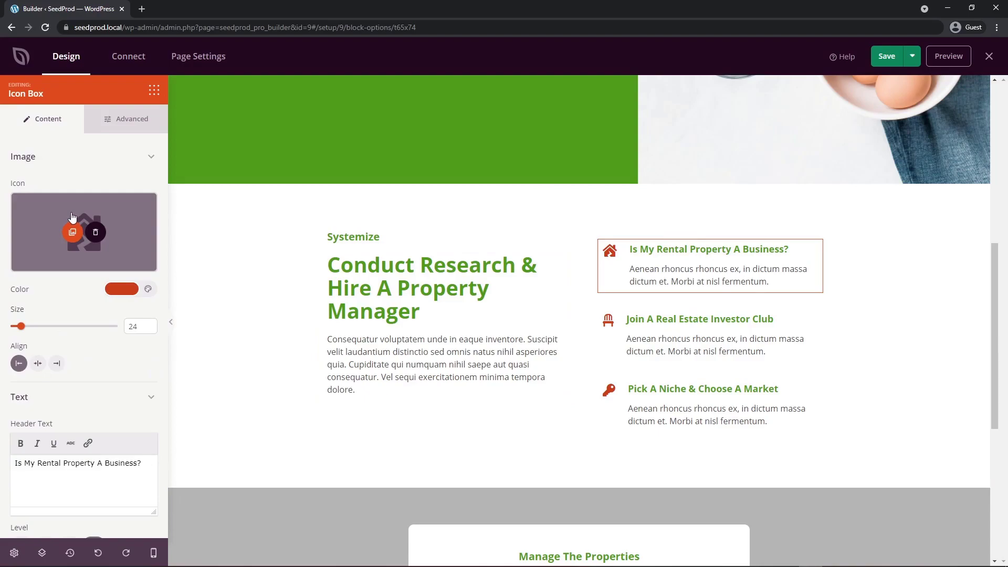
scroll(251, 244, up, 10)
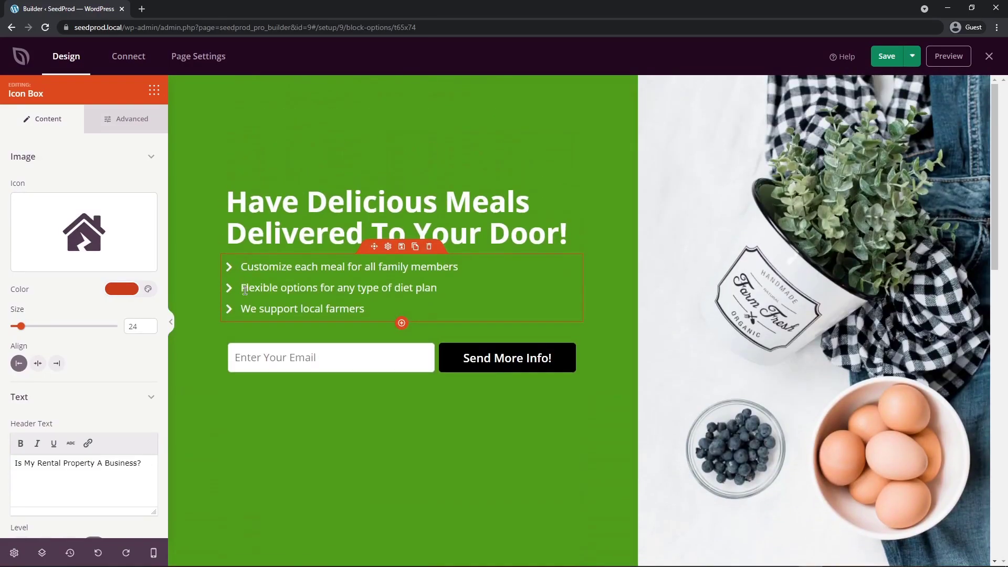
scroll(282, 319, down, 7)
click(74, 231)
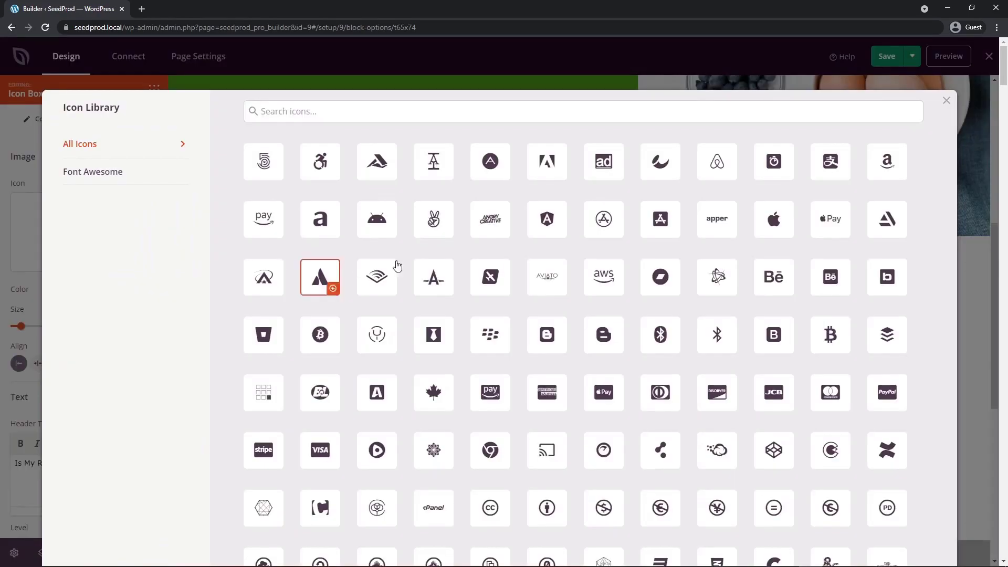
click(950, 100)
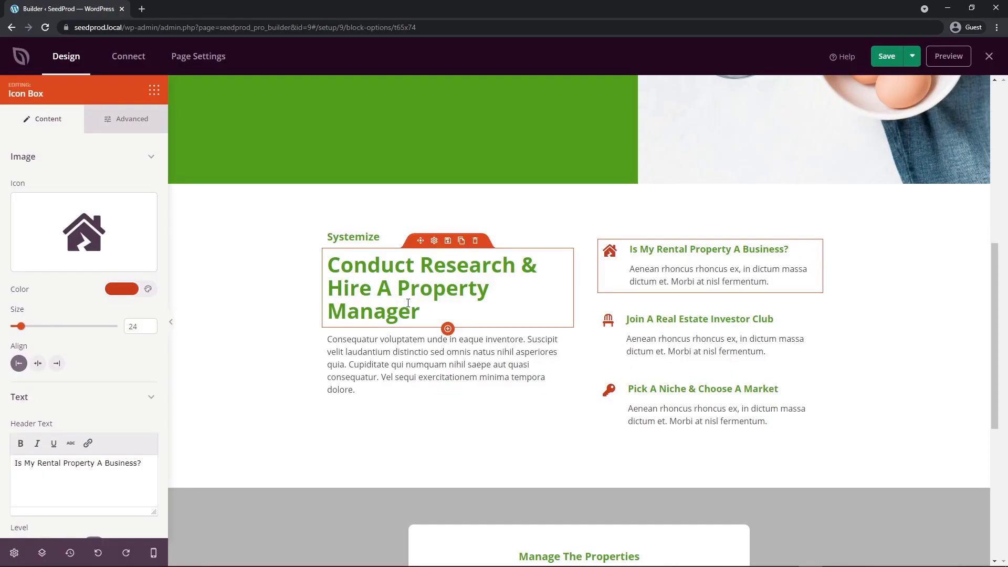
click(434, 241)
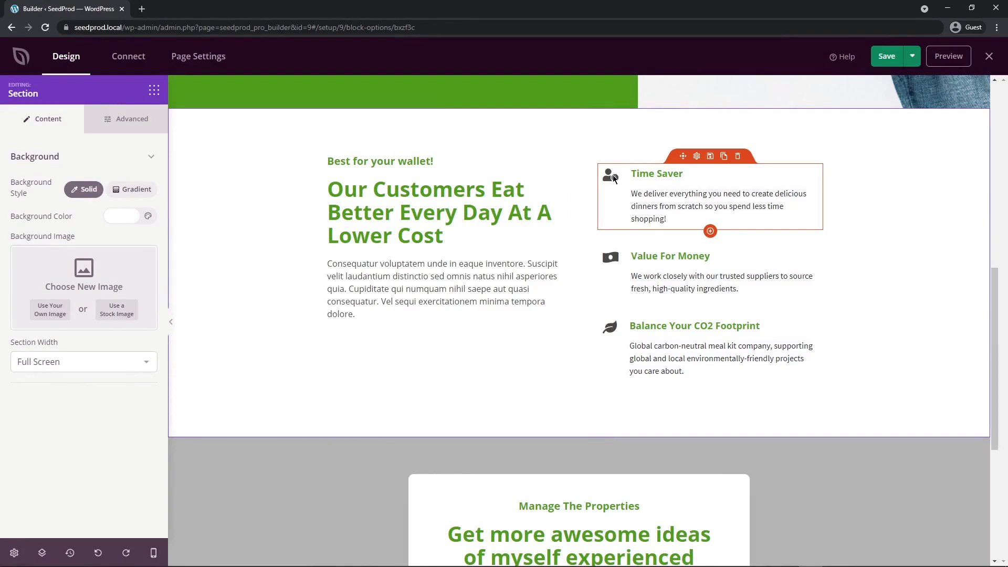
Replace the paragraph under the headline with a YouTube video block.
click(475, 244)
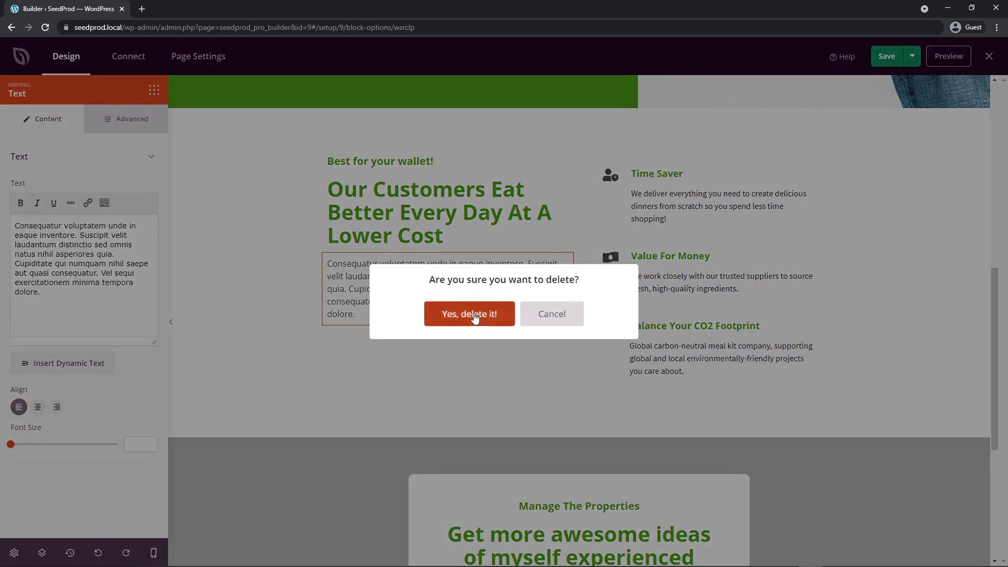
click(467, 312)
drag(134, 241, 420, 245)
click(435, 245)
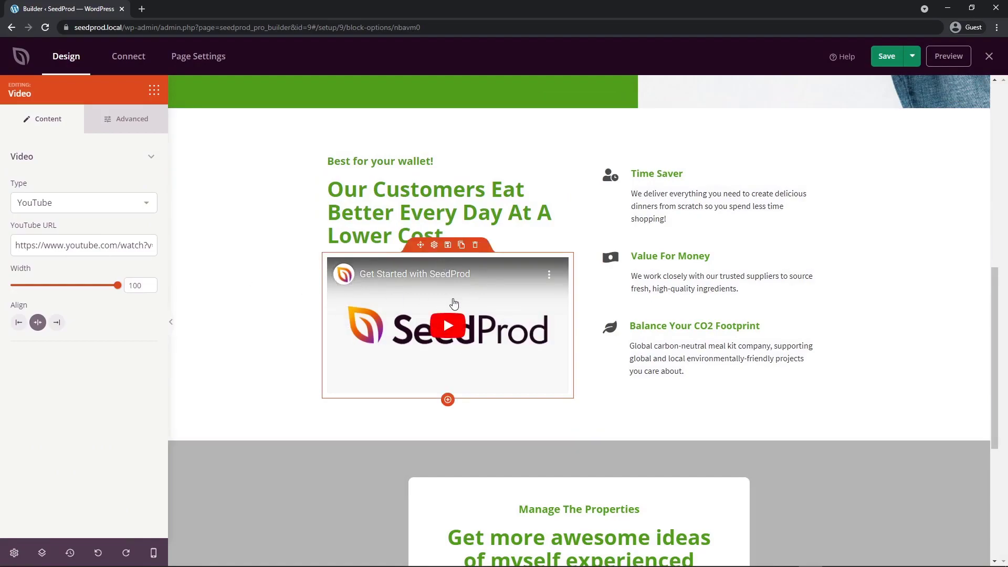
scroll(839, 315, up, 1)
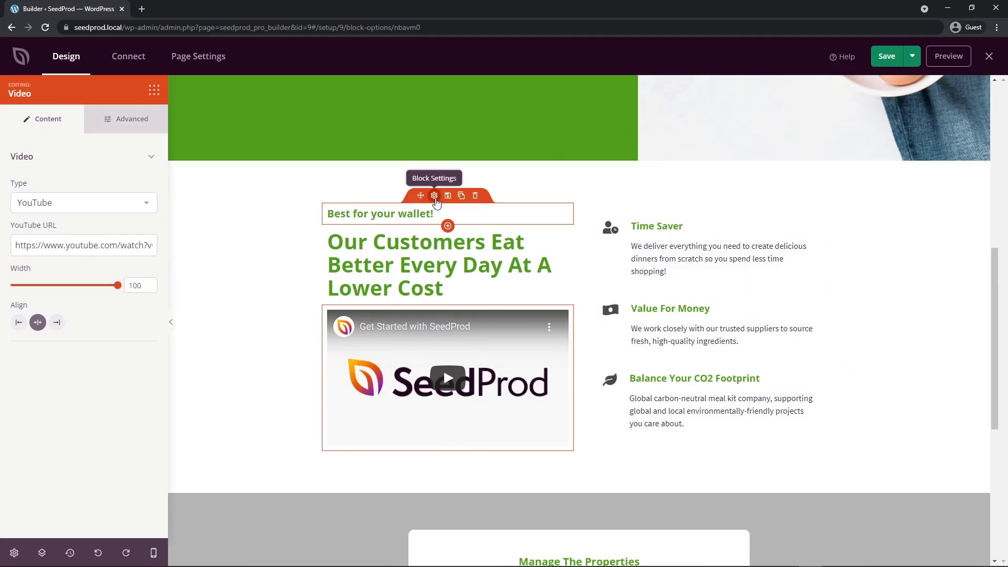
Make the 'Best for your wallet!' subheadline text dark grey.
click(435, 196)
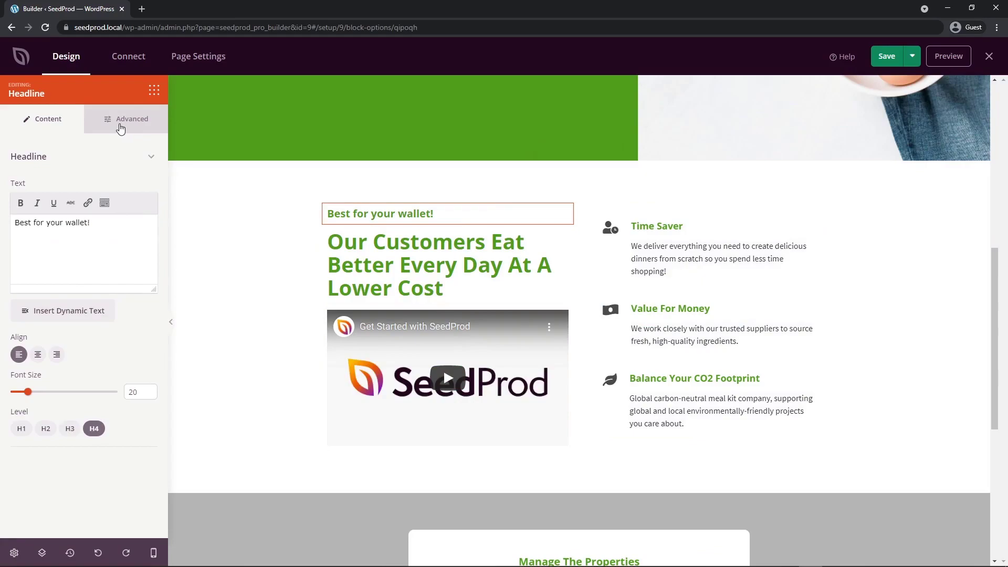
click(121, 126)
click(121, 205)
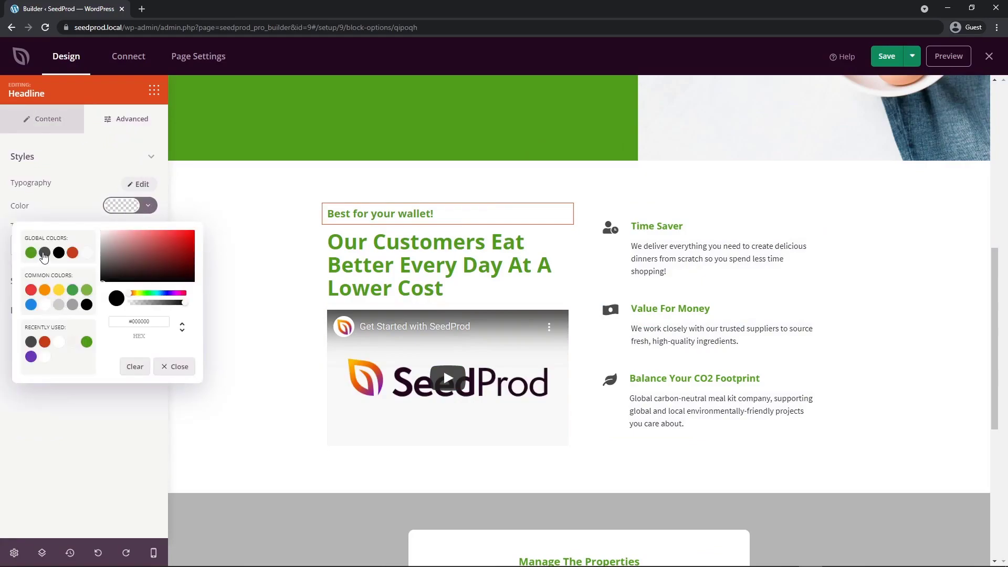
click(44, 252)
click(89, 435)
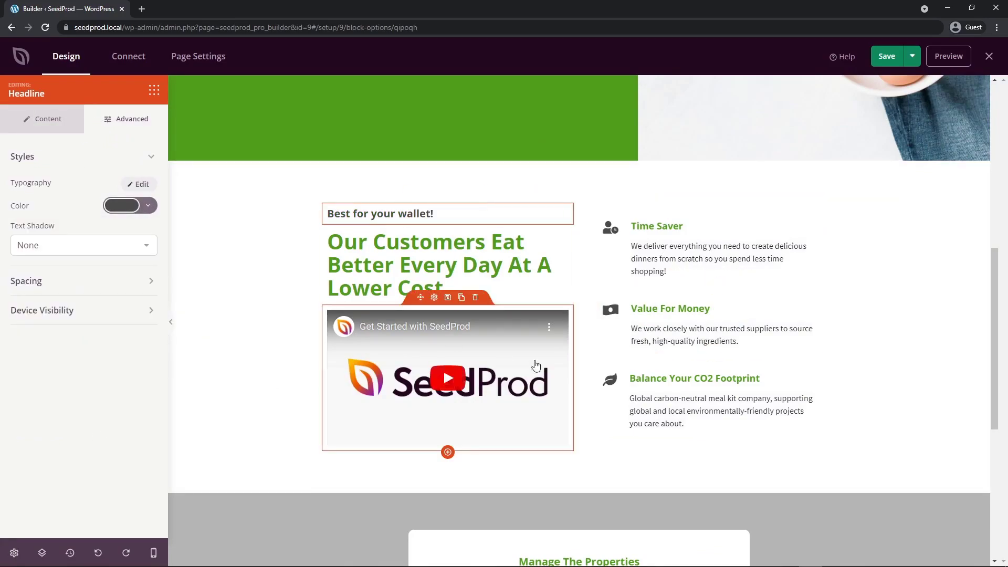
click(260, 355)
scroll(588, 294, down, 4)
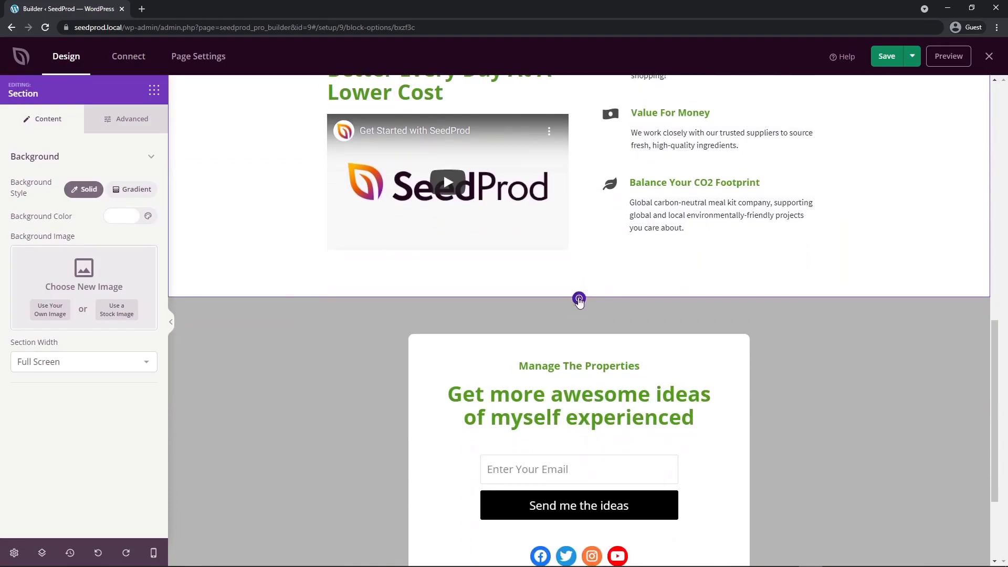
Add a one-column section with the heading 'Our customers eat better every day'.
click(579, 299)
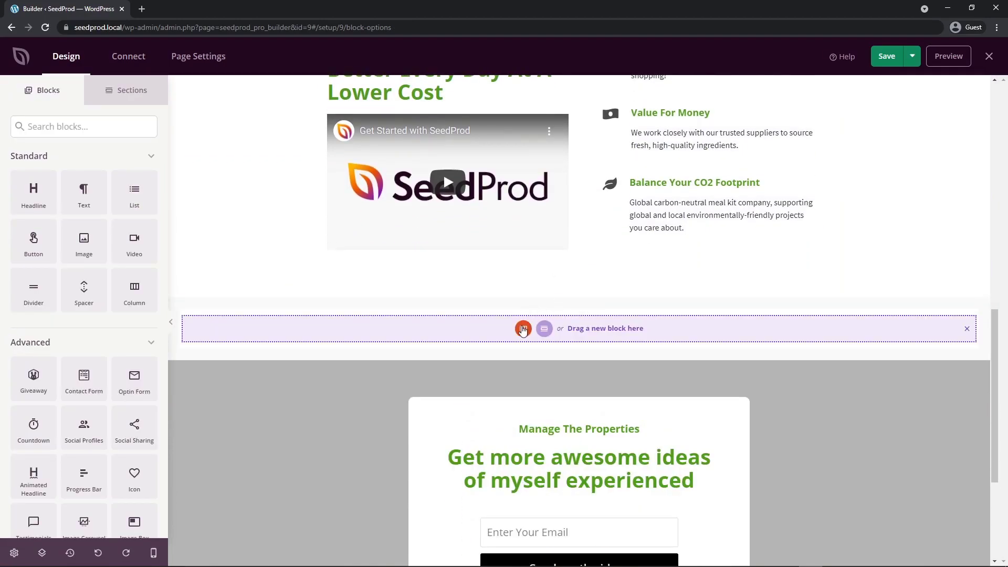
click(523, 329)
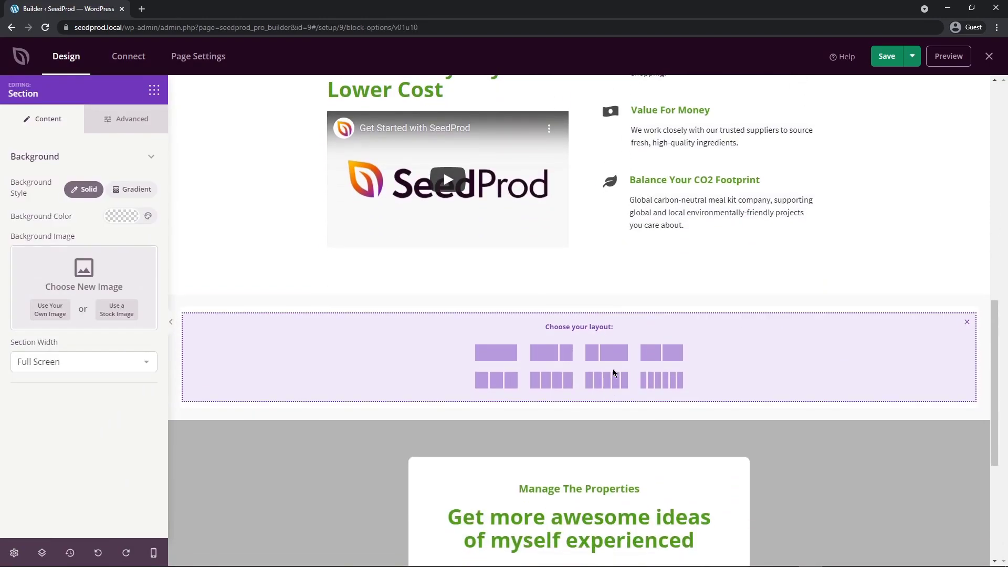
click(496, 361)
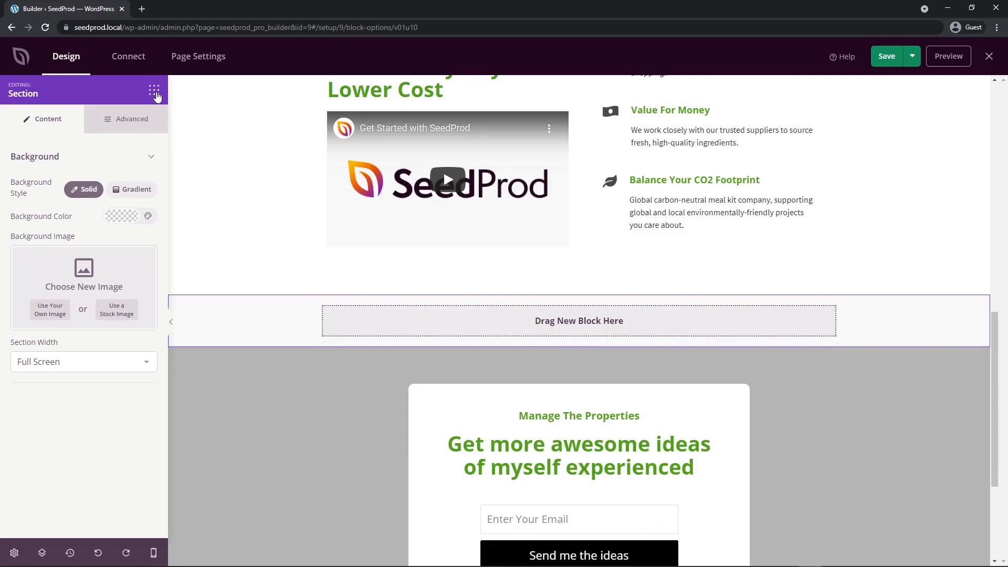
click(153, 90)
drag(32, 196, 572, 323)
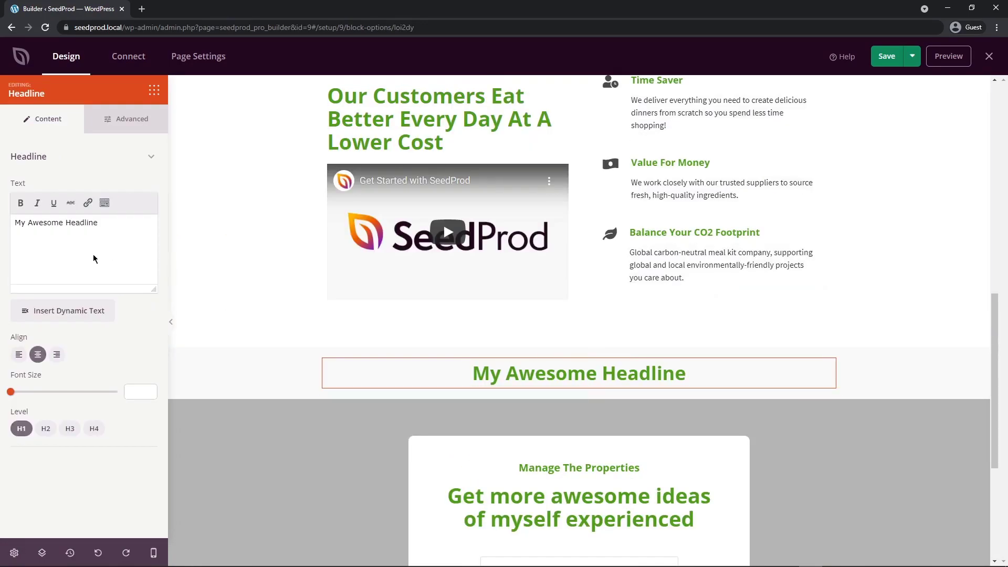
drag(102, 223, 4, 221)
text(Our customers eat better every day)
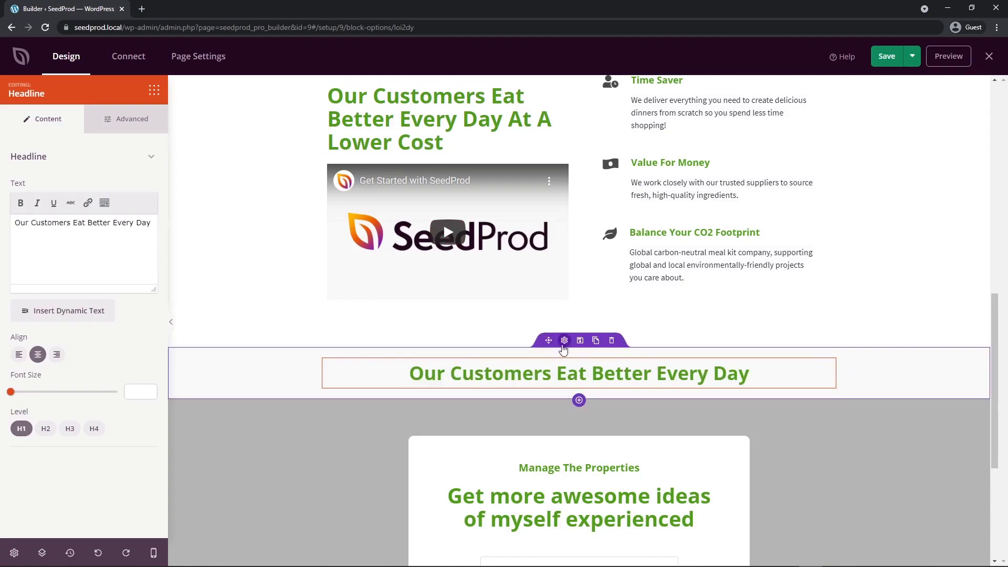
Give the new section a pale yellow background.
click(564, 341)
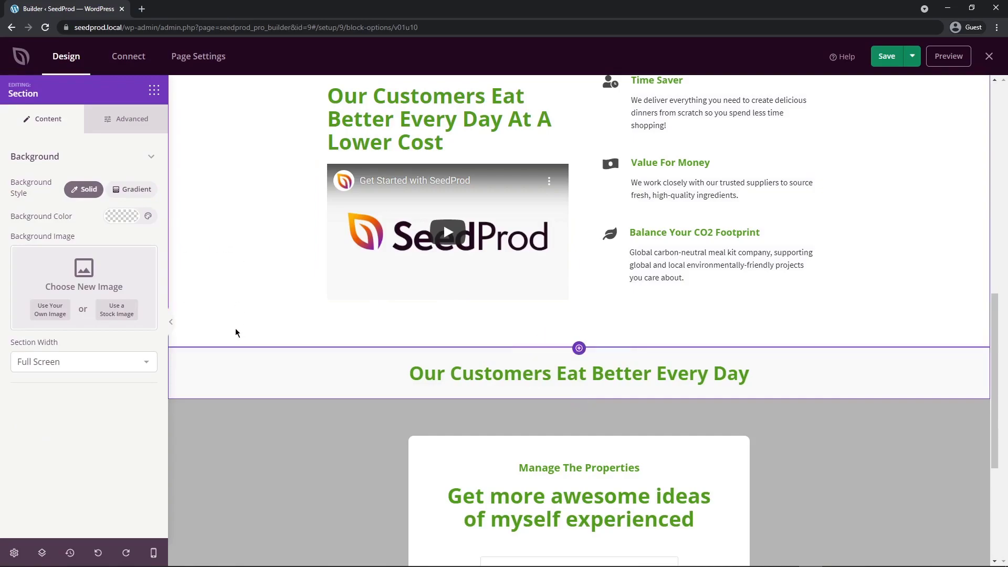
click(119, 216)
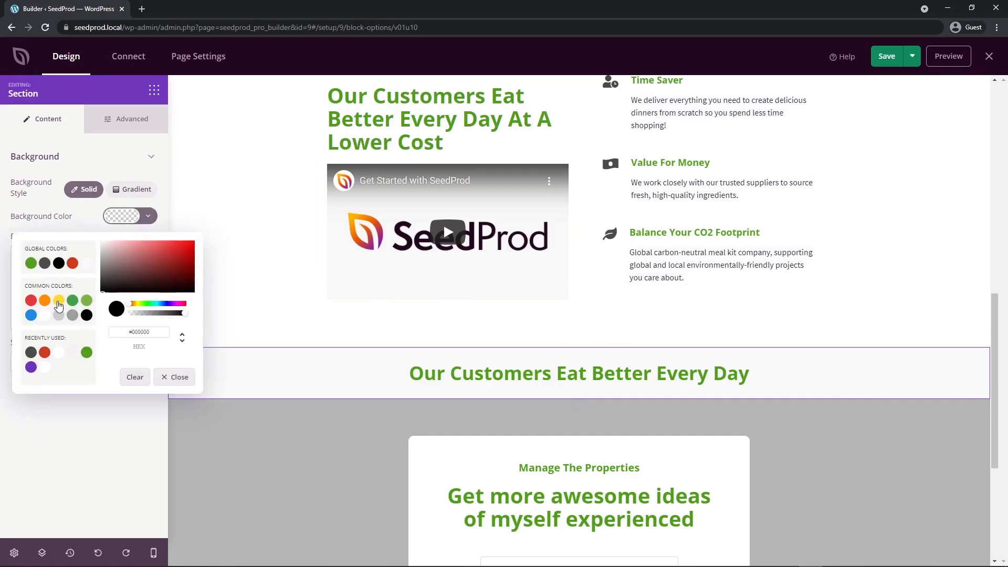
click(58, 302)
drag(106, 249, 110, 241)
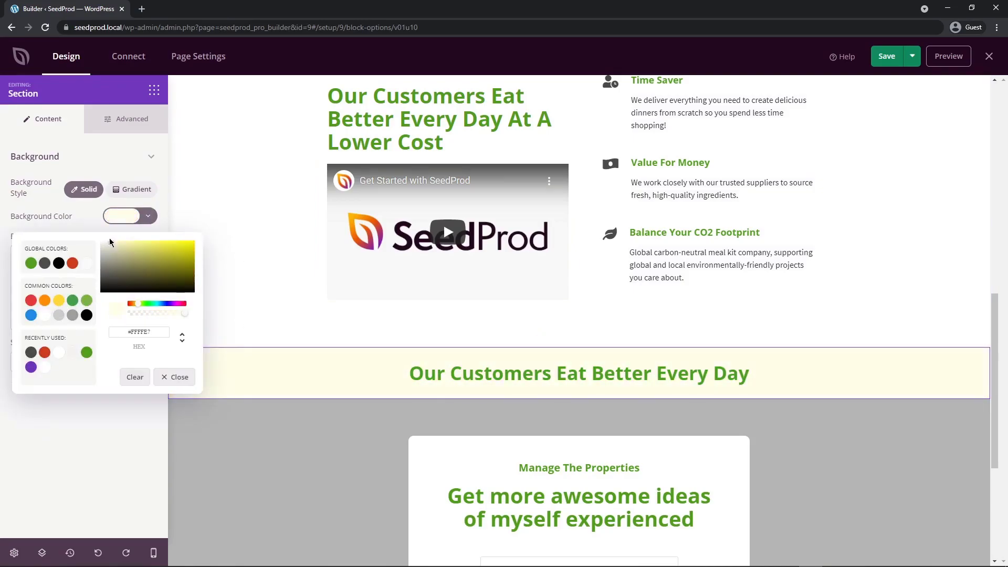
click(276, 290)
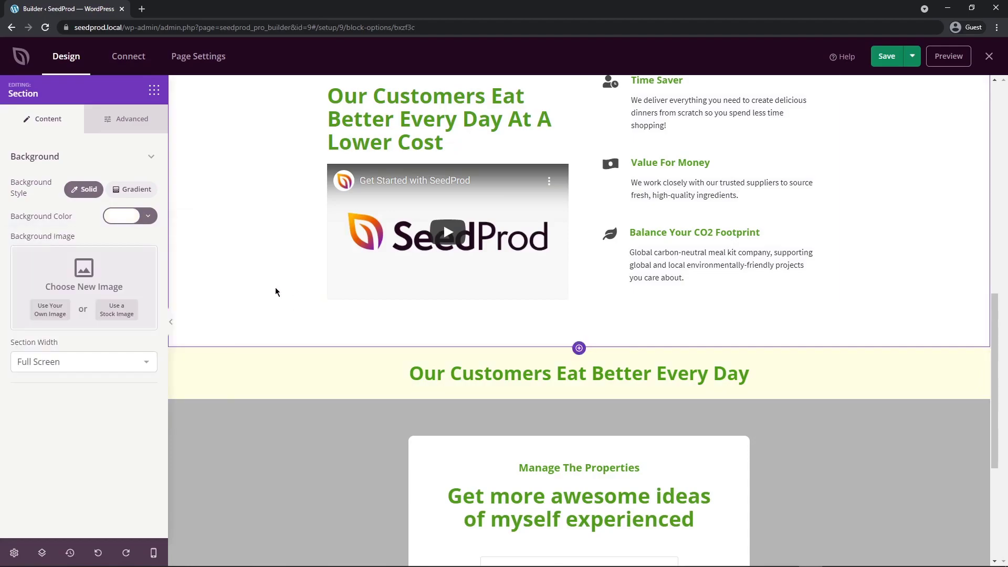
scroll(304, 294, down, 1)
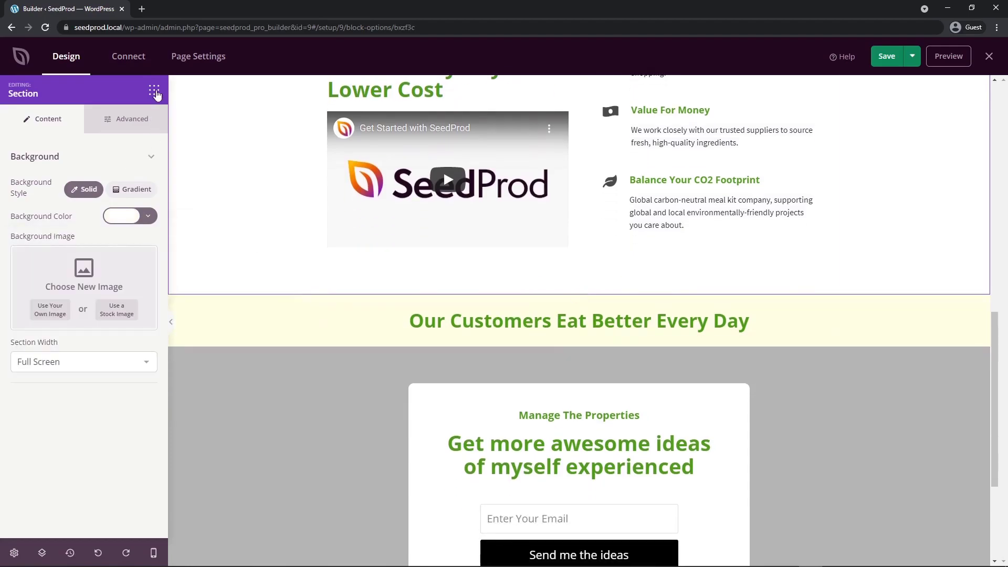
Add a centred text block reading 'Here are some reasons people give us top ratings and reviews!'.
click(154, 90)
drag(83, 192, 567, 349)
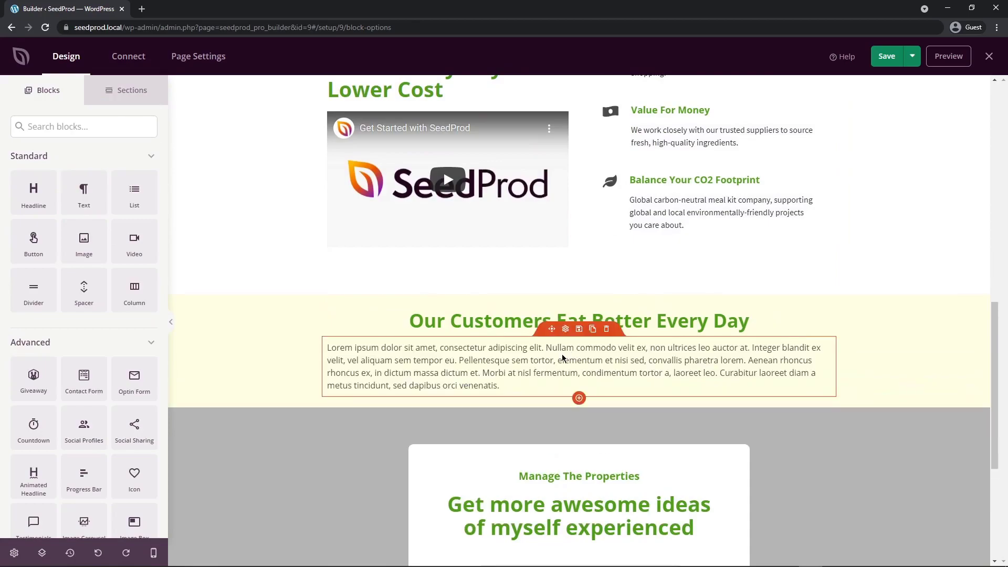
click(90, 254)
key(ctrl+a)
key(BackSpace)
text(H)
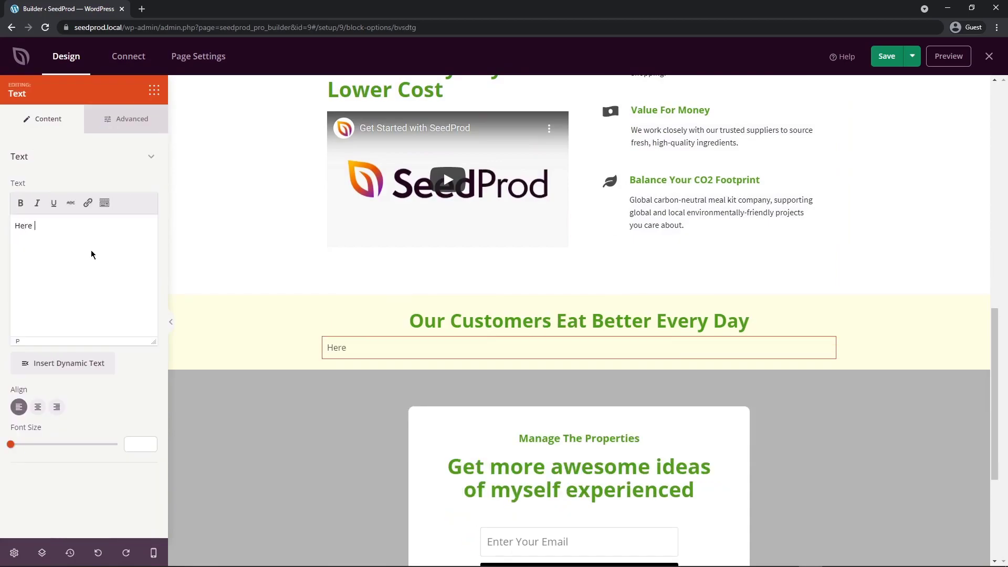
text(ere are some reasons people give us top ratings and reviews!)
click(38, 407)
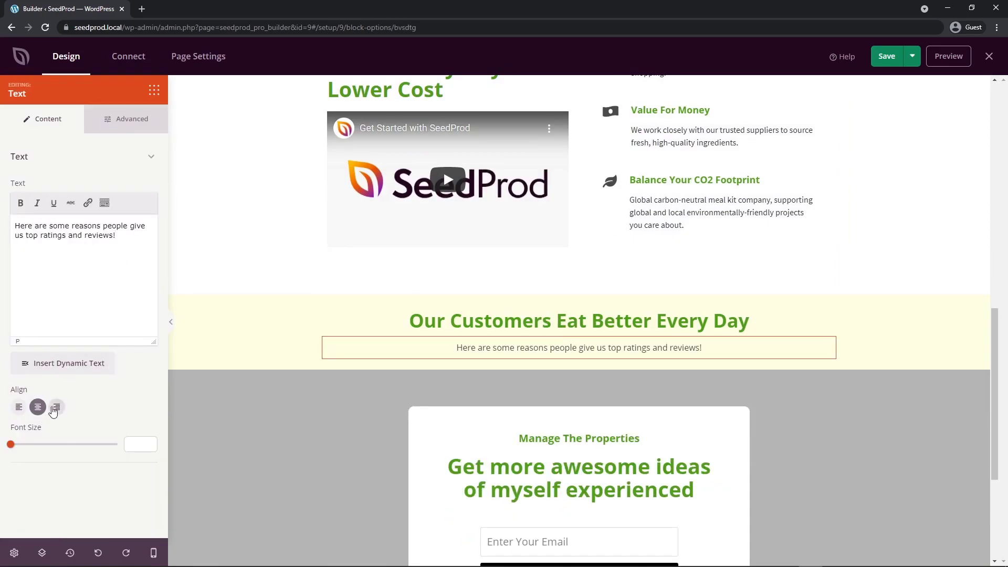
click(154, 90)
Add a Testimonials block, found by searching 'tes', under the reviews line and open its settings.
click(75, 127)
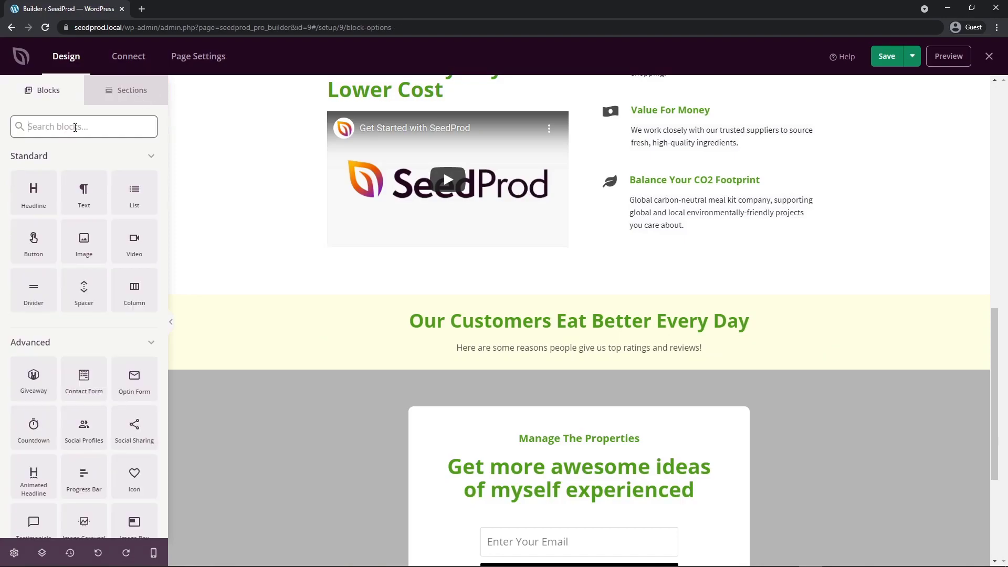
text(test)
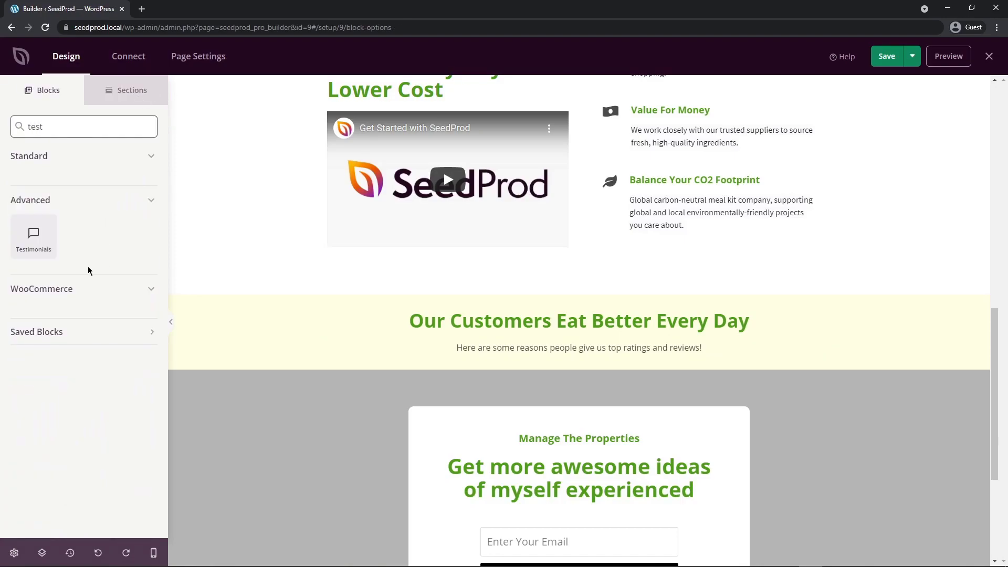
drag(34, 235, 564, 381)
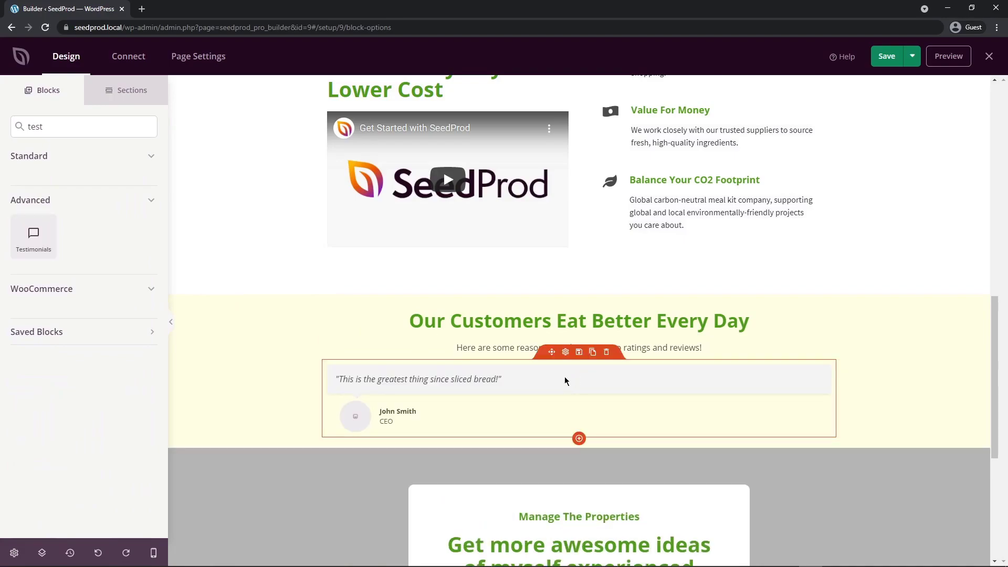
scroll(726, 397, down, 2)
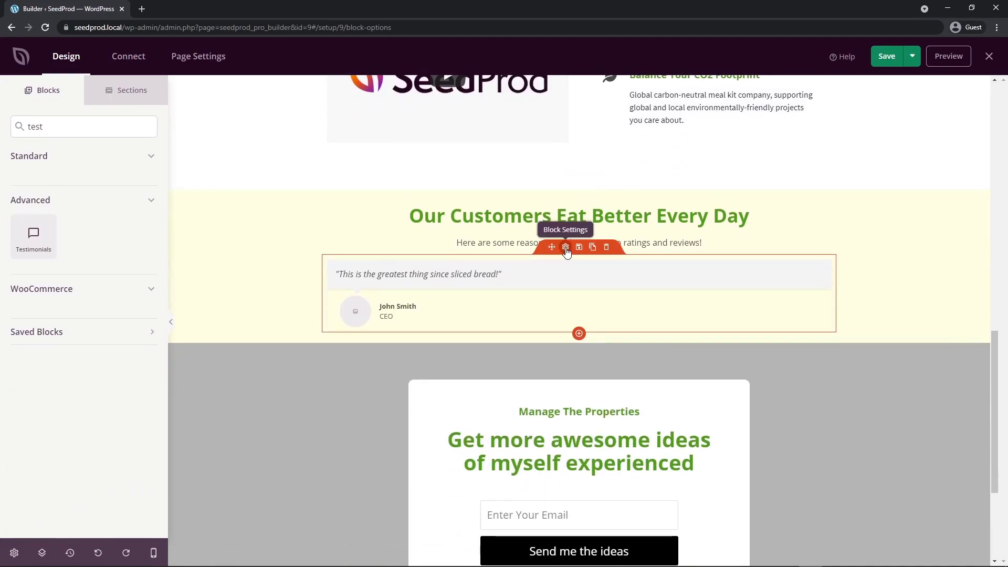
click(565, 247)
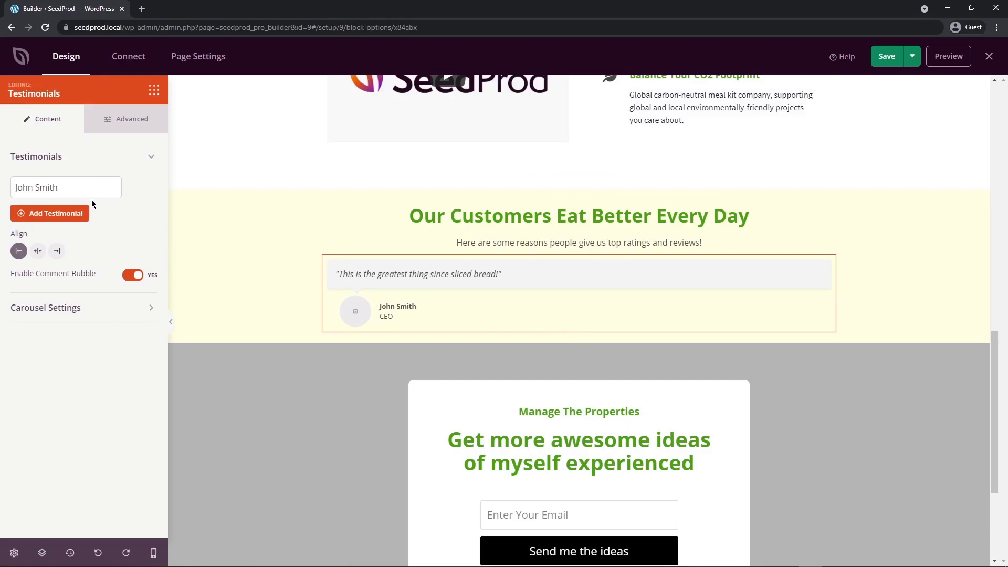
Centre the testimonial content and turn off its comment bubble.
click(62, 187)
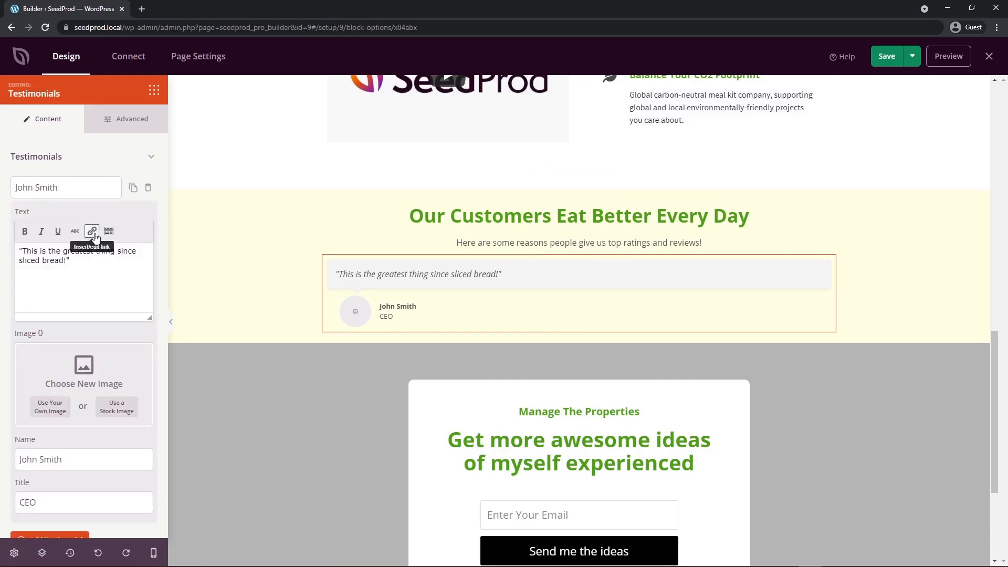
scroll(78, 257, down, 3)
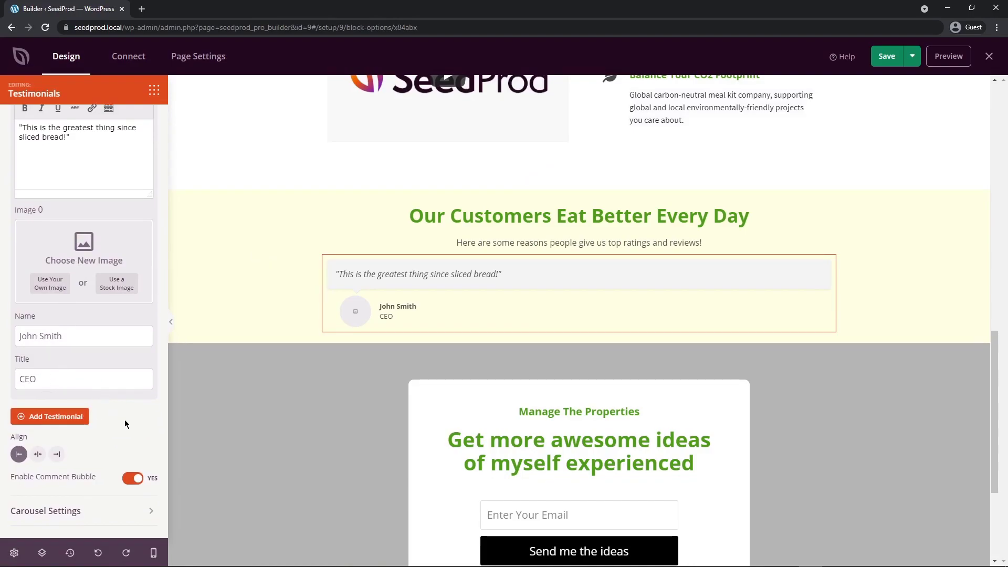
scroll(124, 420, up, 2)
scroll(119, 419, up, 1)
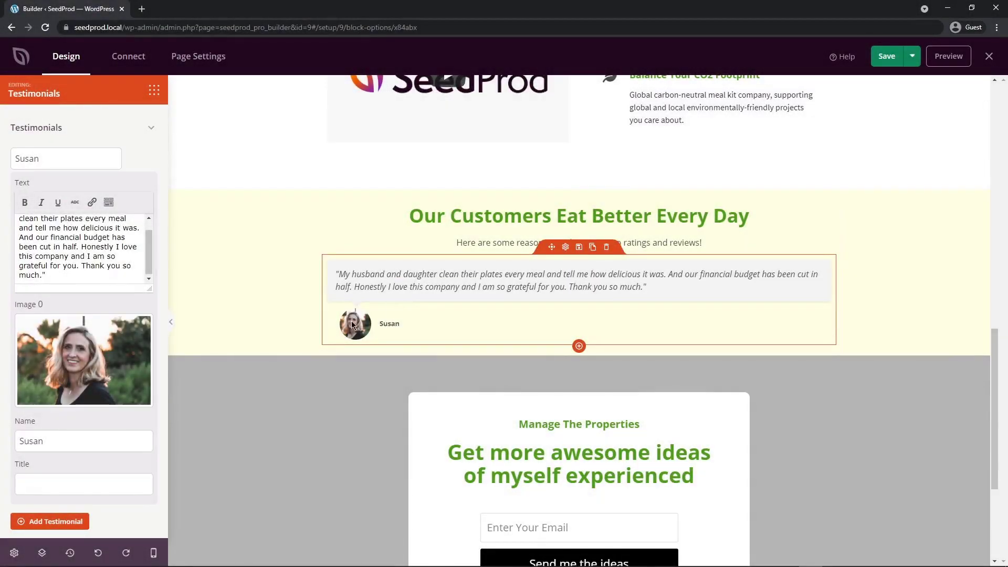
mouse_move(112, 368)
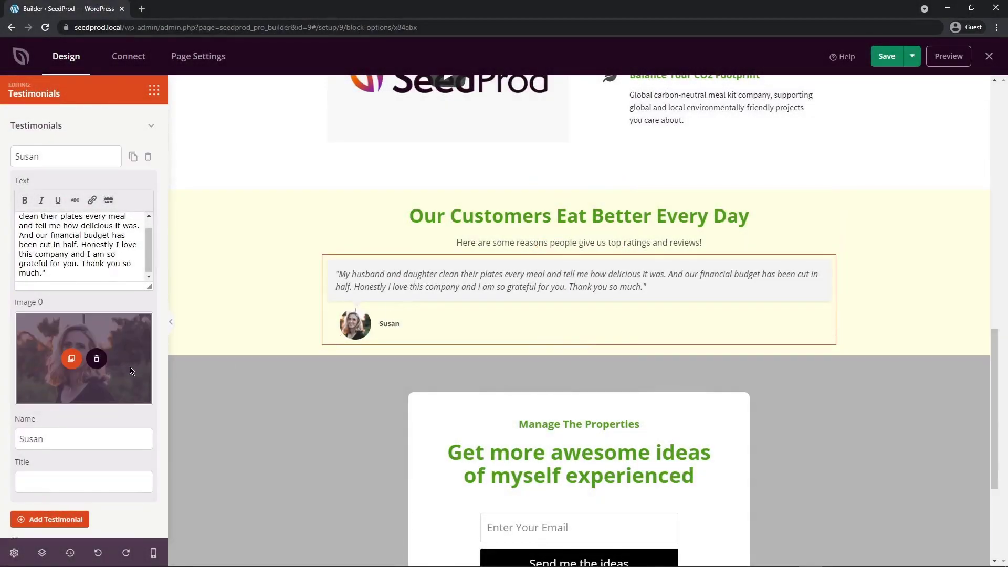
scroll(133, 360, down, 2)
scroll(129, 355, up, 3)
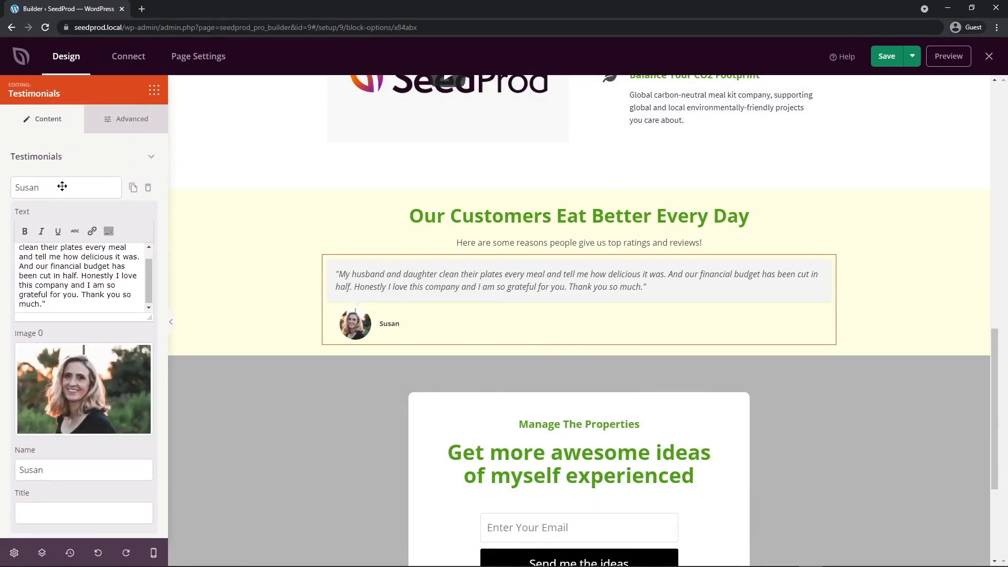
click(62, 186)
click(37, 251)
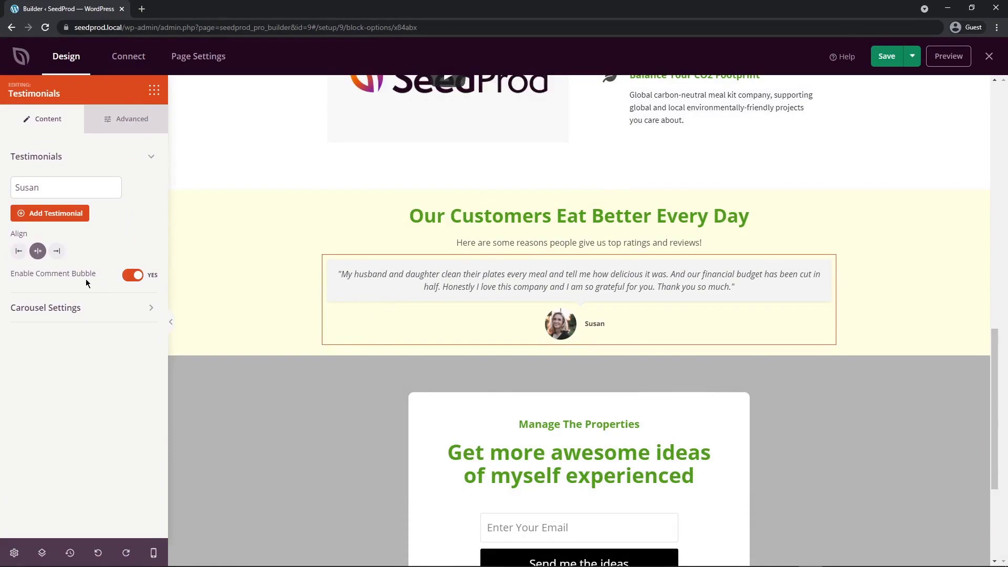
click(131, 276)
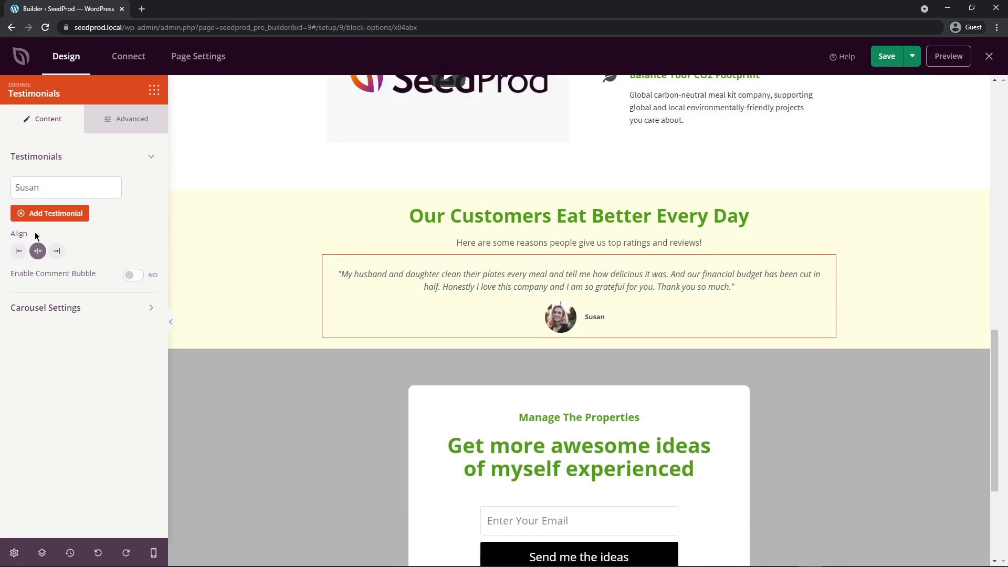
Add a second testimonial, then save the page and open its preview.
click(33, 307)
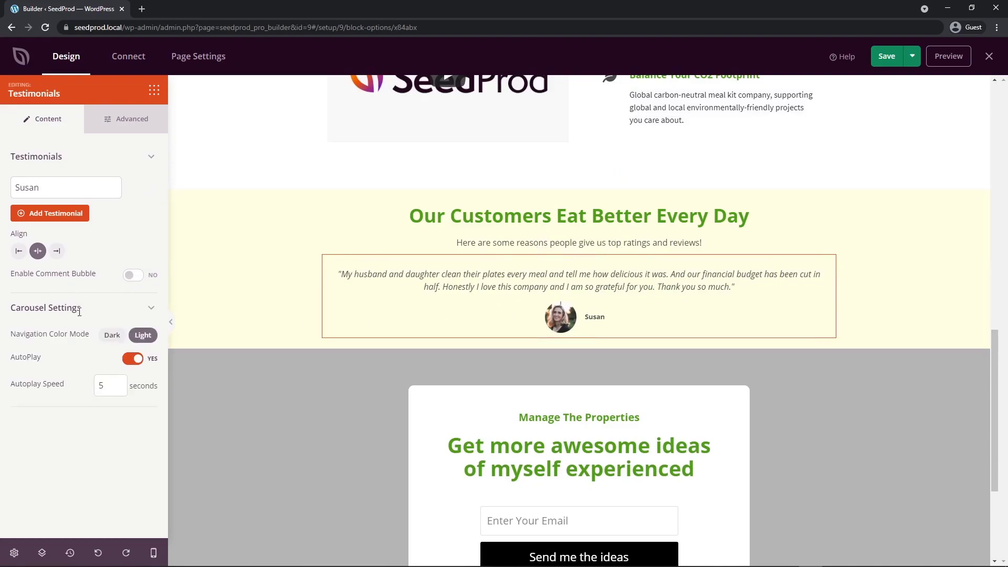
click(148, 311)
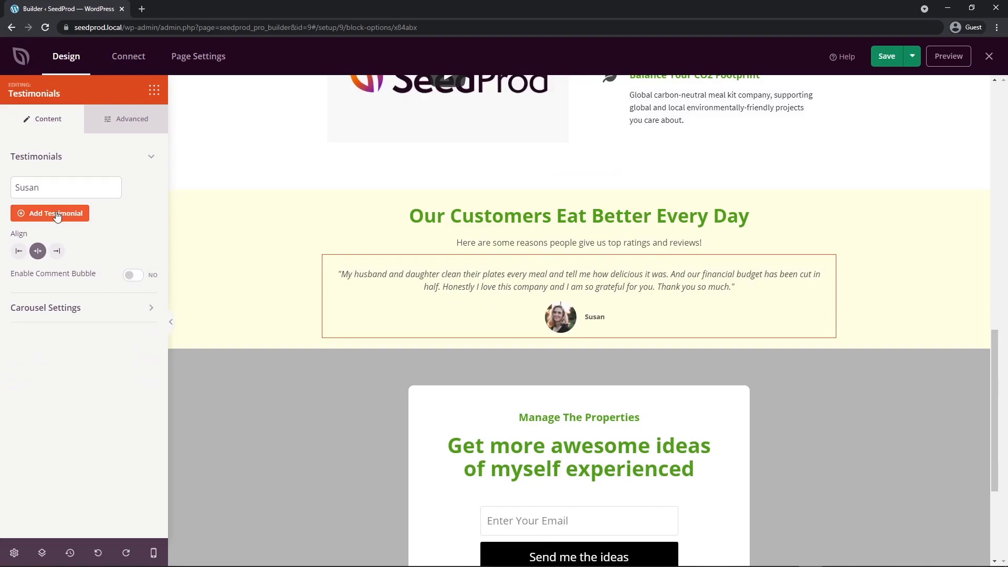
click(57, 216)
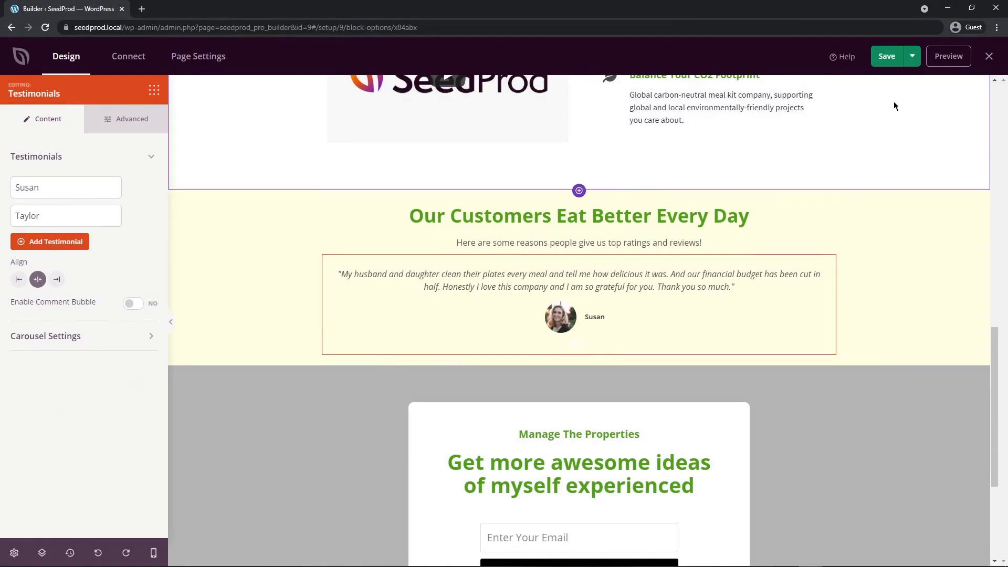
click(887, 58)
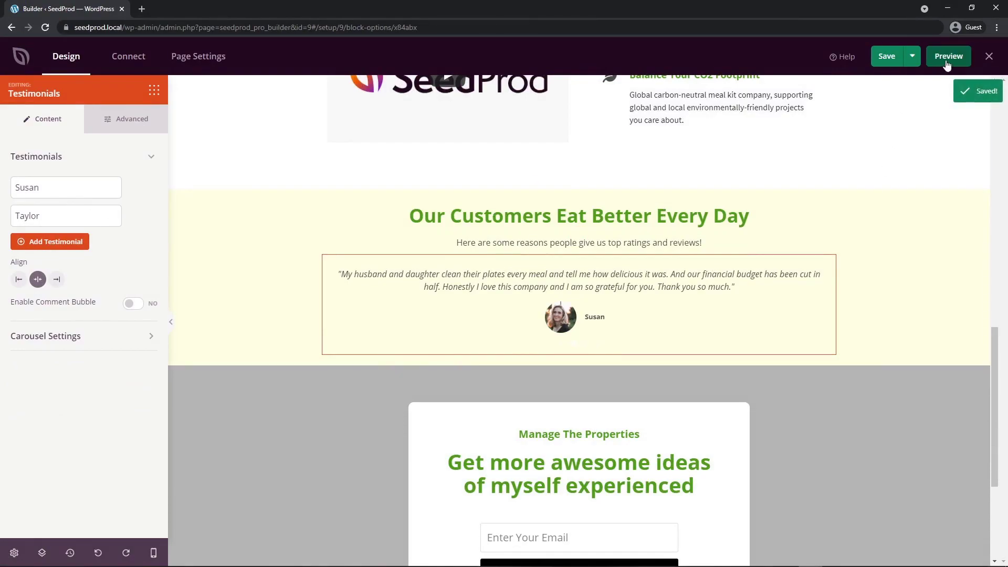
click(945, 58)
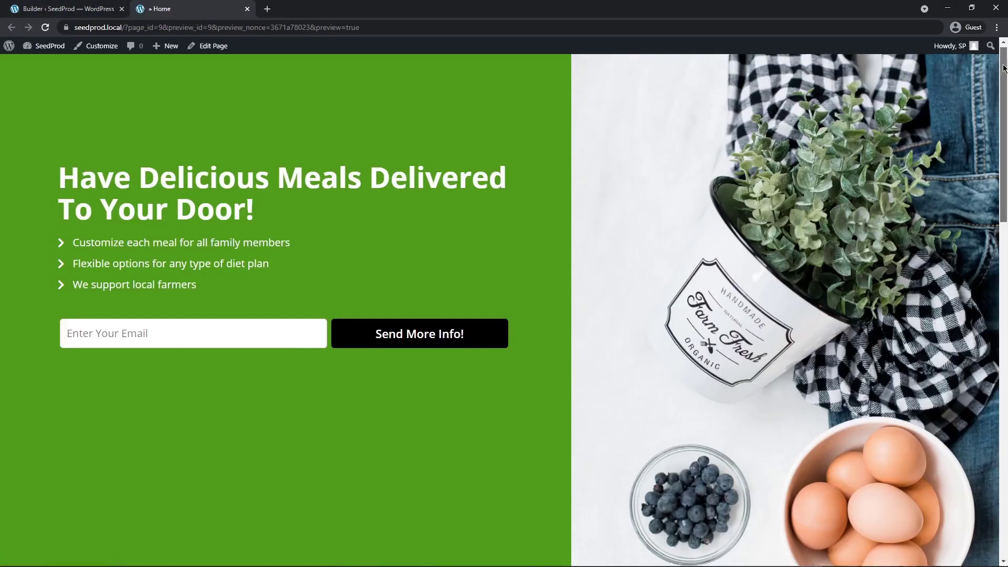
Scroll the preview down to the testimonial carousel.
drag(1000, 71, 978, 339)
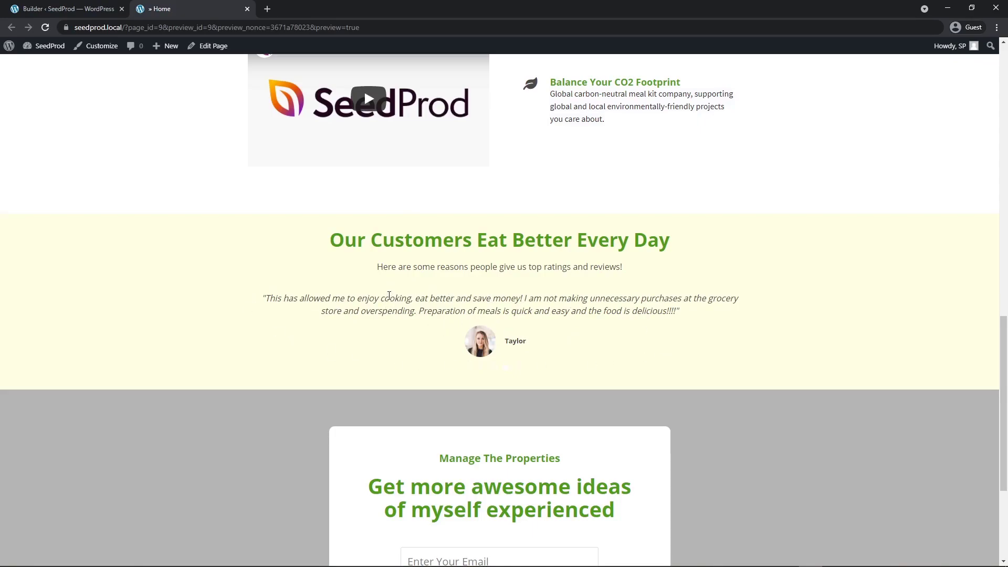
Set the testimonial quote text to font size 21 and colour black (#000000).
key(ctrl+w)
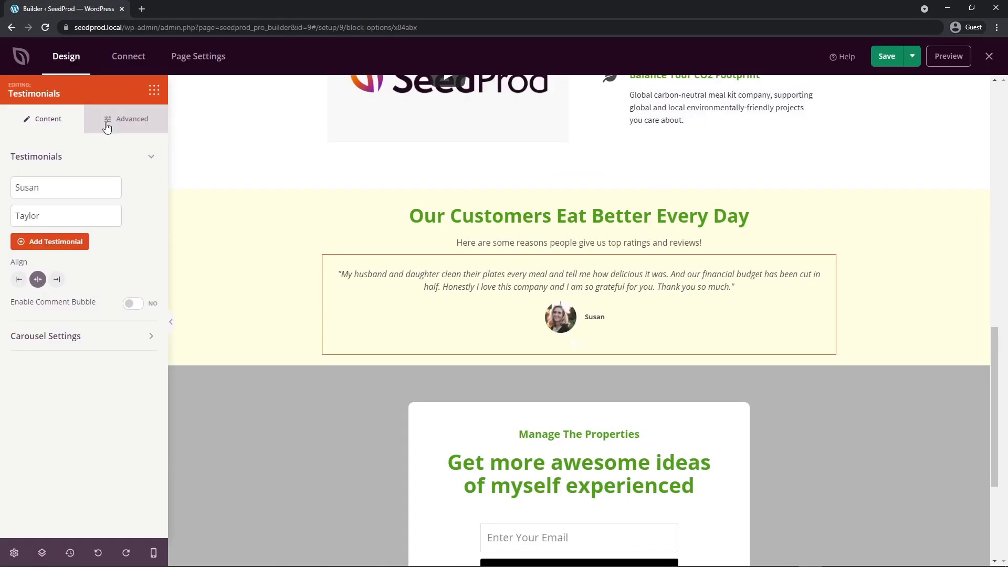
click(126, 118)
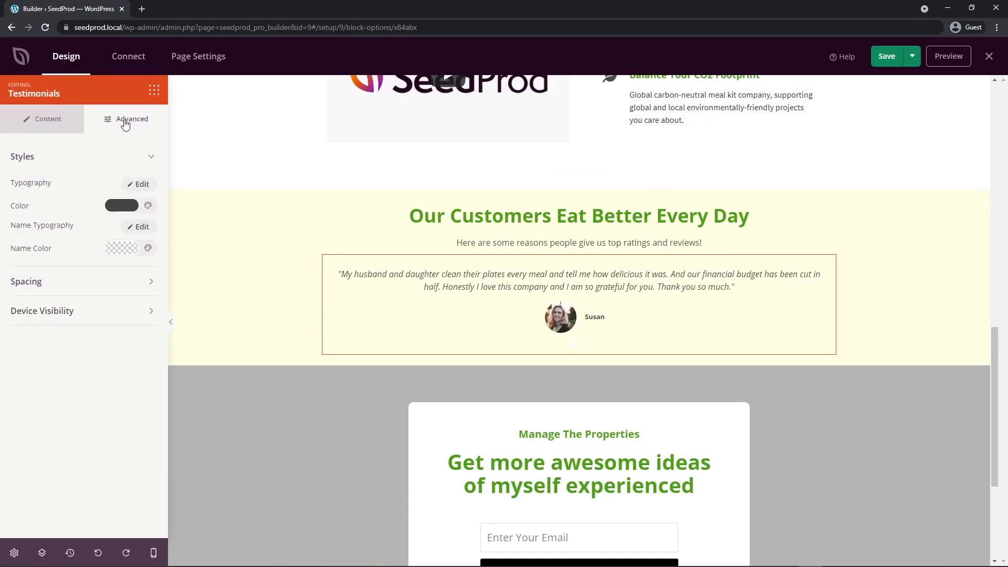
click(138, 184)
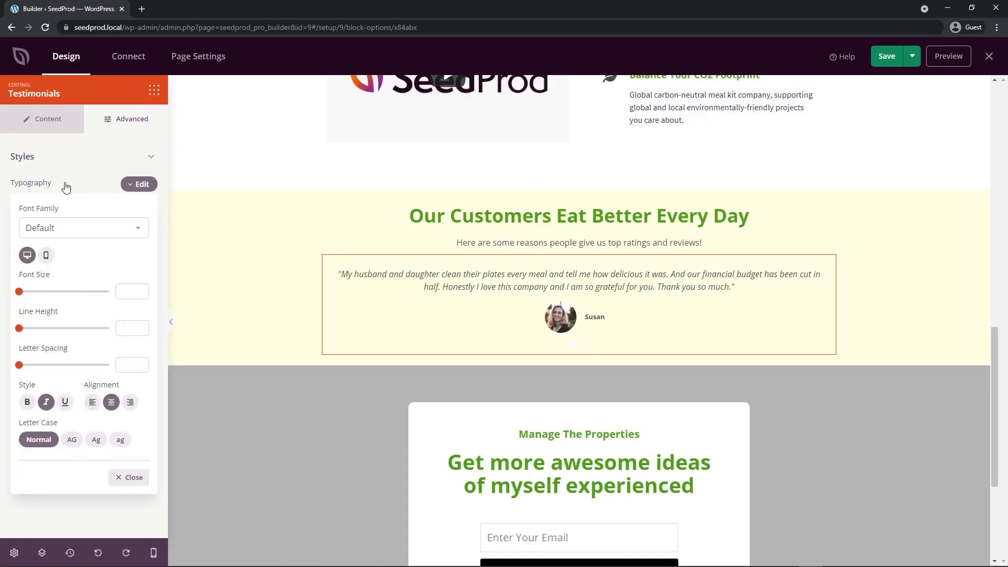
drag(20, 291, 35, 295)
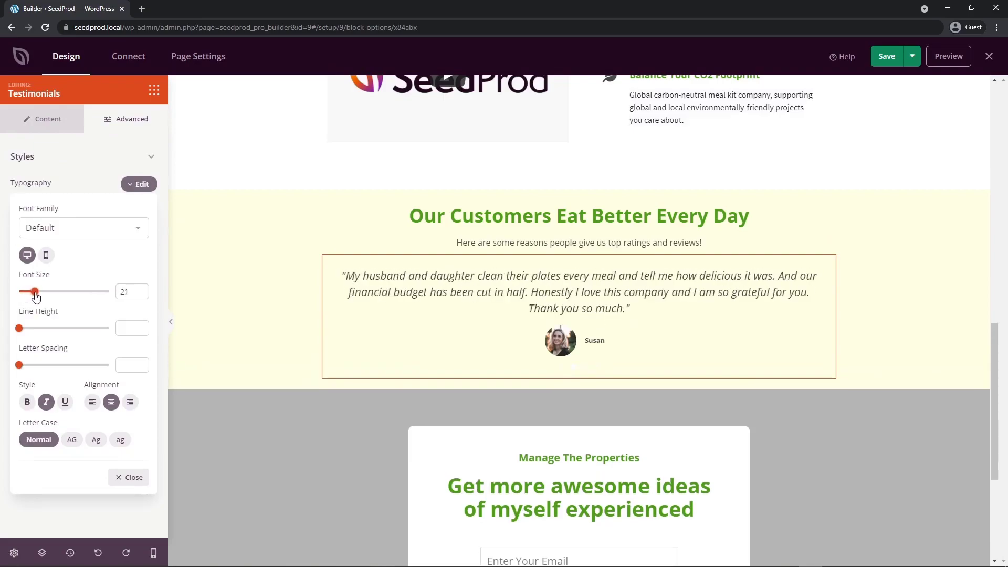
click(129, 477)
click(110, 208)
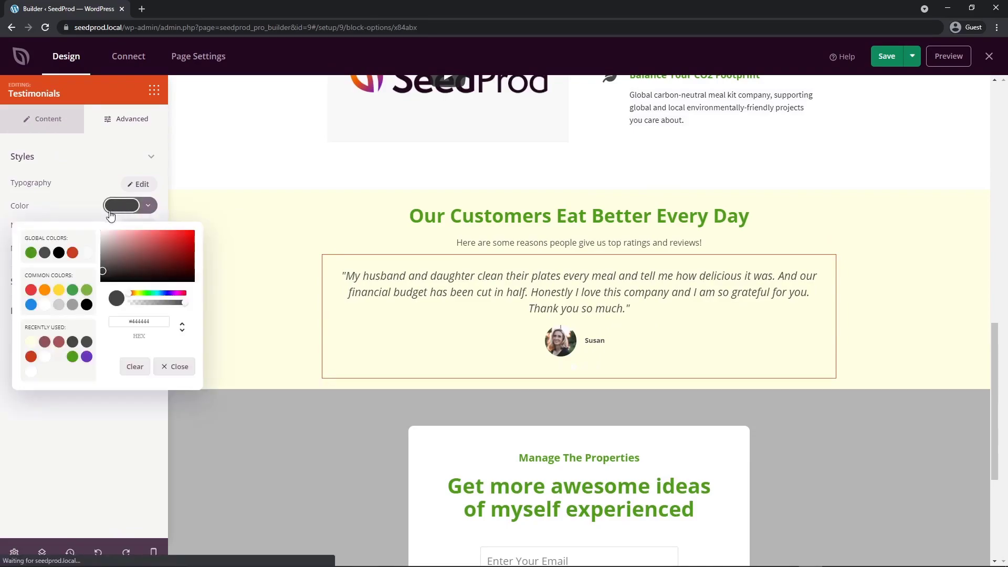
click(58, 253)
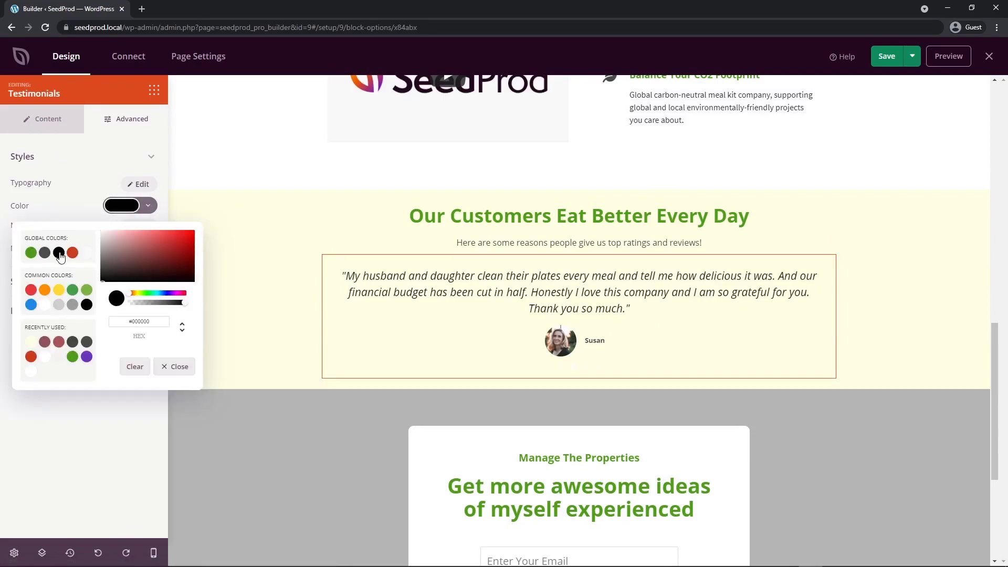
click(95, 405)
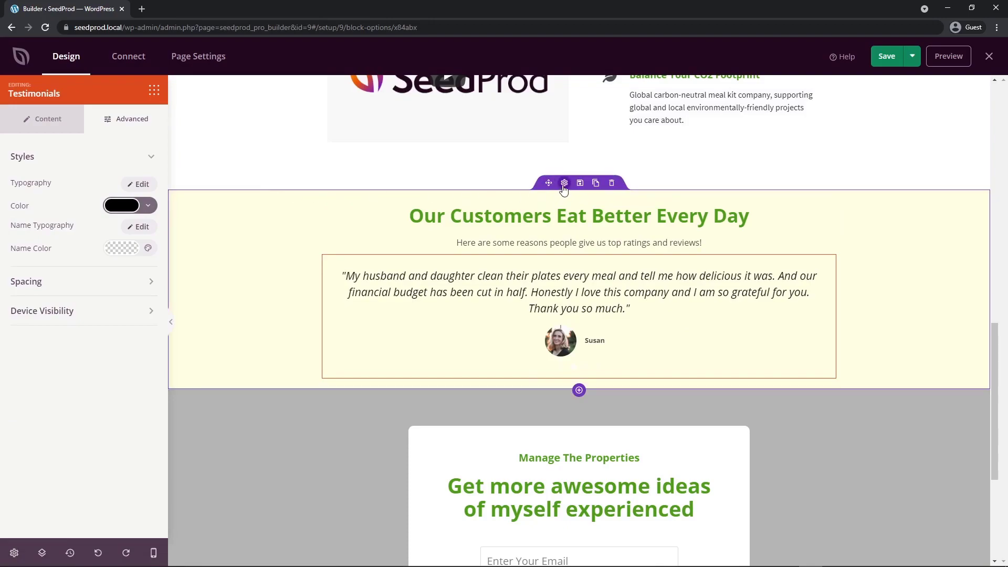
Give the testimonials section padding of 50 top and bottom, 0 left and right.
click(563, 187)
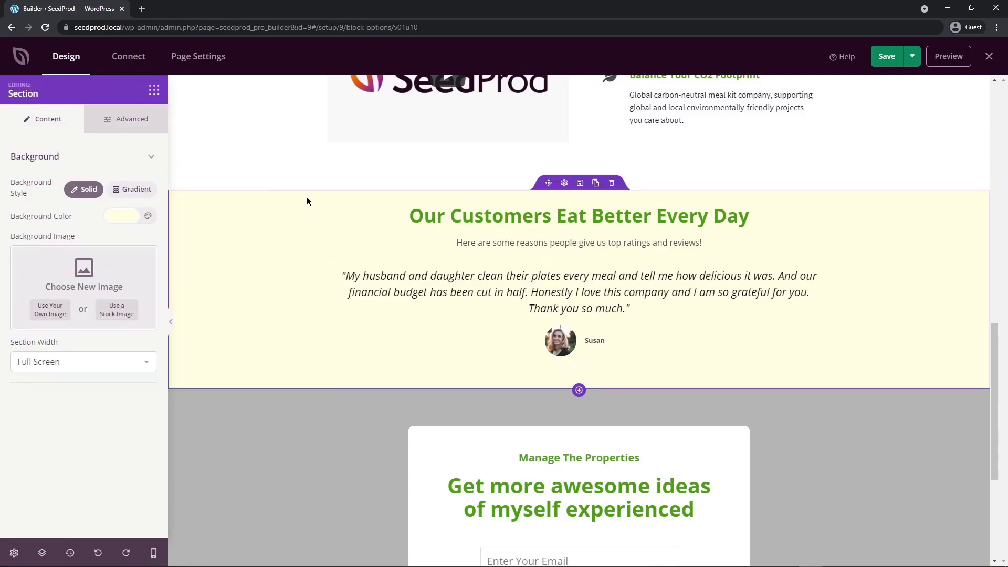
click(124, 127)
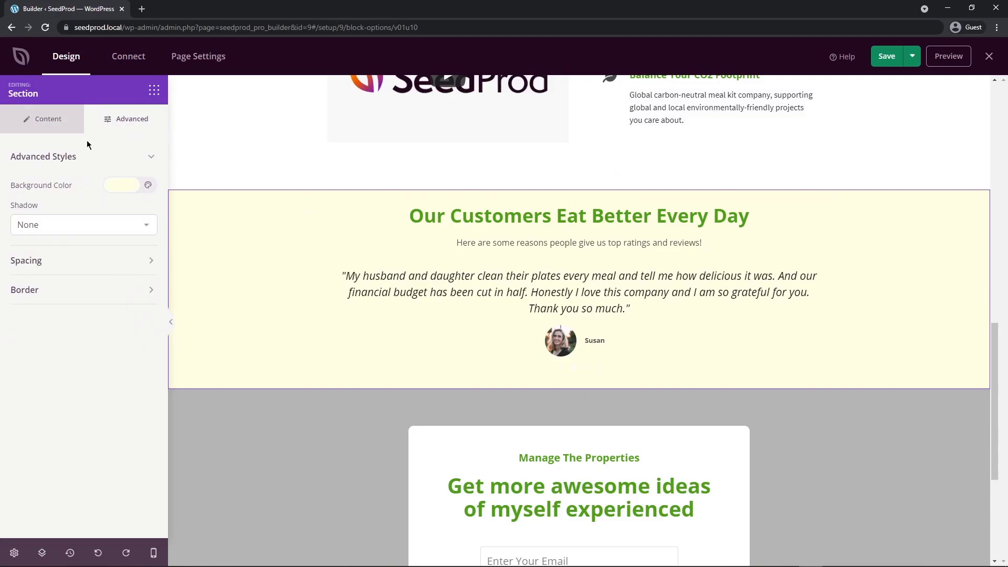
click(42, 260)
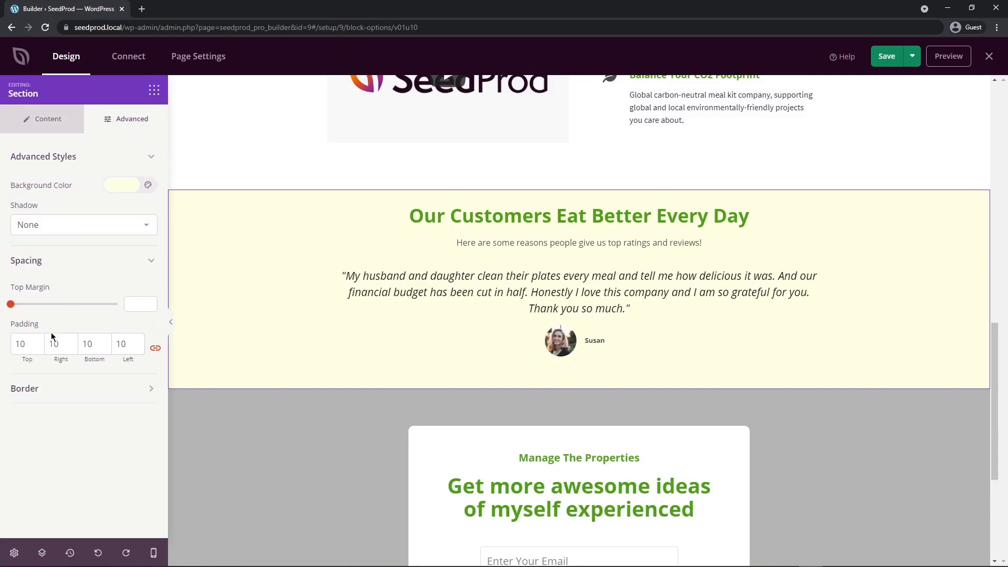
click(17, 344)
key(BackSpace)
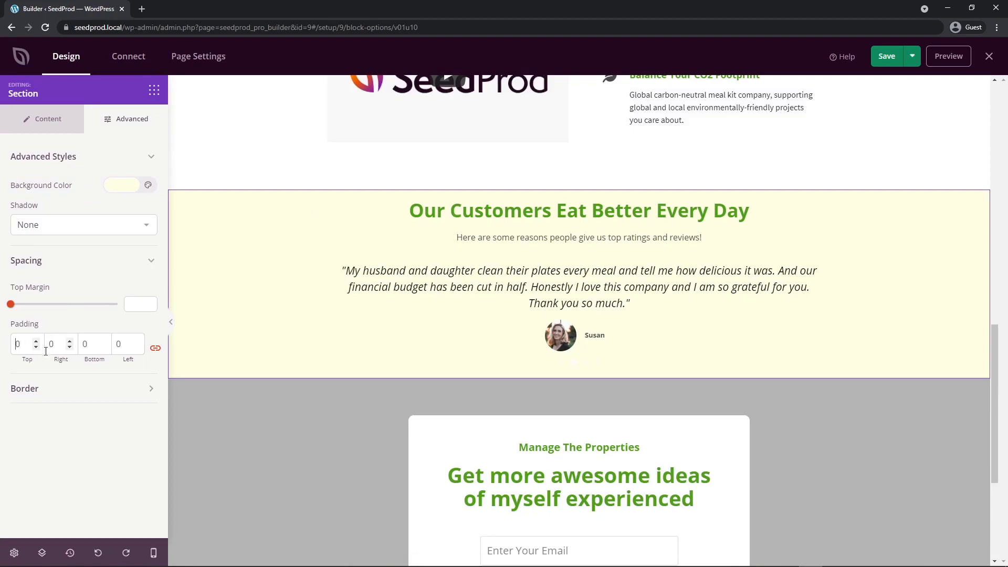
click(155, 348)
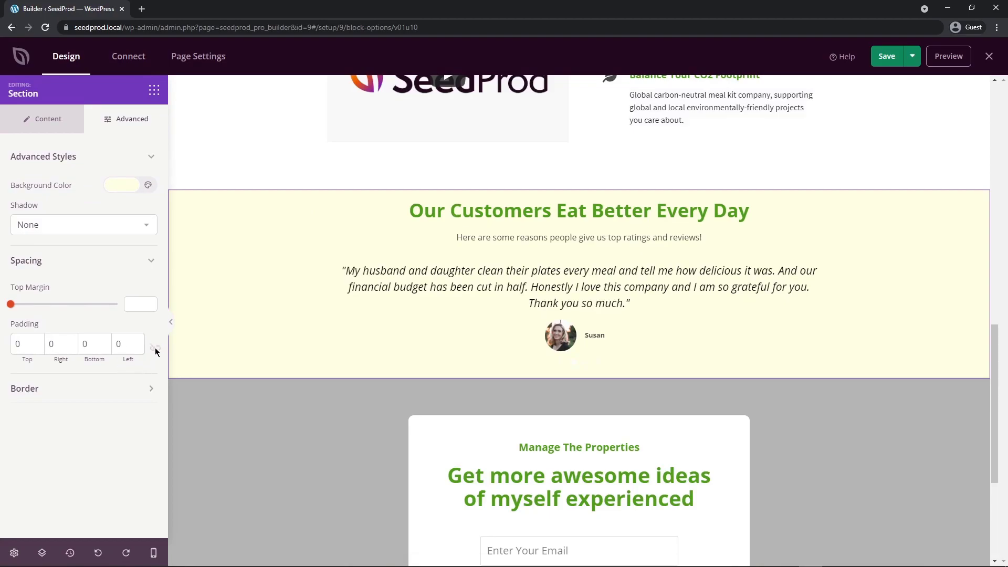
double_click(16, 344)
text(50)
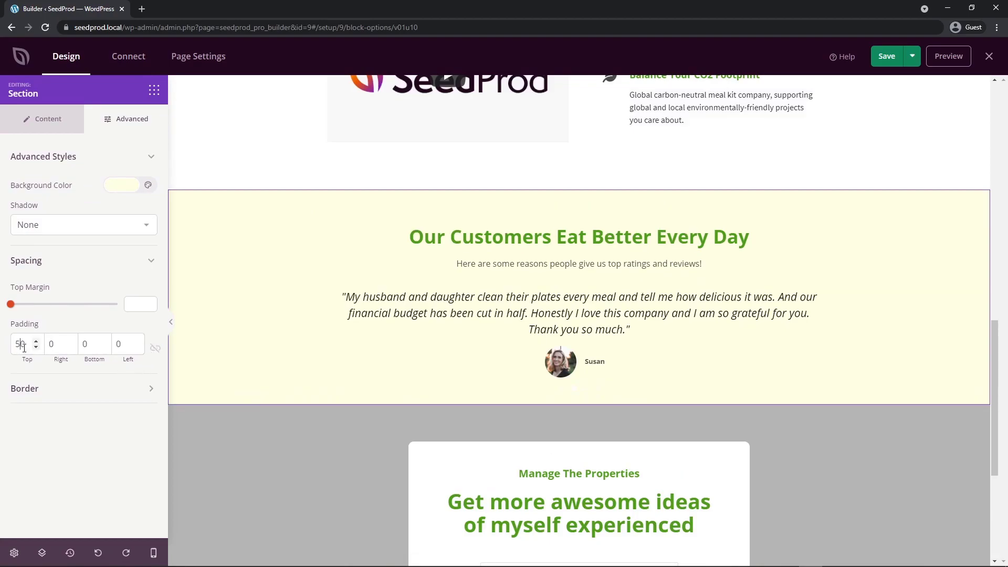
double_click(84, 344)
text(50)
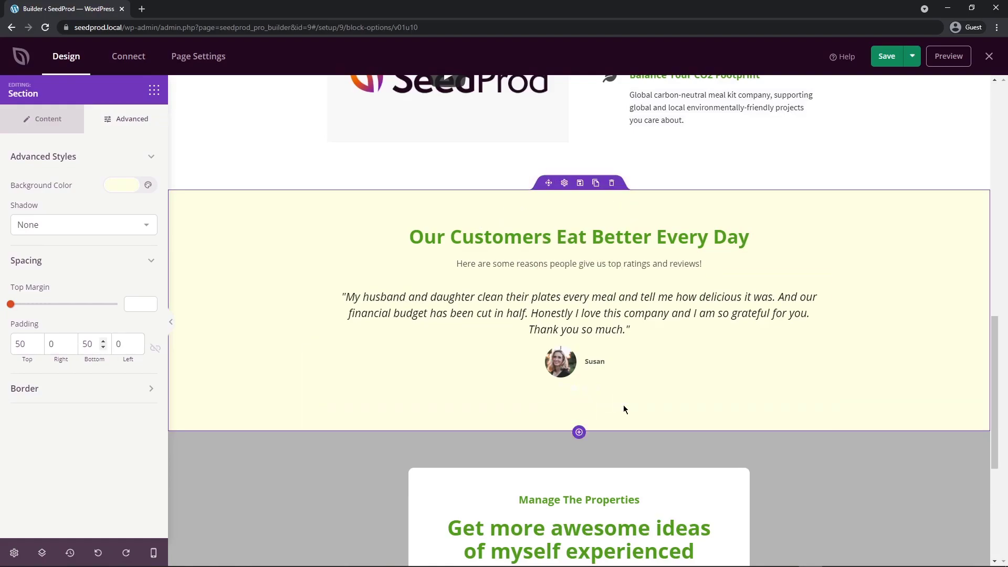
scroll(720, 417, down, 4)
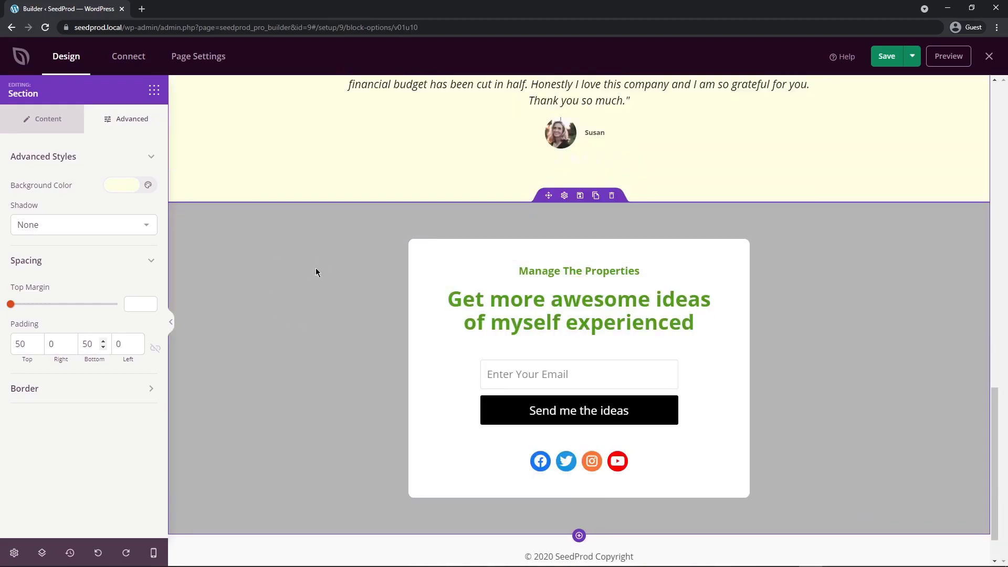
Delete the signup section, the copyright text block and its emptied row.
click(611, 196)
click(490, 309)
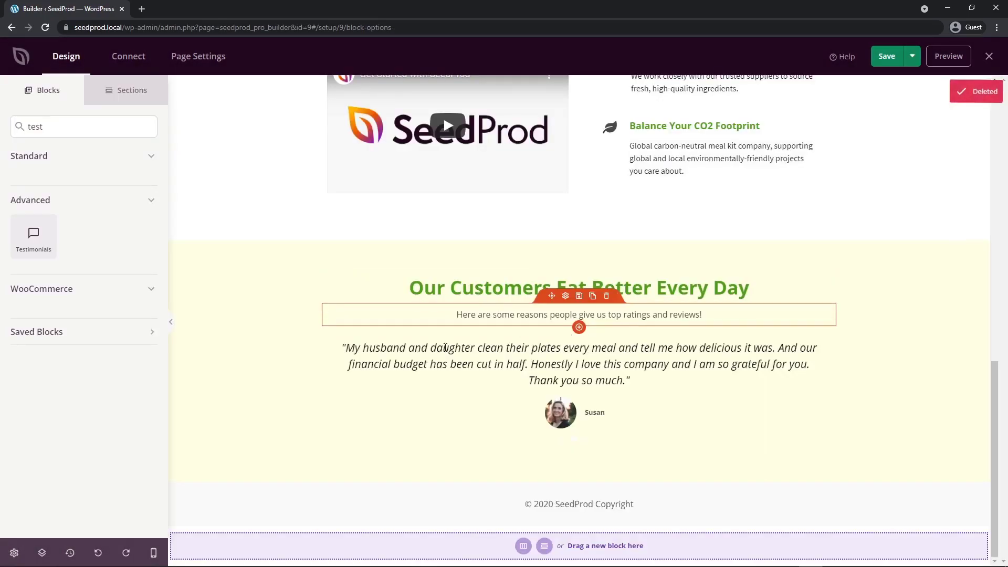
click(606, 485)
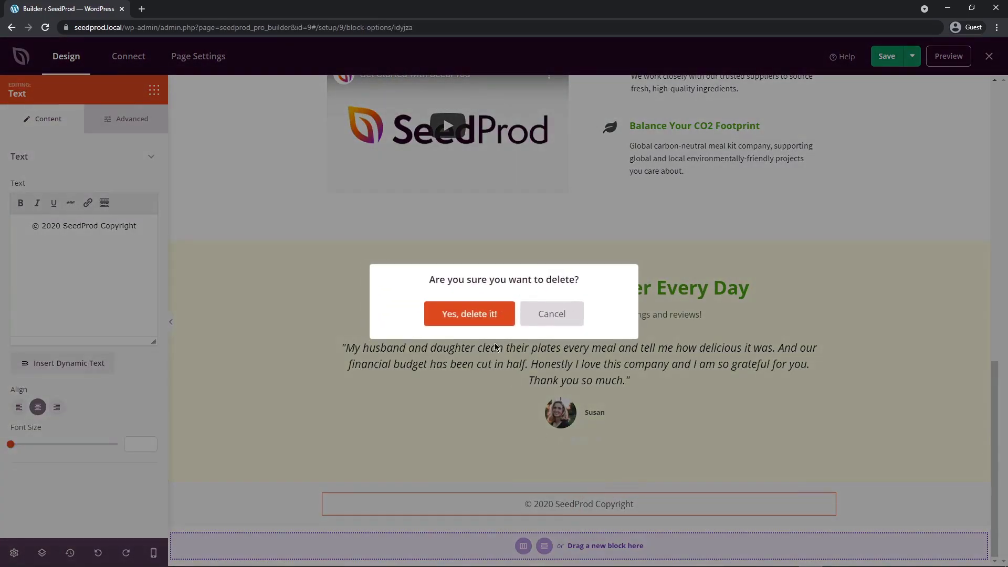
click(467, 313)
click(599, 480)
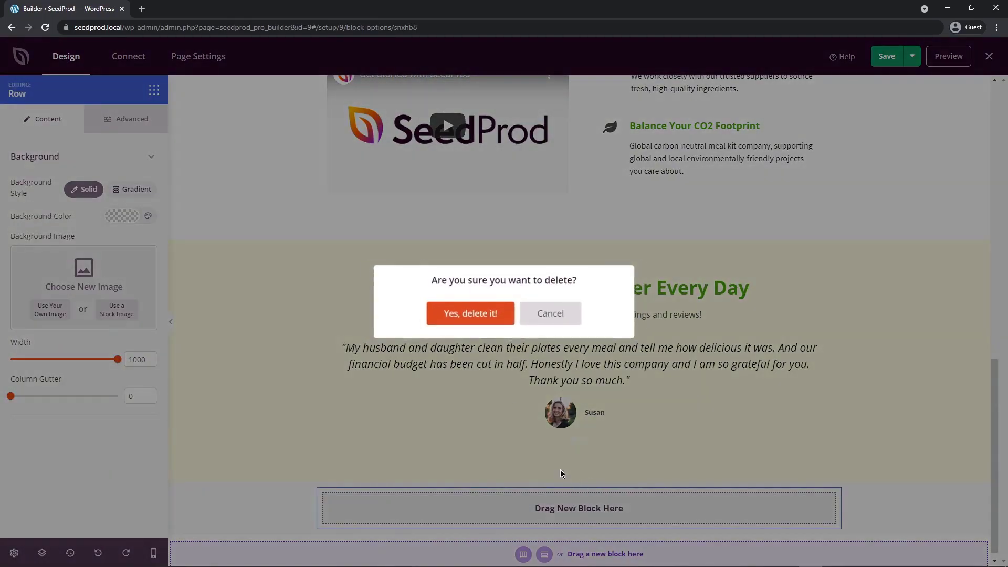
click(468, 313)
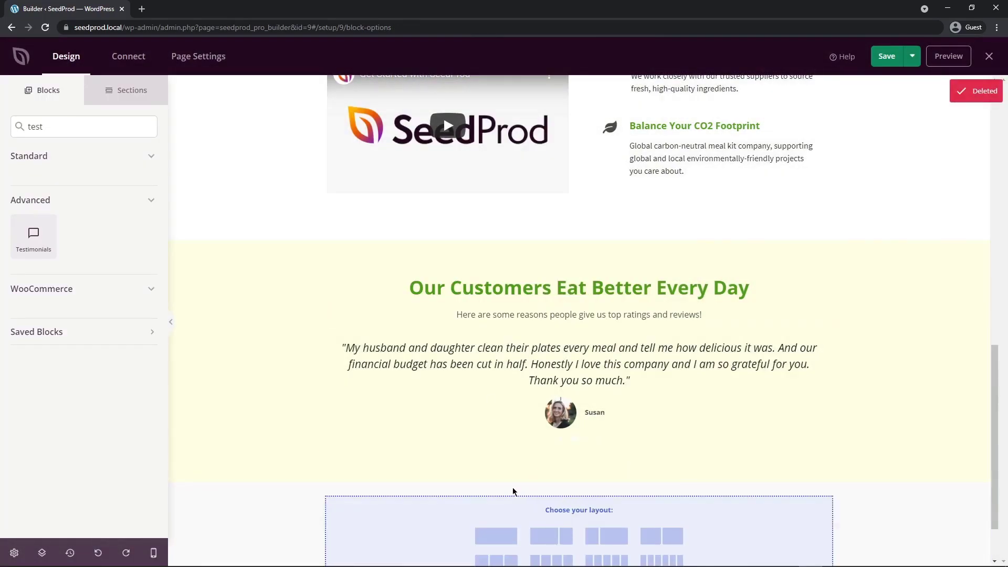
Remove the empty footer section and add a single-column section at the page bottom.
click(610, 482)
click(468, 313)
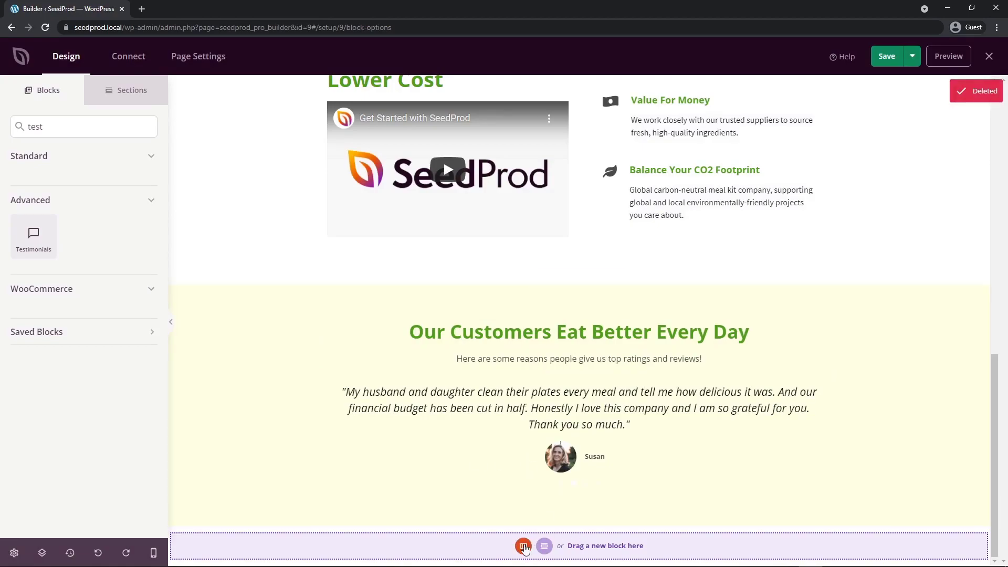
click(523, 548)
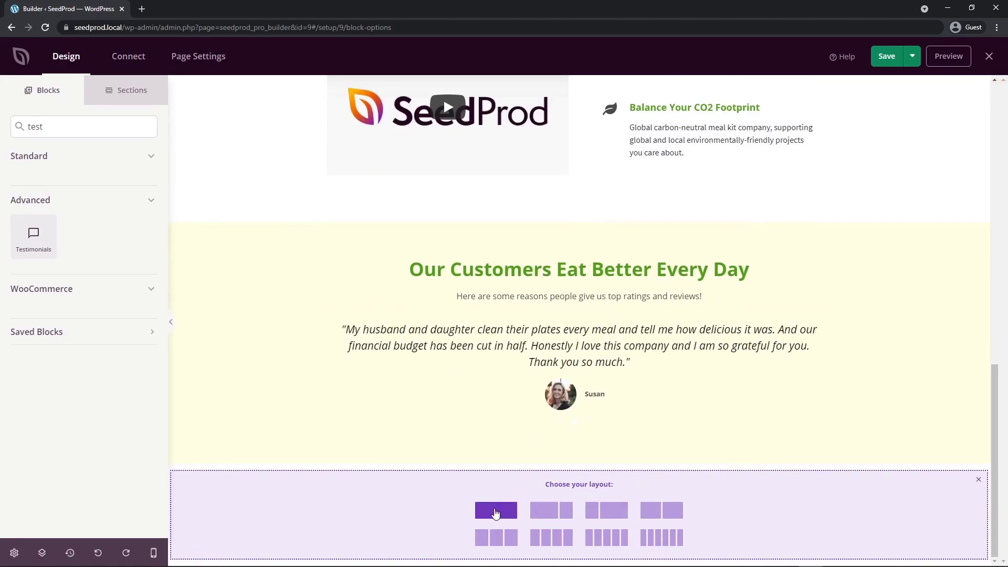
click(495, 513)
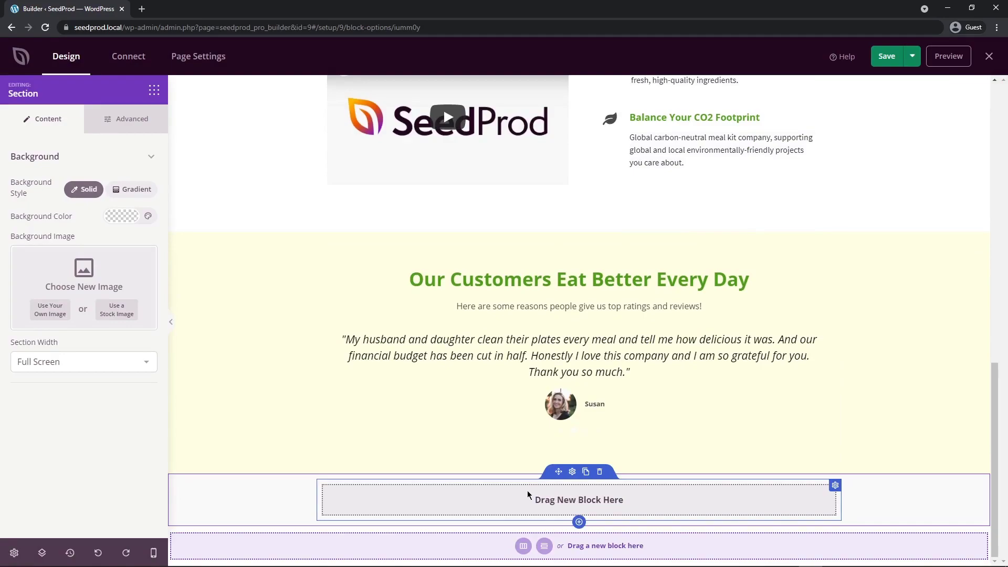
Clear the block search and place a 'Get Started' headline in the new section.
click(153, 91)
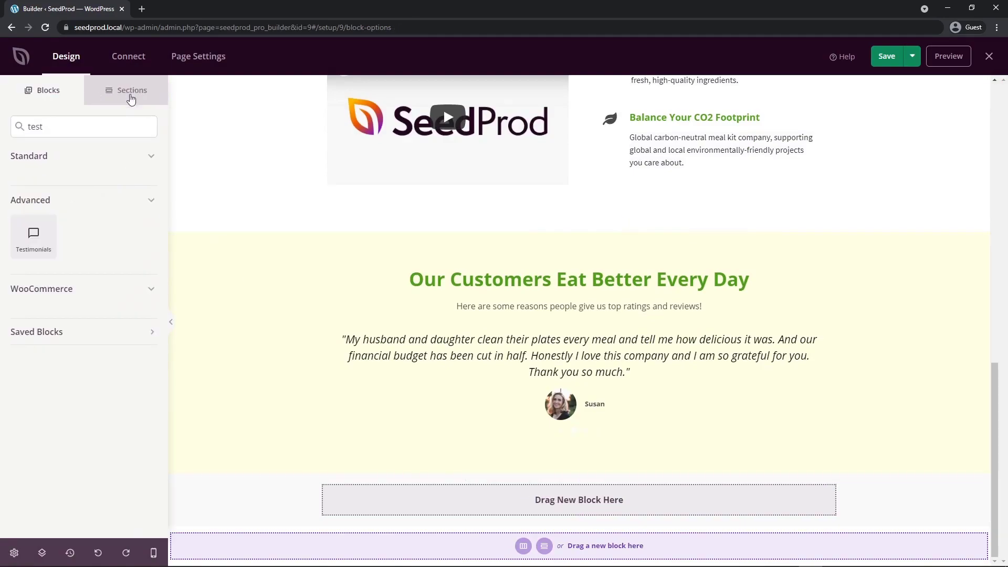
drag(53, 126, 21, 127)
key(BackSpace)
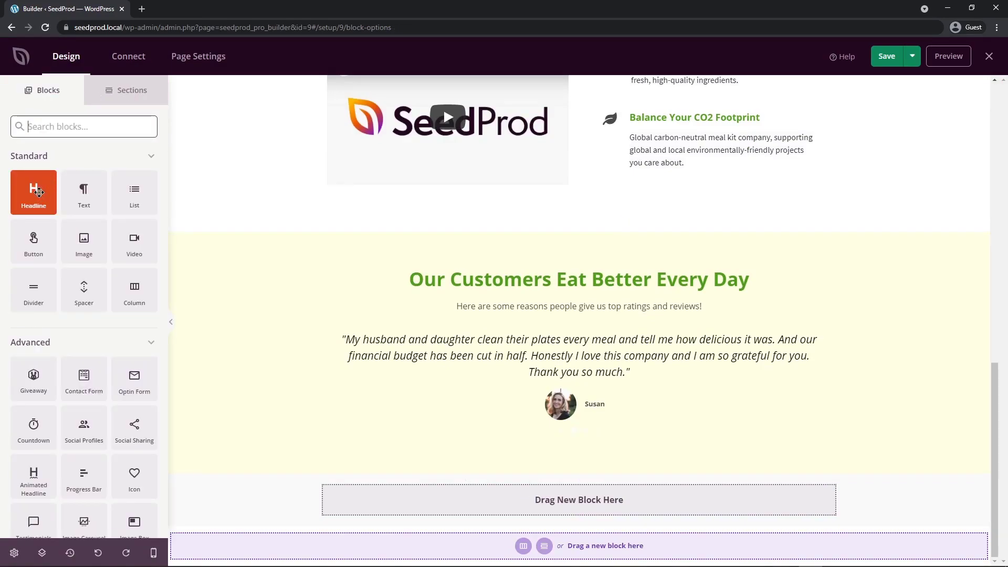
drag(34, 192, 585, 505)
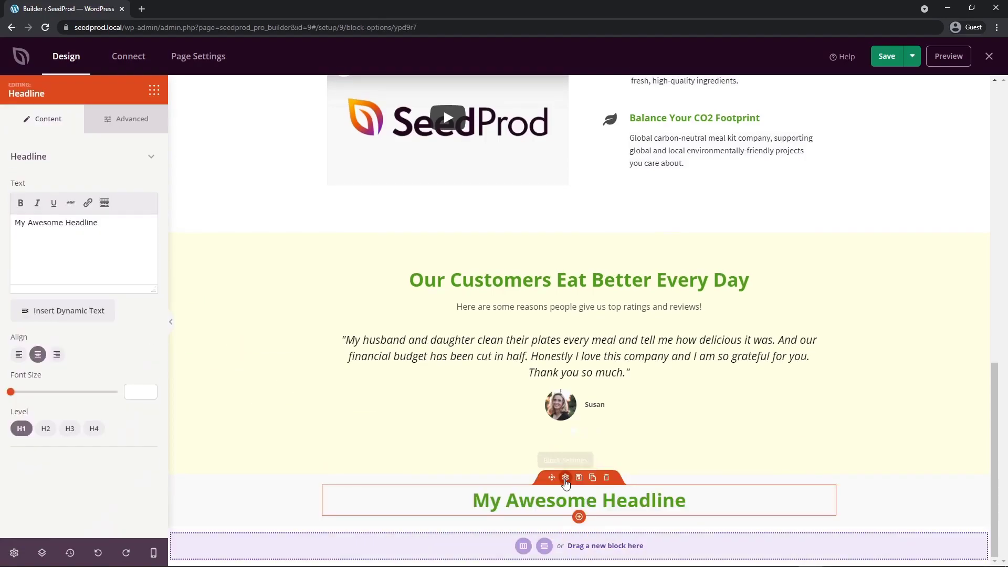
drag(124, 222, 12, 223)
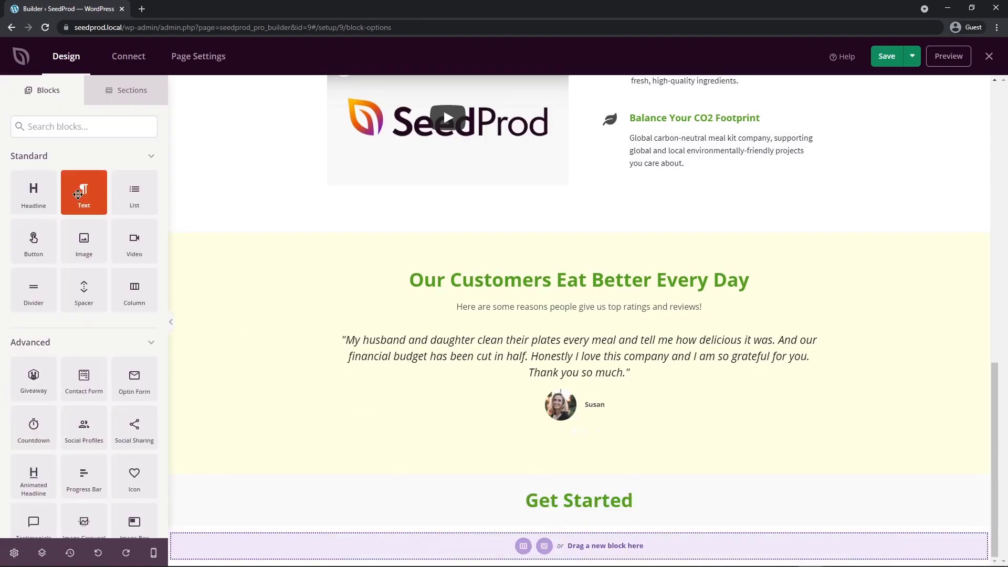
Add a centred text block: 'Eat well, save time, and enjoy cooking with our amazing meals!'.
drag(84, 192, 580, 533)
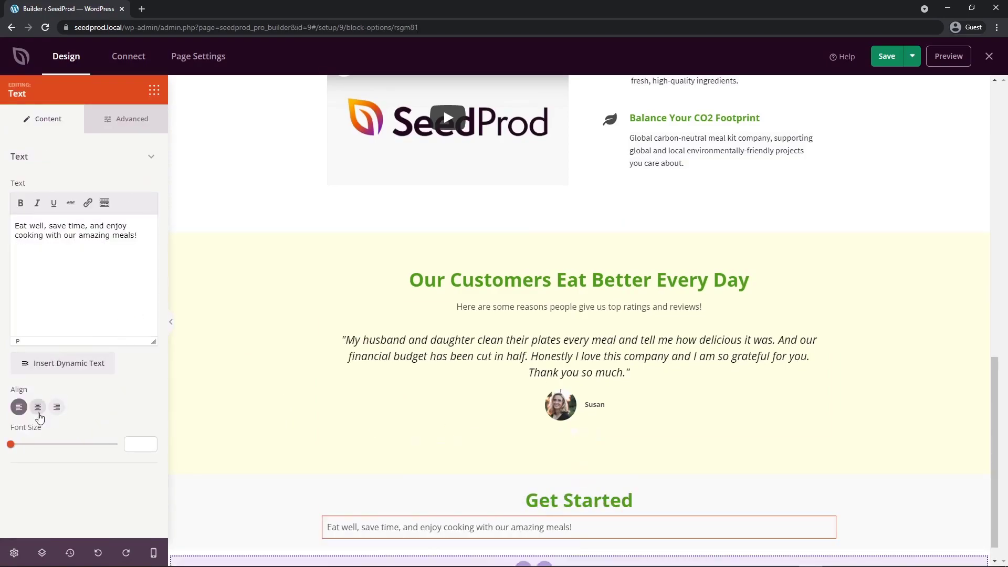
click(38, 408)
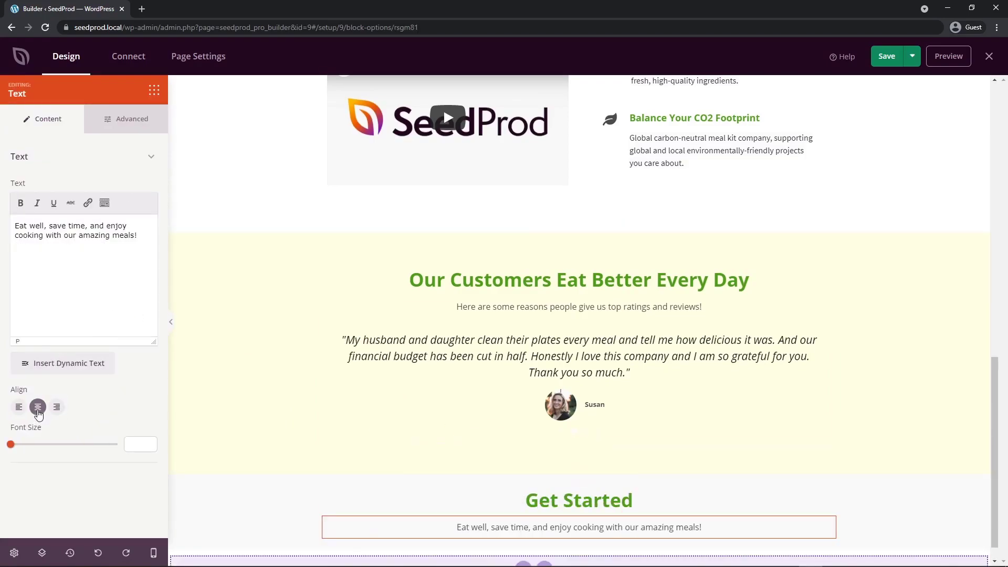
scroll(492, 402, up, 15)
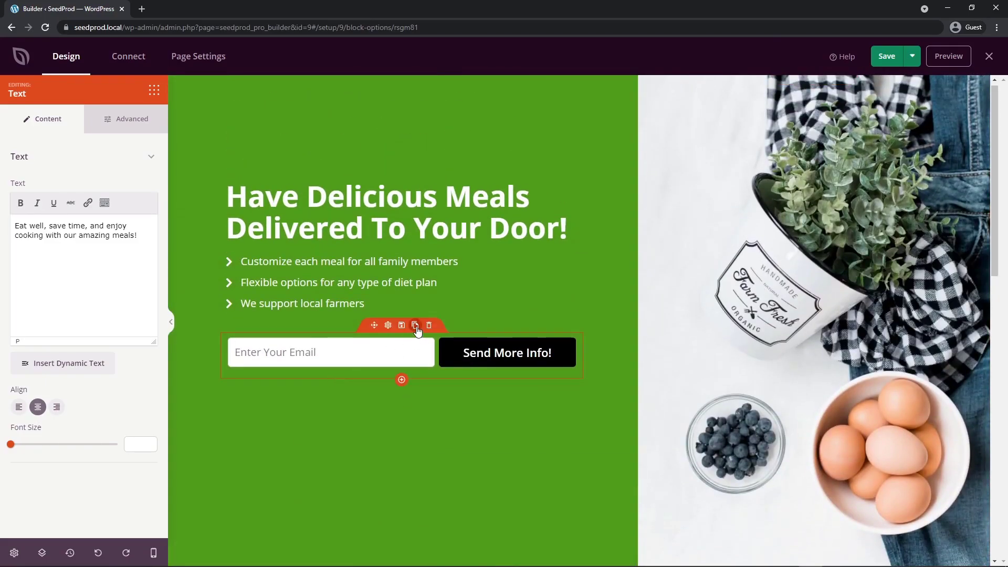
Copy the hero email form with its 'Send More Info!' button into Get Started, row width 600.
click(415, 326)
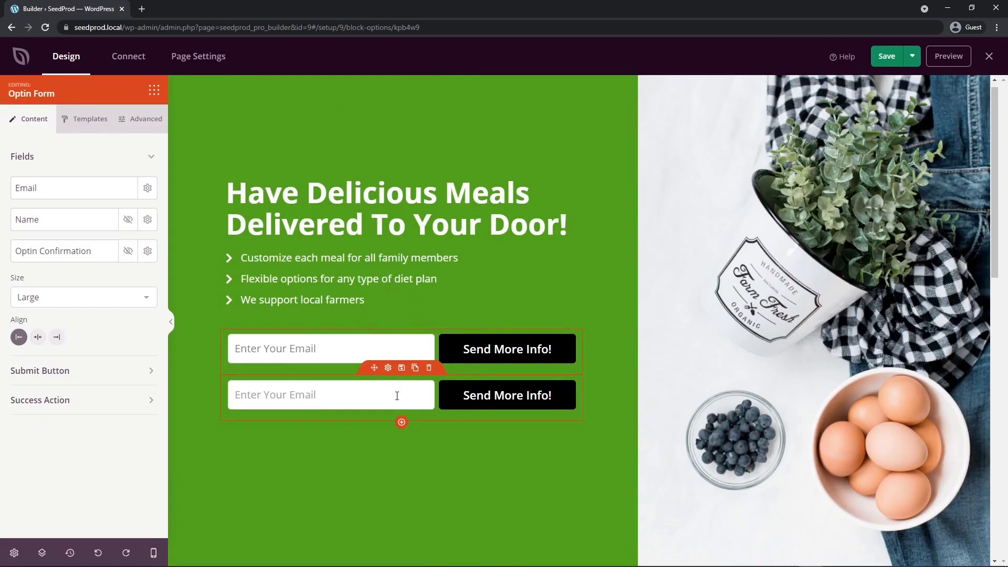
scroll(397, 396, down, 4)
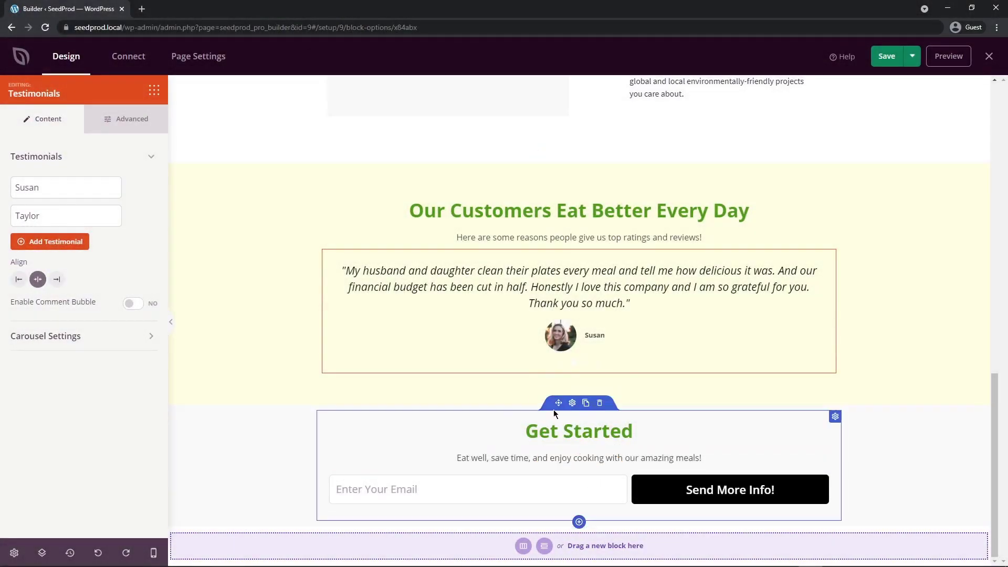
click(567, 411)
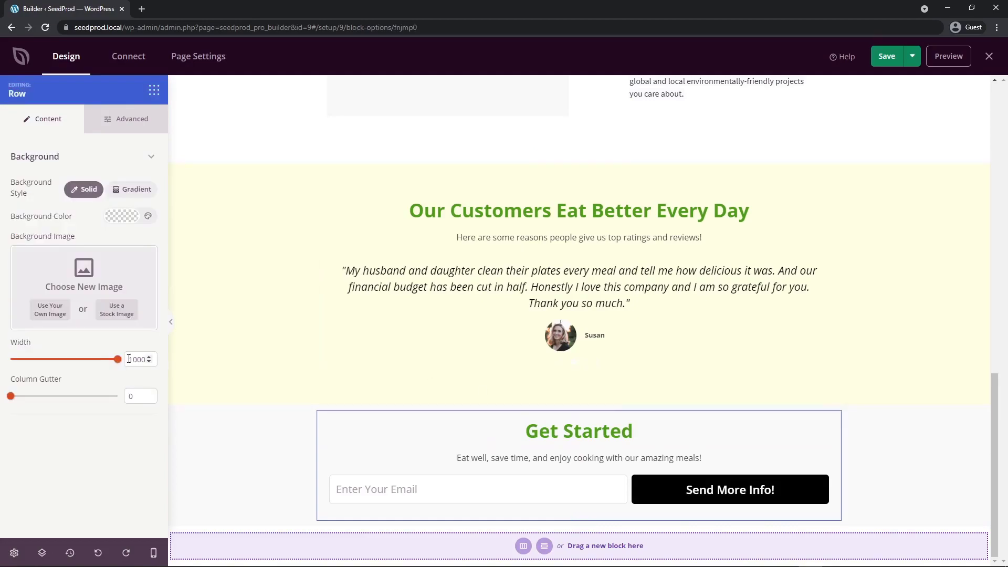
drag(119, 362, 47, 364)
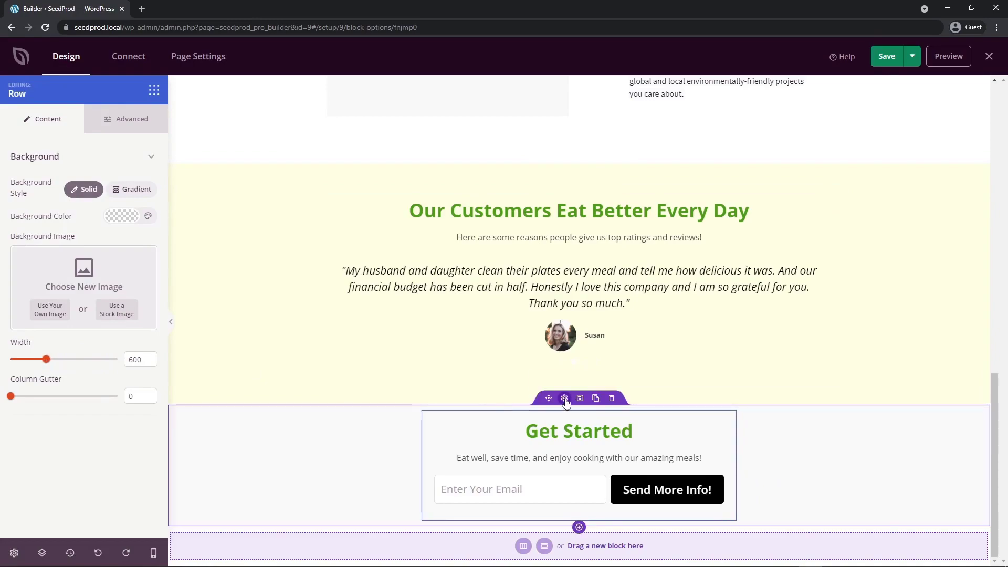
click(564, 398)
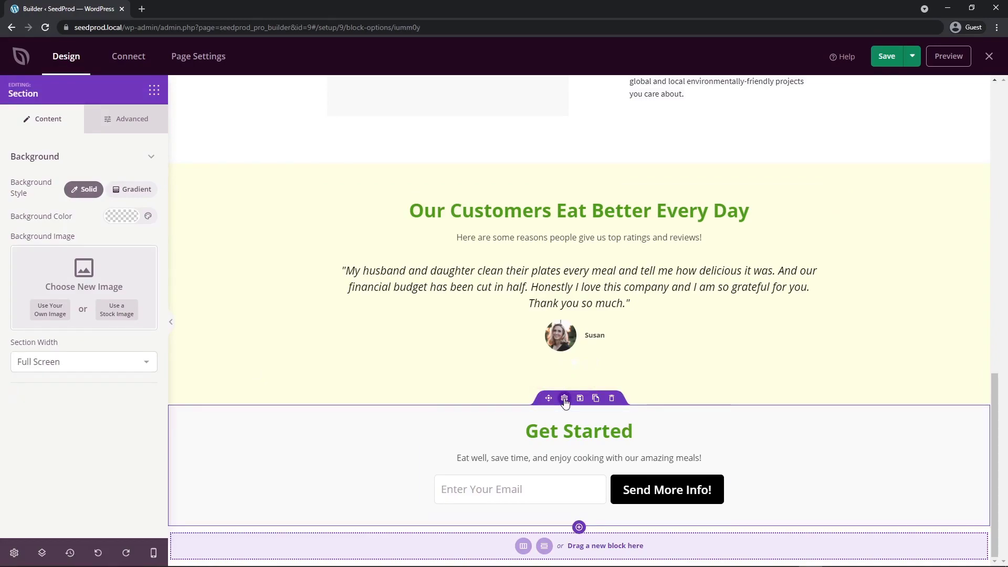
Set the Get Started section padding to 50 top and bottom and 0 on the sides.
click(117, 123)
click(55, 268)
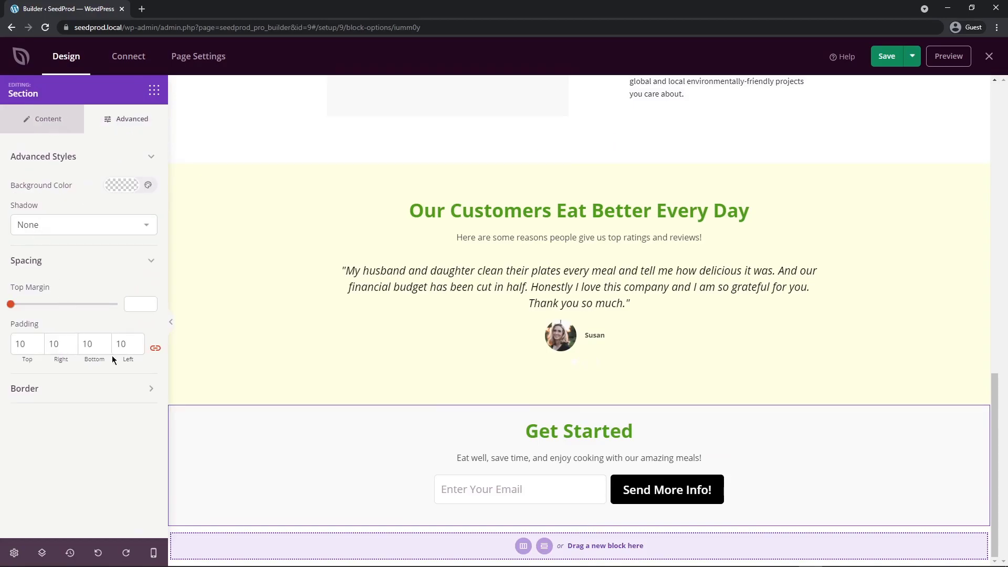
key(BackSpace)
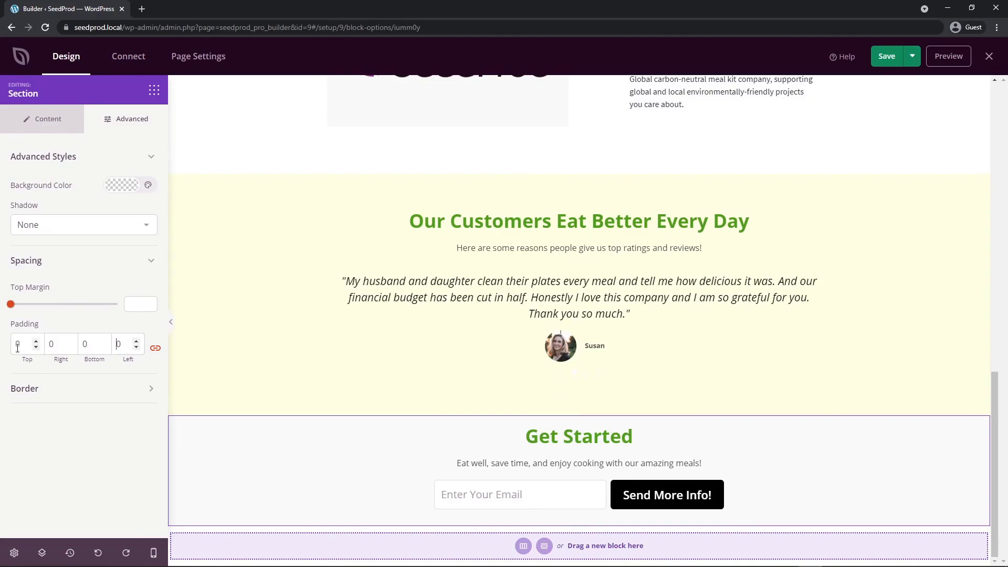
click(16, 343)
text(5)
click(83, 344)
text(5)
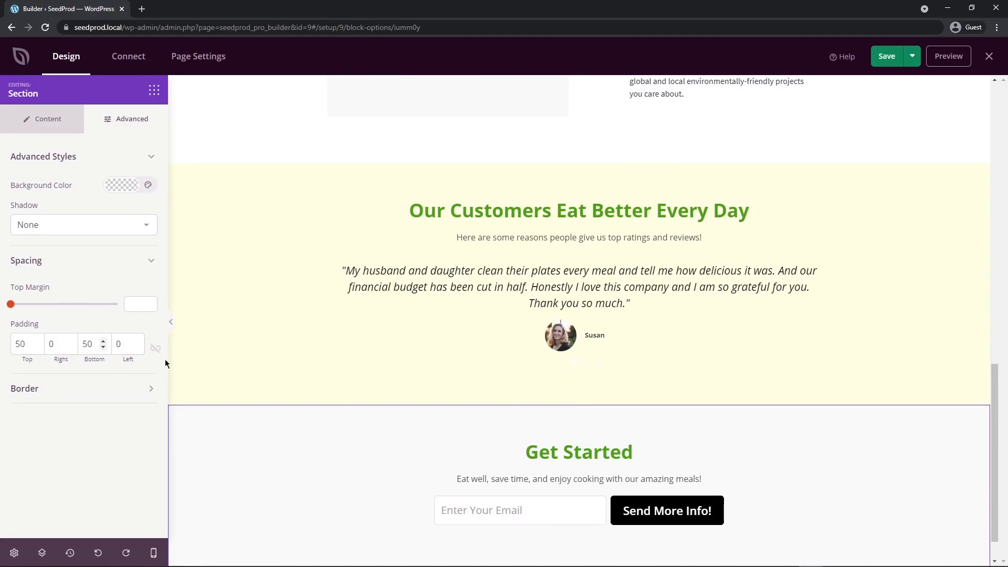
scroll(332, 446, down, 1)
click(46, 124)
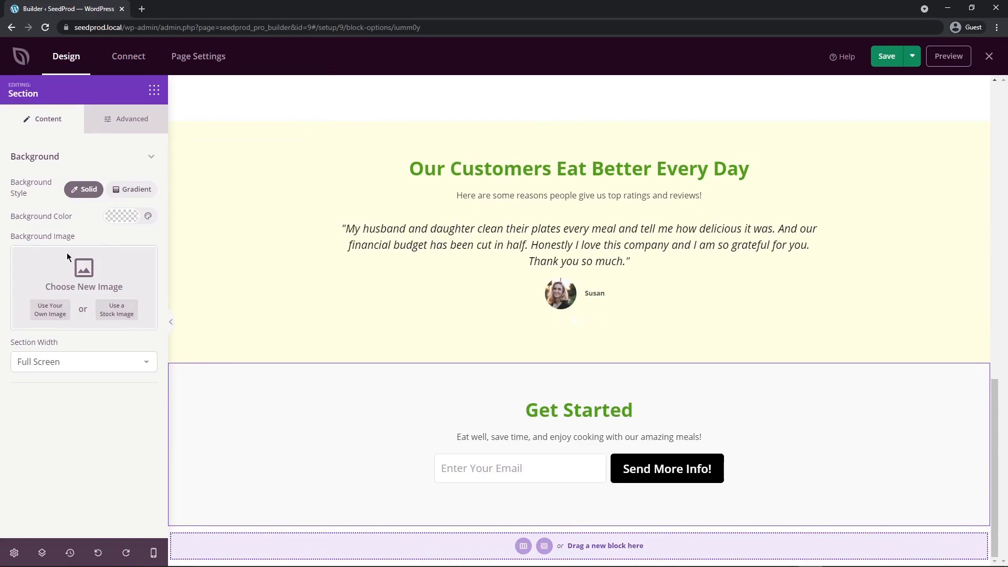
Use the lettuce-bowl stock photo from a 'farm fresh' search as the section background.
click(119, 305)
click(457, 300)
text(farm fresh)
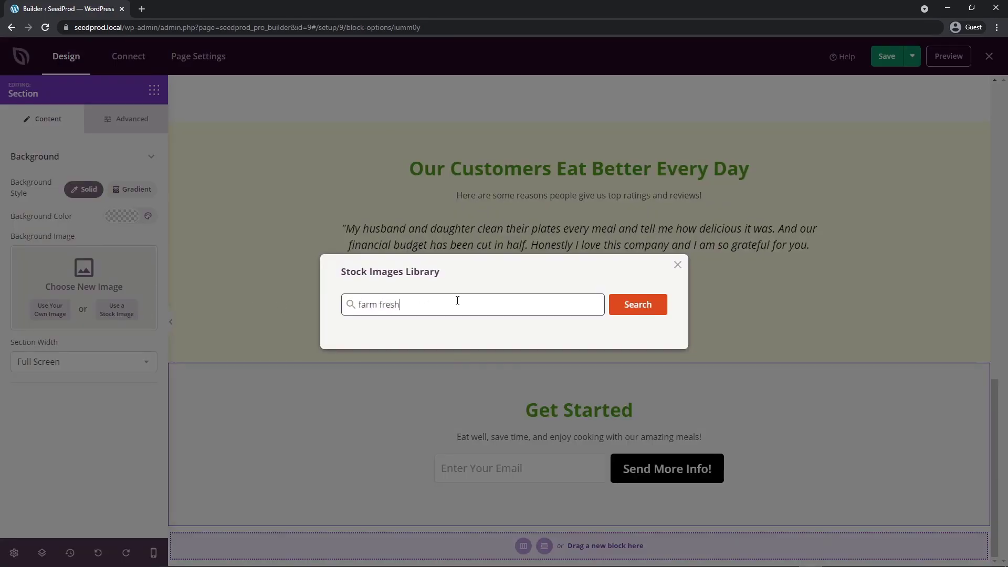
key(Return)
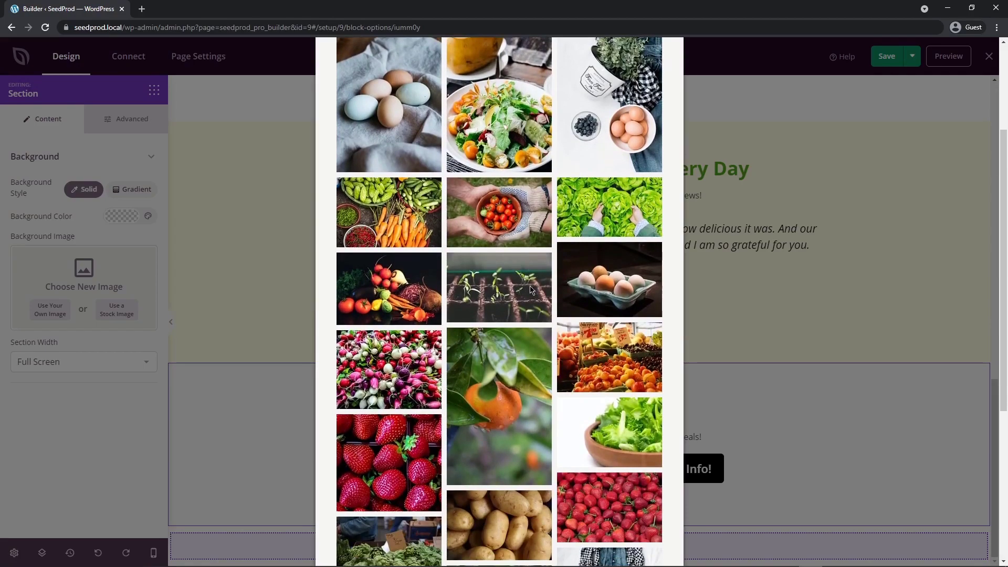
scroll(526, 286, down, 2)
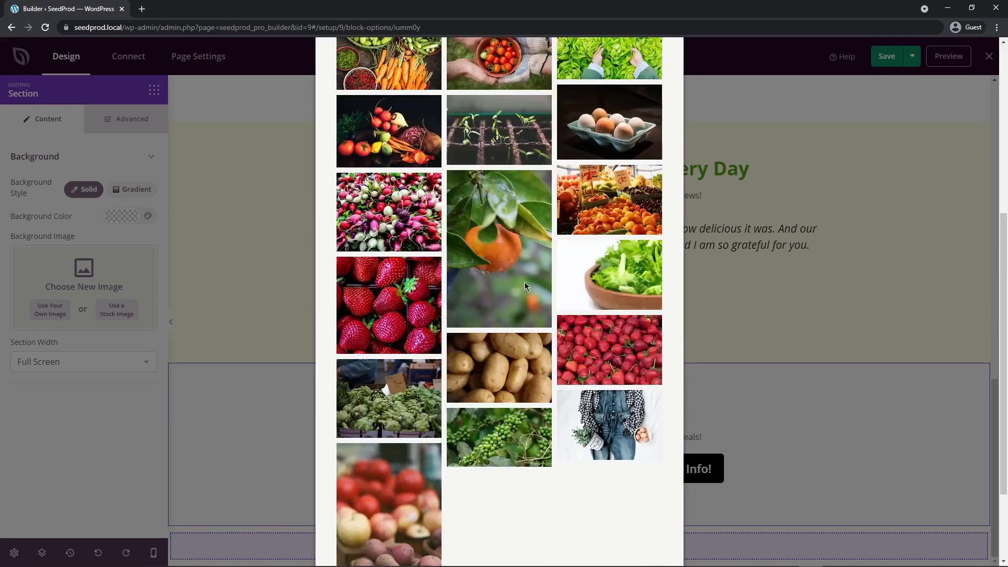
click(614, 266)
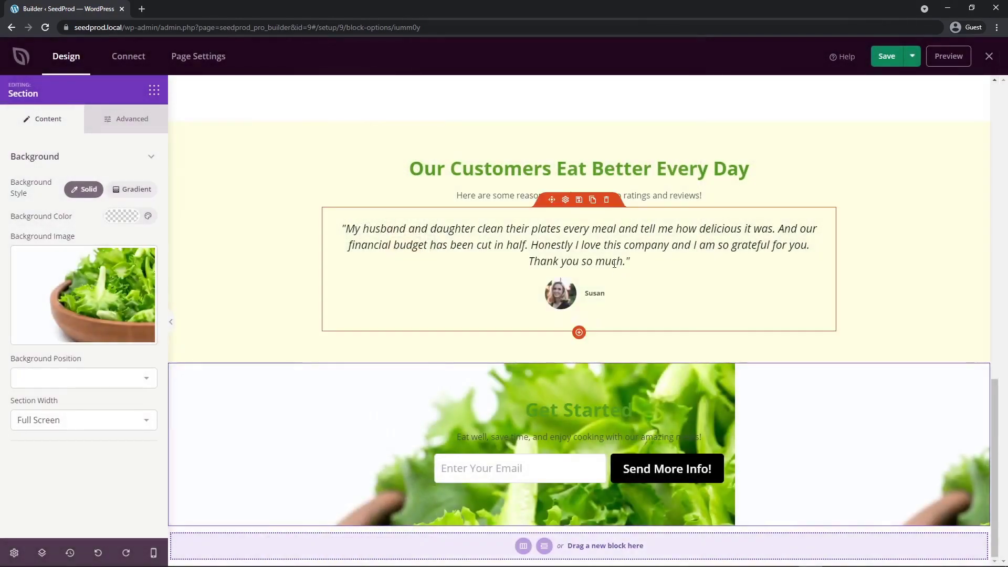
Set the background position to Full Screen Cover and keep the section full screen width.
click(78, 373)
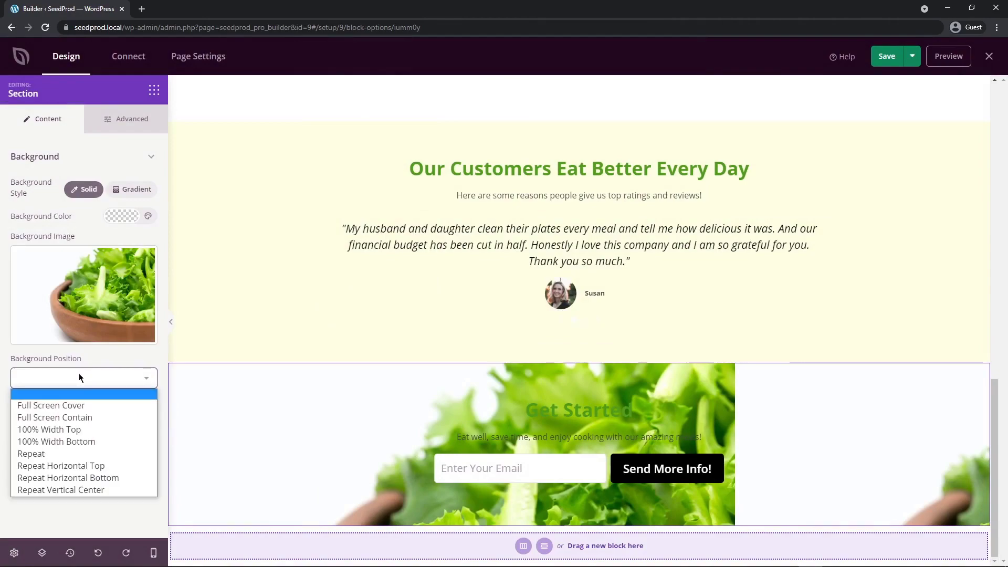
click(62, 406)
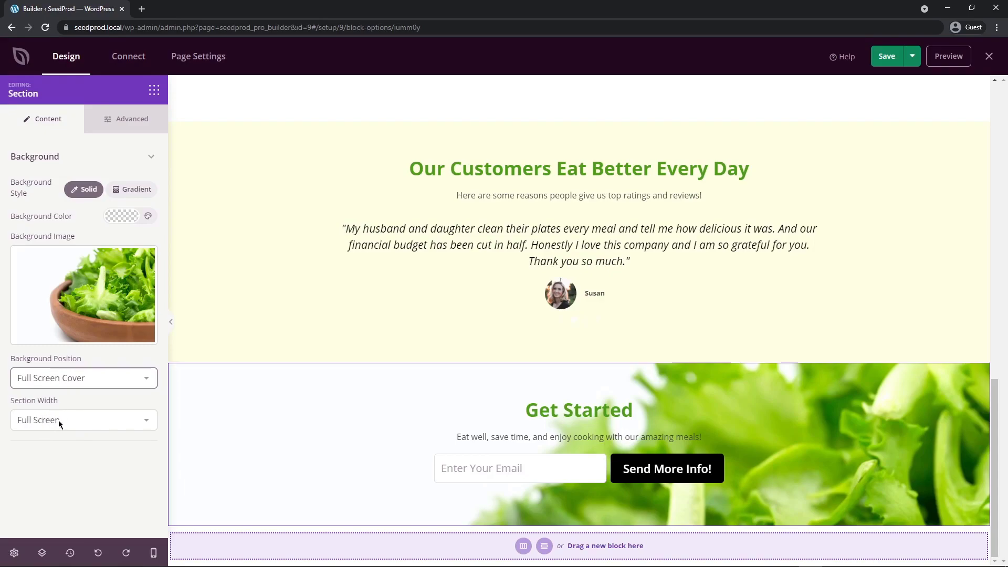
click(58, 420)
click(85, 483)
drag(992, 404, 978, 83)
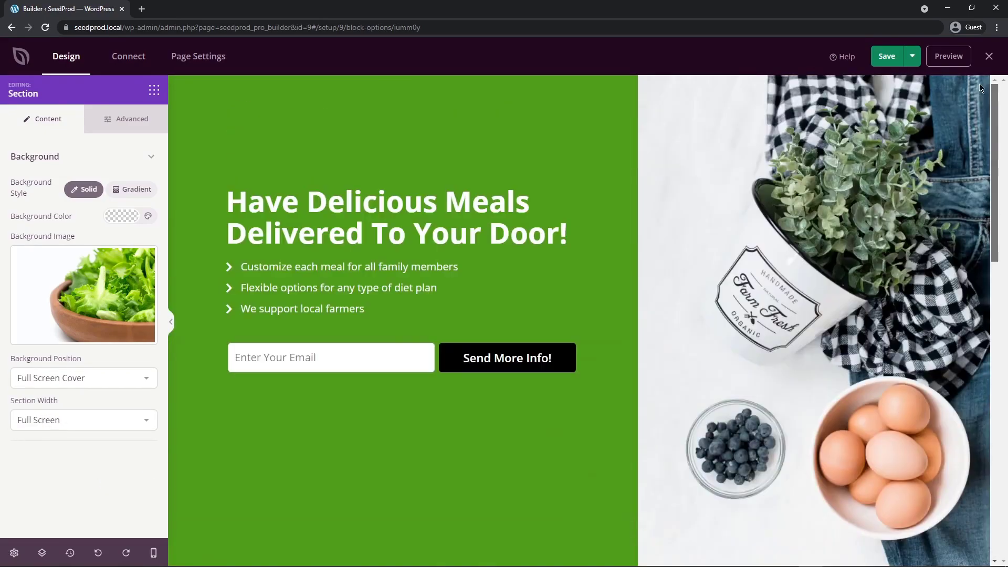
Save the Home page, scroll through its preview tab, then close the preview.
click(887, 57)
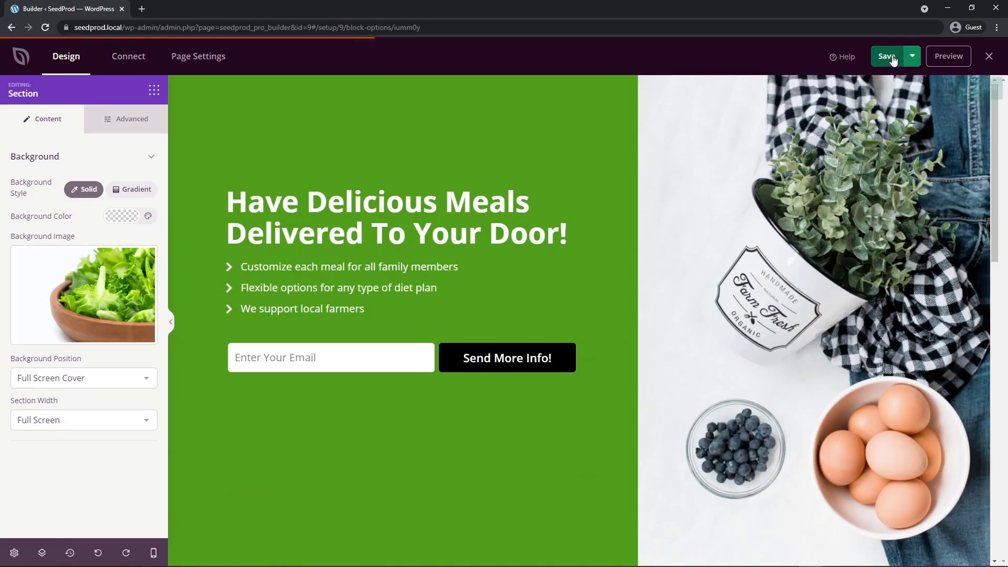
click(947, 58)
drag(1003, 71, 995, 427)
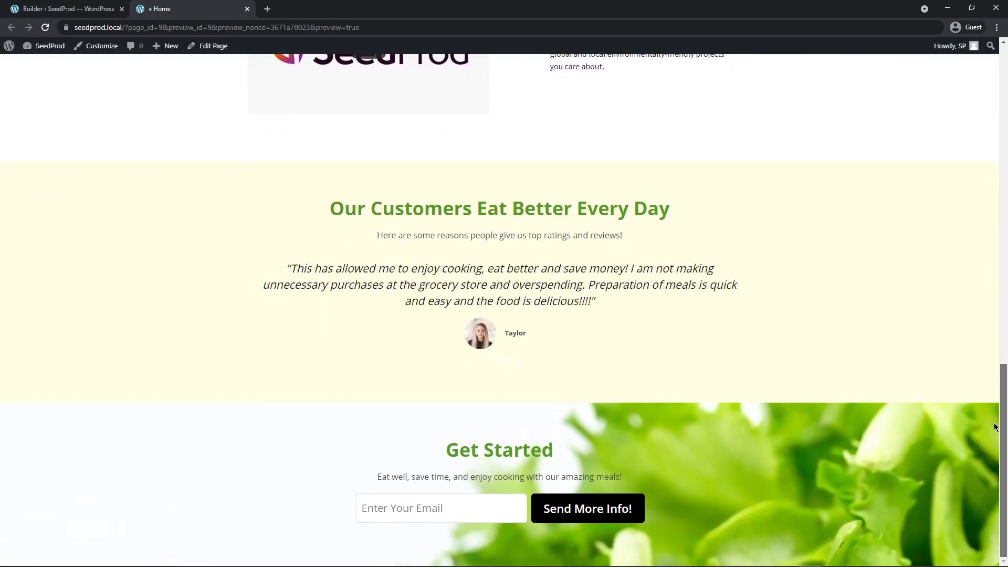
drag(996, 391, 992, 50)
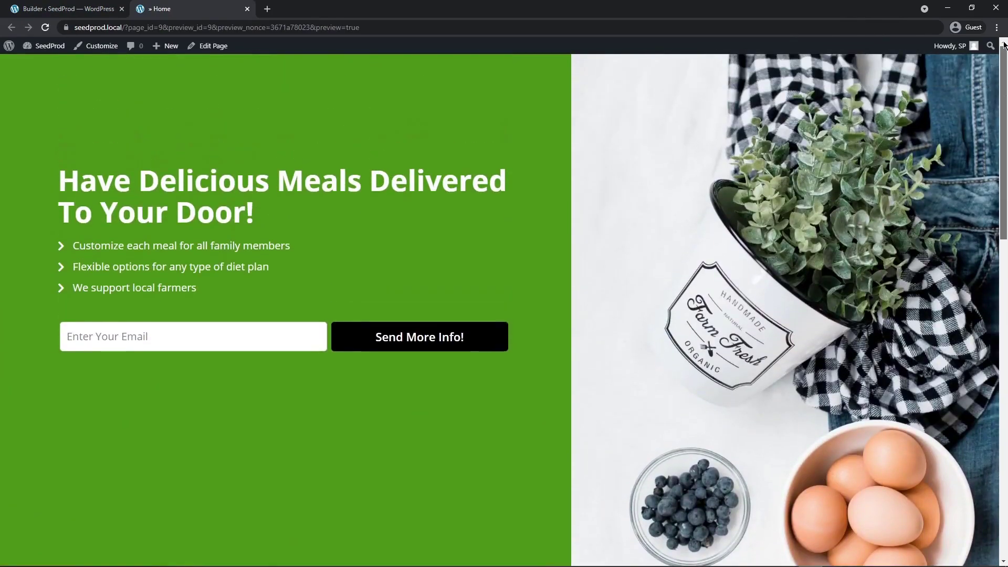
click(248, 9)
scroll(630, 363, down, 5)
Insert the FAQ 8 section template with its portrait photo and five questions.
scroll(630, 363, down, 9)
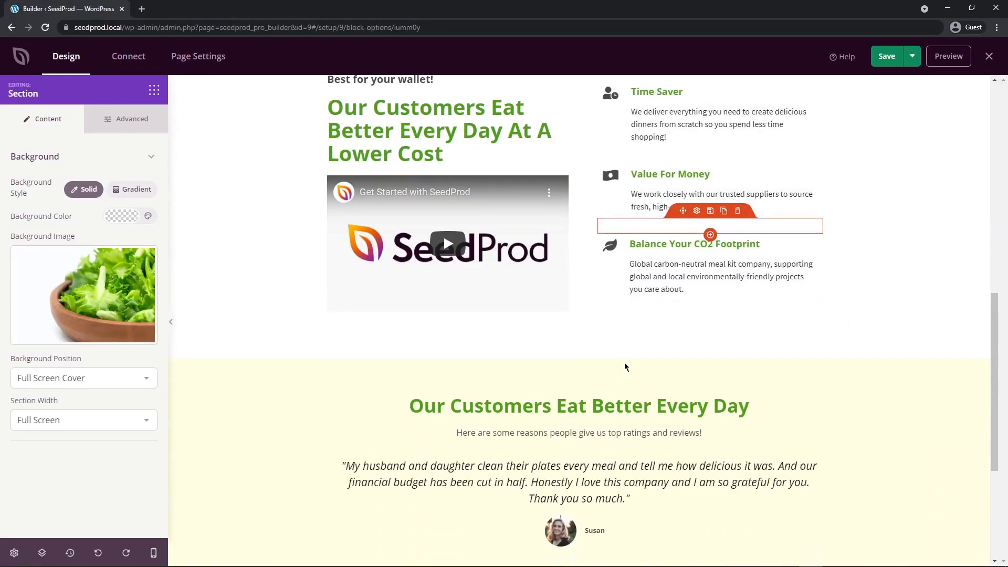
scroll(622, 364, up, 14)
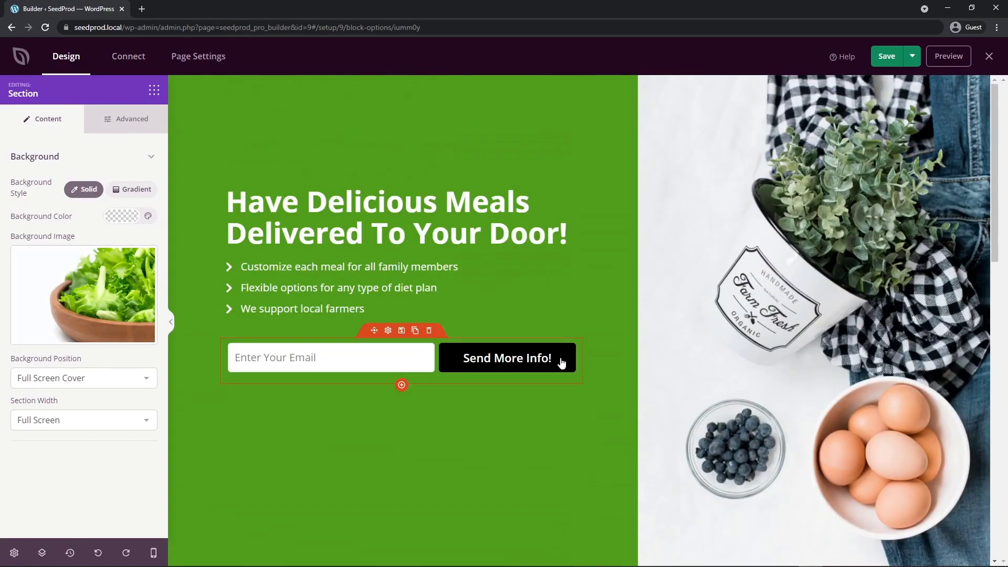
click(154, 91)
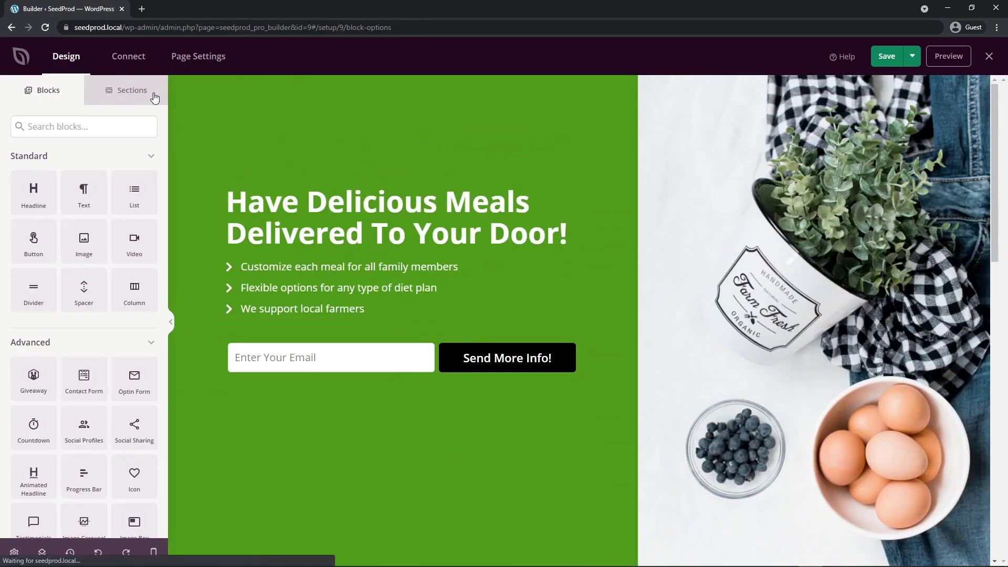
click(131, 97)
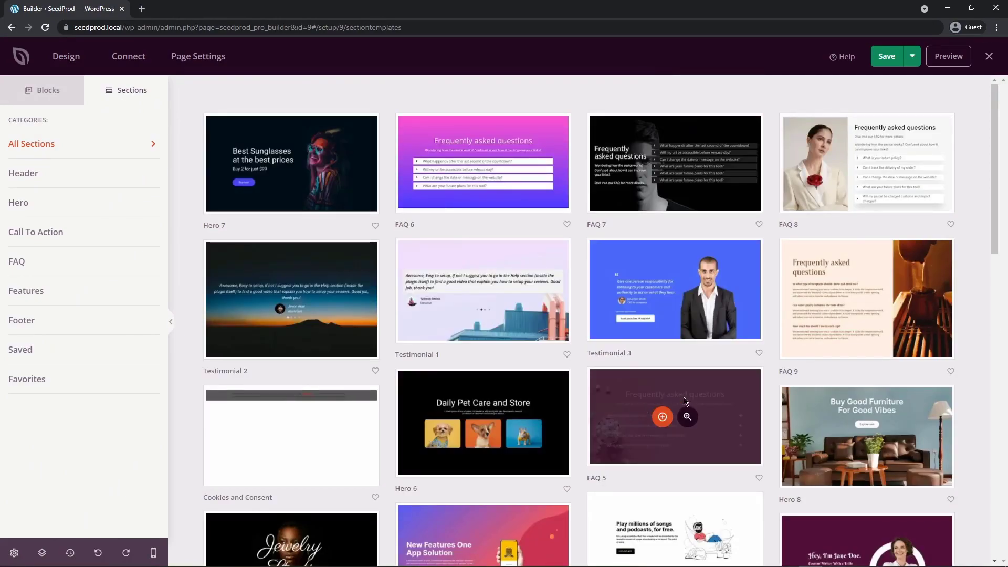
mouse_move(851, 137)
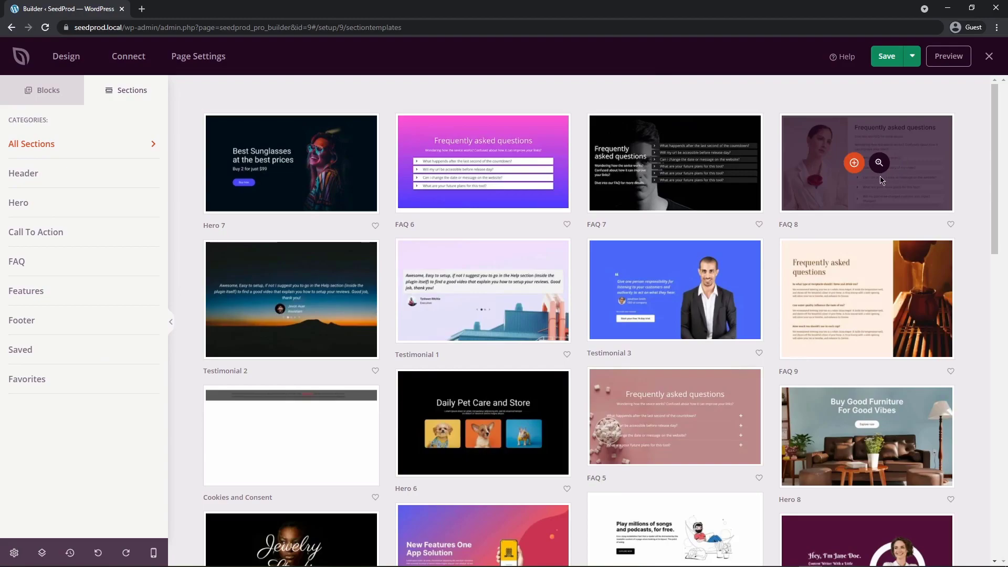
mouse_move(1002, 130)
mouse_down()
mouse_move(1001, 410)
mouse_move(1001, 129)
mouse_up()
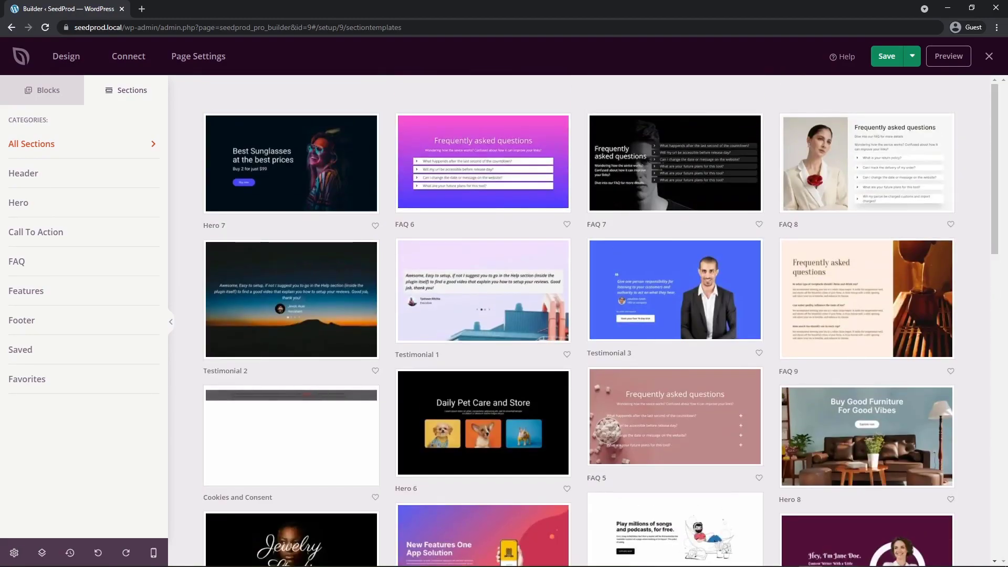
click(854, 163)
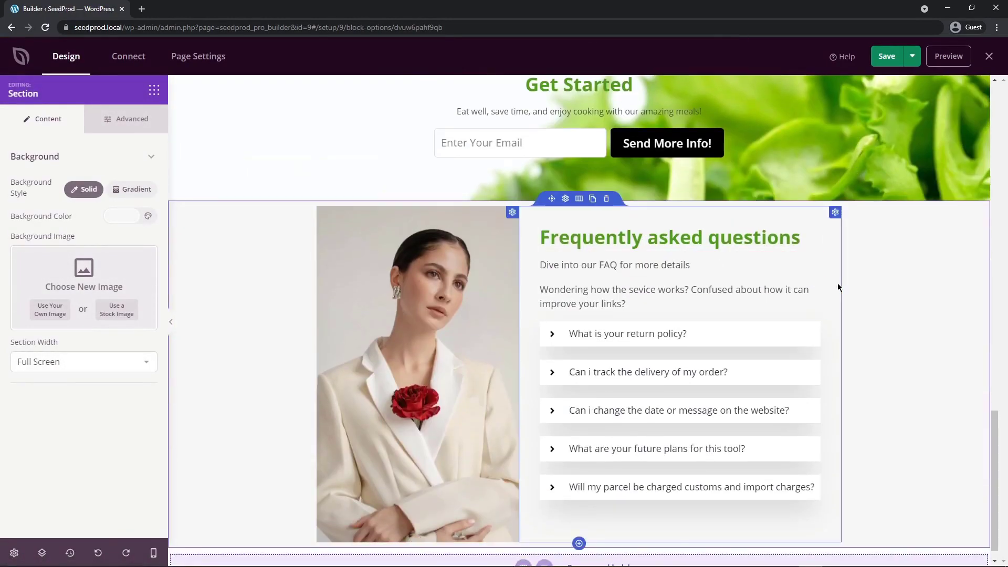
Replace the FAQ portrait with the bowl-of-soup stock photo from a 'food' search.
click(475, 308)
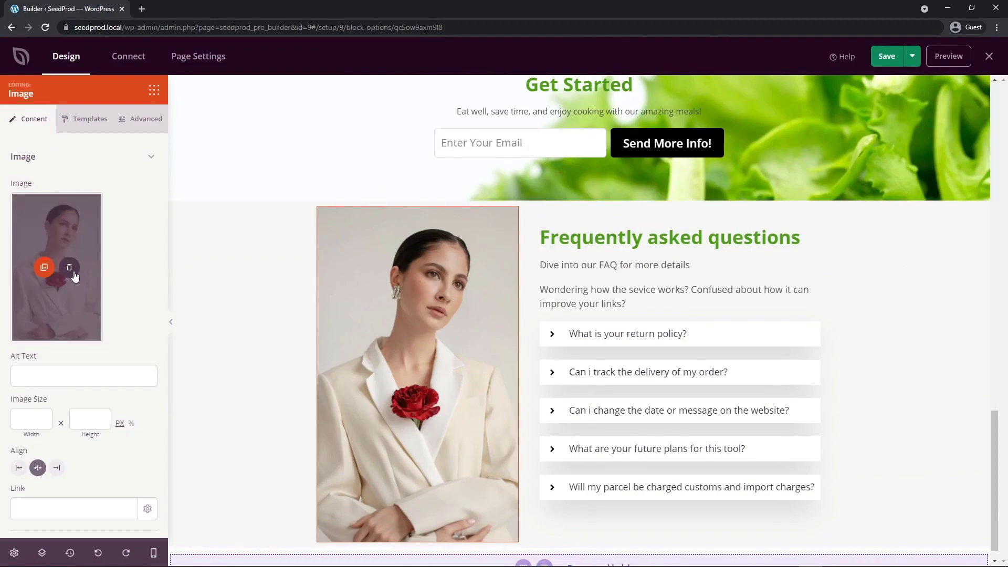
click(69, 270)
click(116, 257)
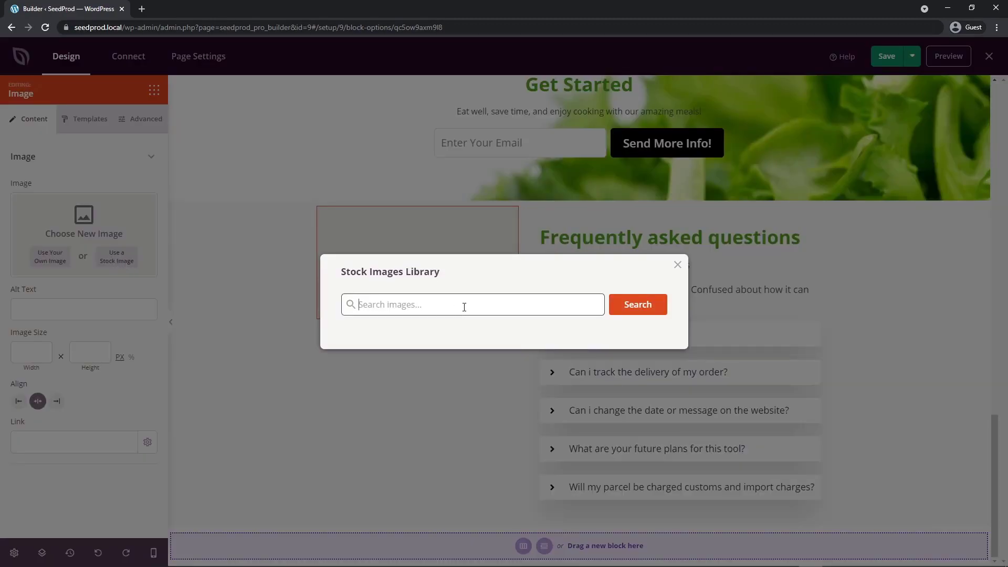
text(food)
key(Return)
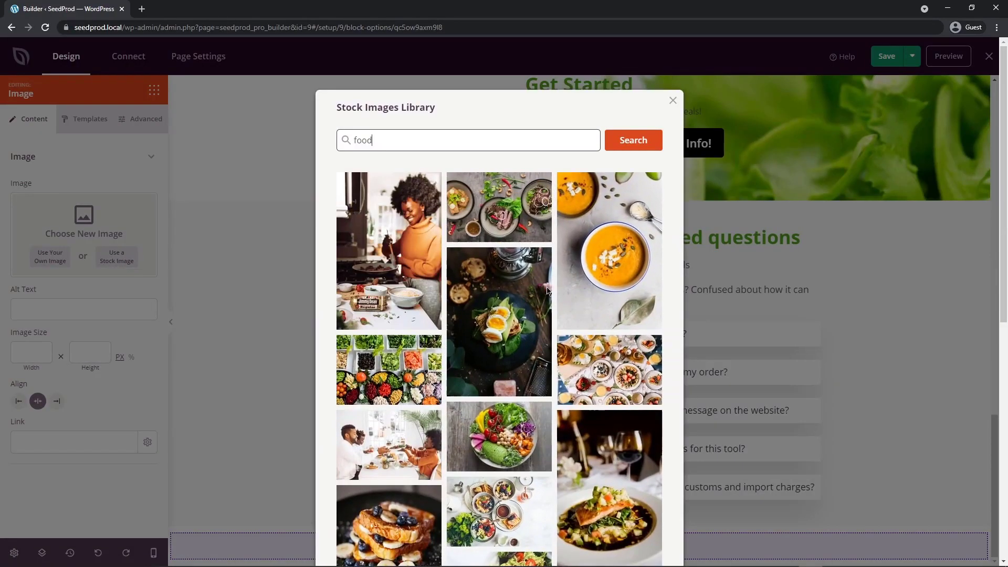
scroll(577, 287, down, 2)
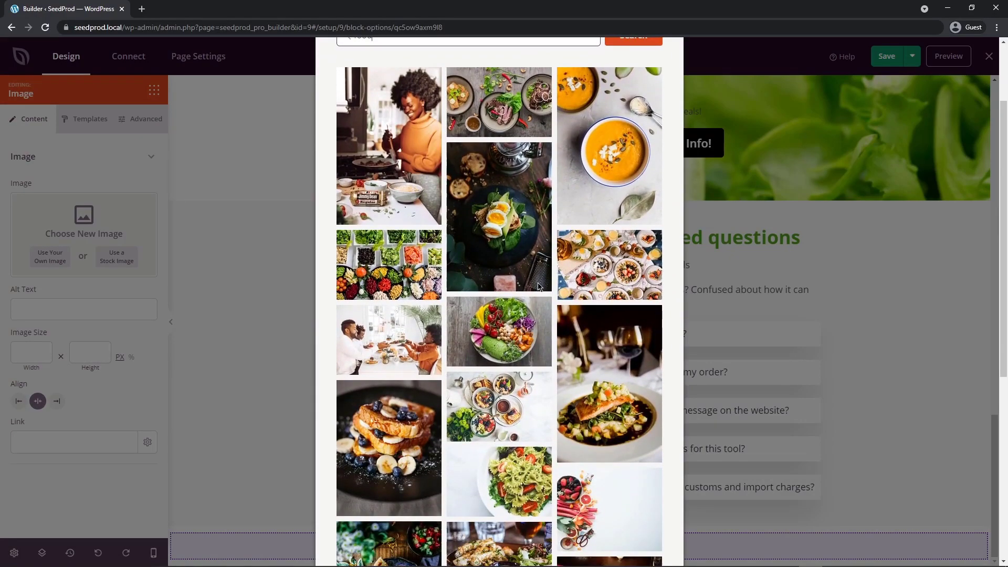
scroll(609, 200, up, 1)
click(609, 200)
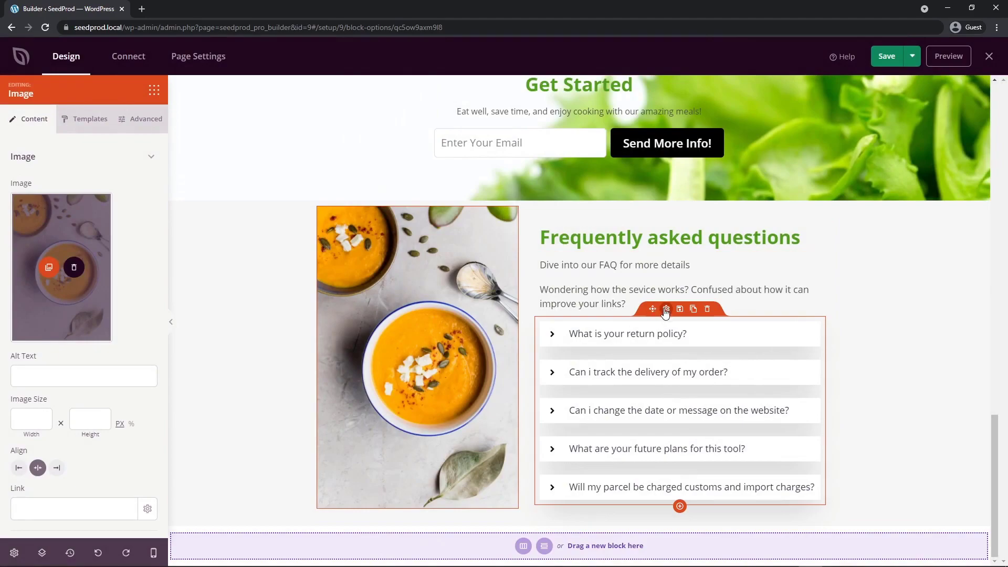
Expand and collapse the first FAQ item to review its question and answer.
click(664, 314)
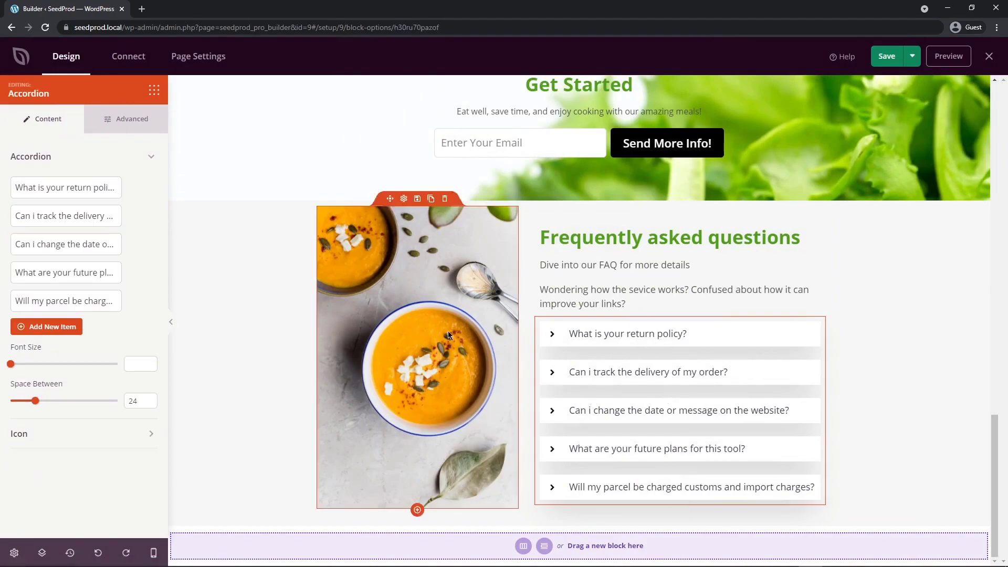
mouse_move(75, 181)
click(42, 188)
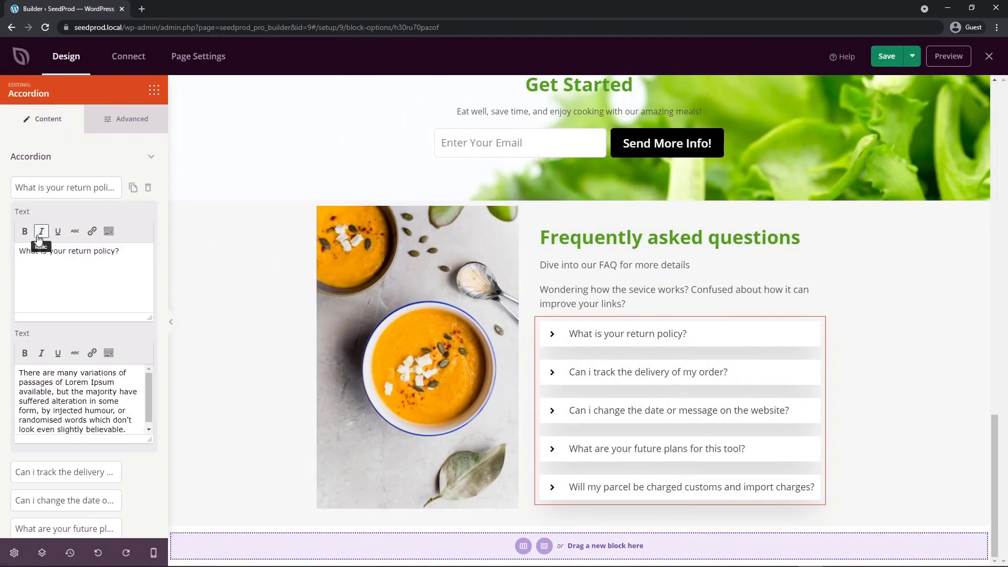
click(57, 187)
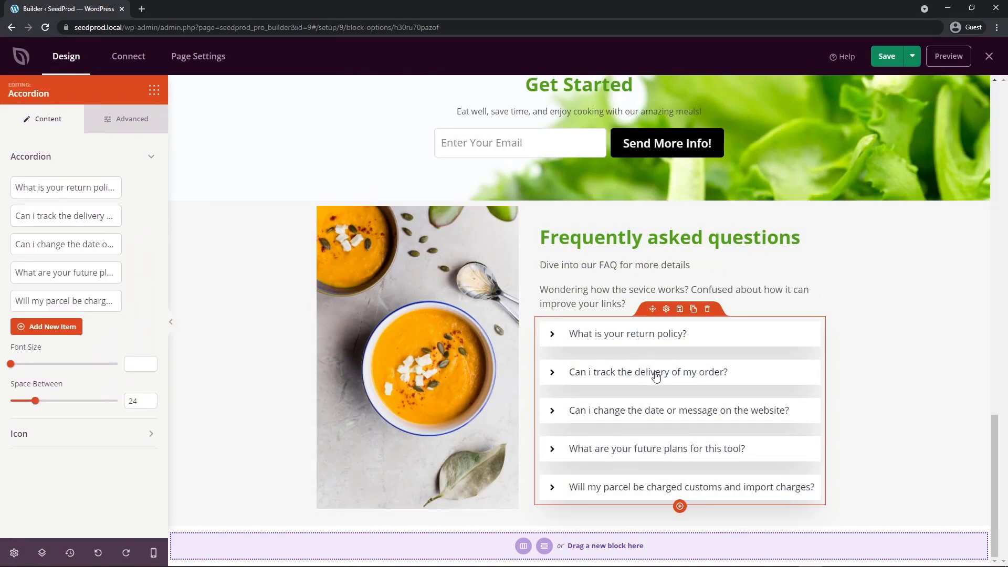
Move the FAQ section above Get Started and save the page.
scroll(464, 373, up, 2)
scroll(464, 373, up, 2)
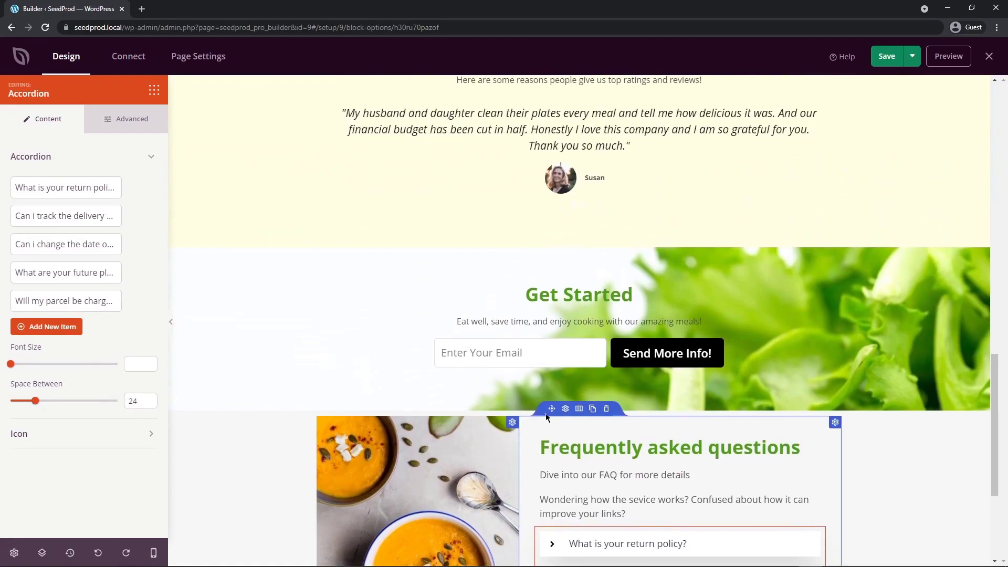
drag(546, 405, 555, 283)
scroll(536, 346, down, 4)
scroll(536, 351, up, 2)
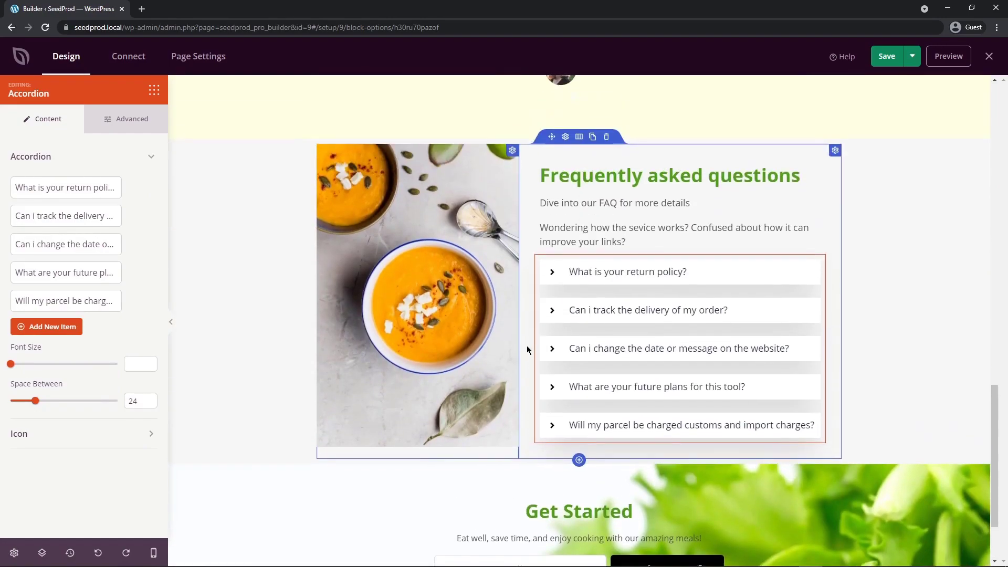
click(887, 59)
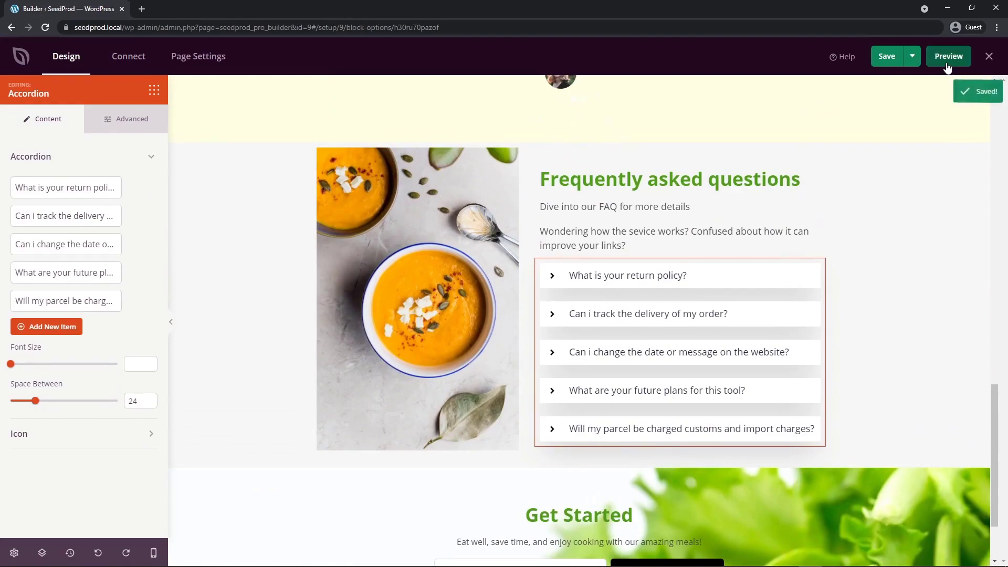
Preview the page live and check that the first three FAQ questions expand.
click(948, 56)
scroll(982, 70, down, 20)
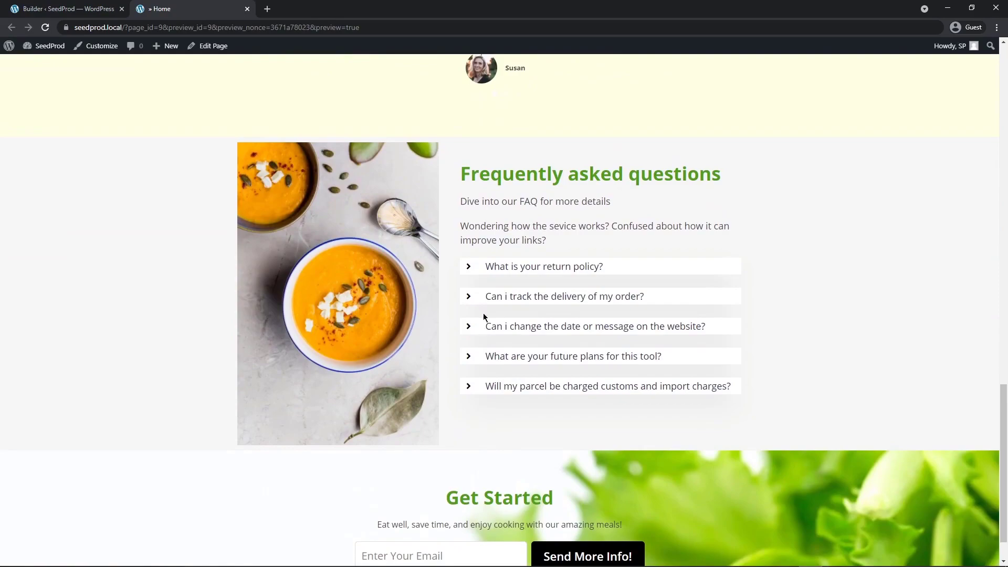
double_click(508, 268)
double_click(511, 297)
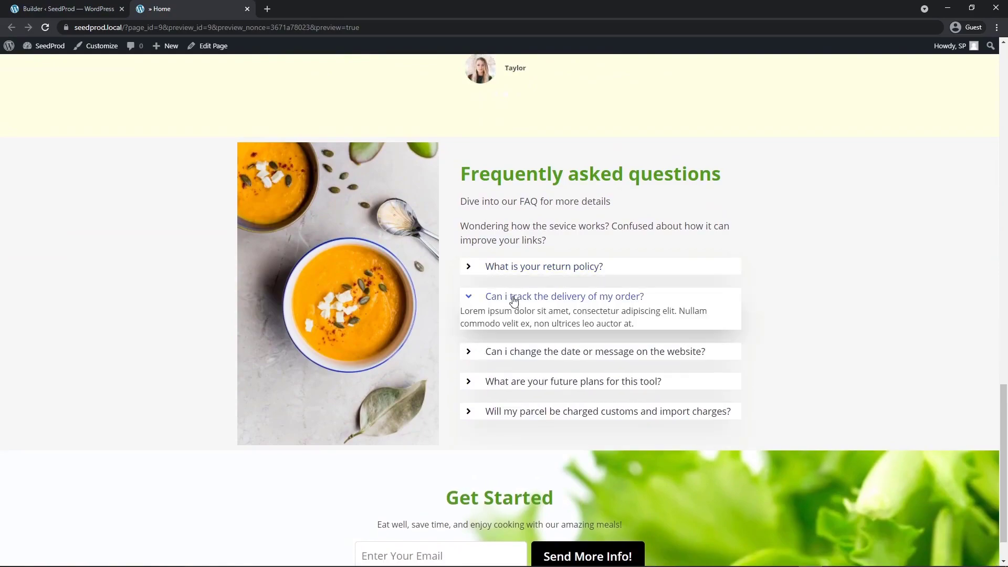
click(512, 325)
Close the preview, save the page again, and go to the Connect integrations screen.
key(ctrl+w)
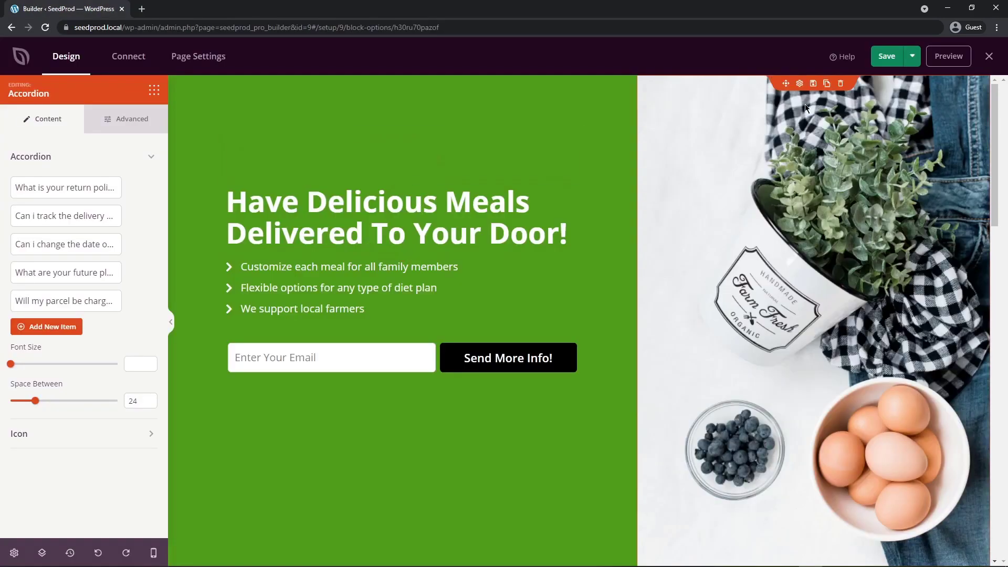
click(887, 58)
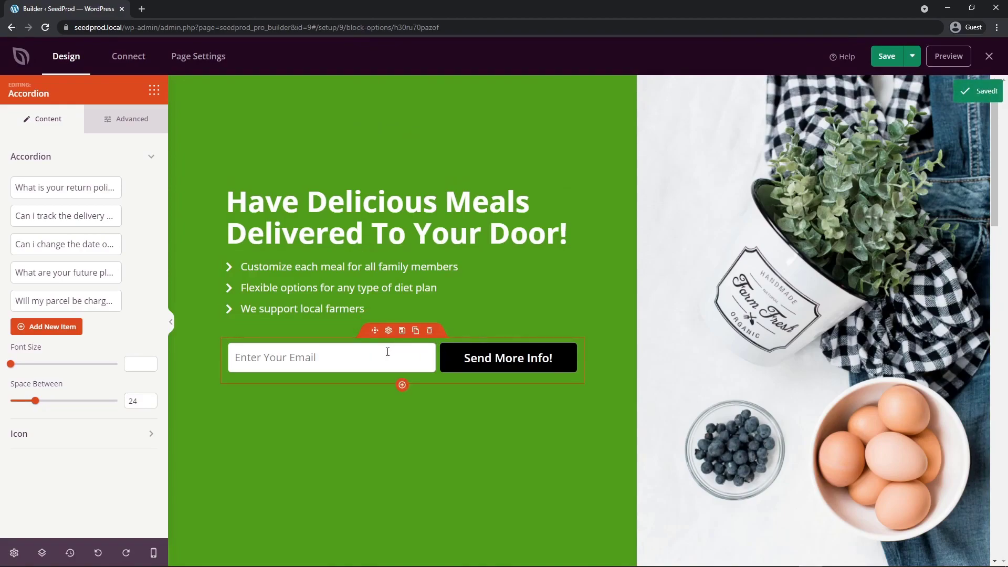
click(128, 58)
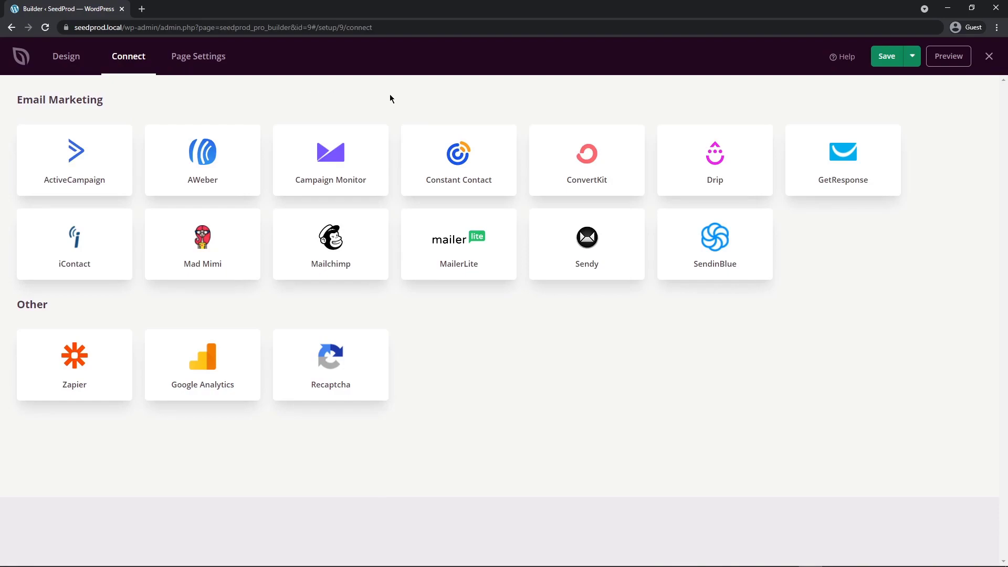
Pick Constant Contact, open its Connect New Account form, then collapse it again.
click(458, 153)
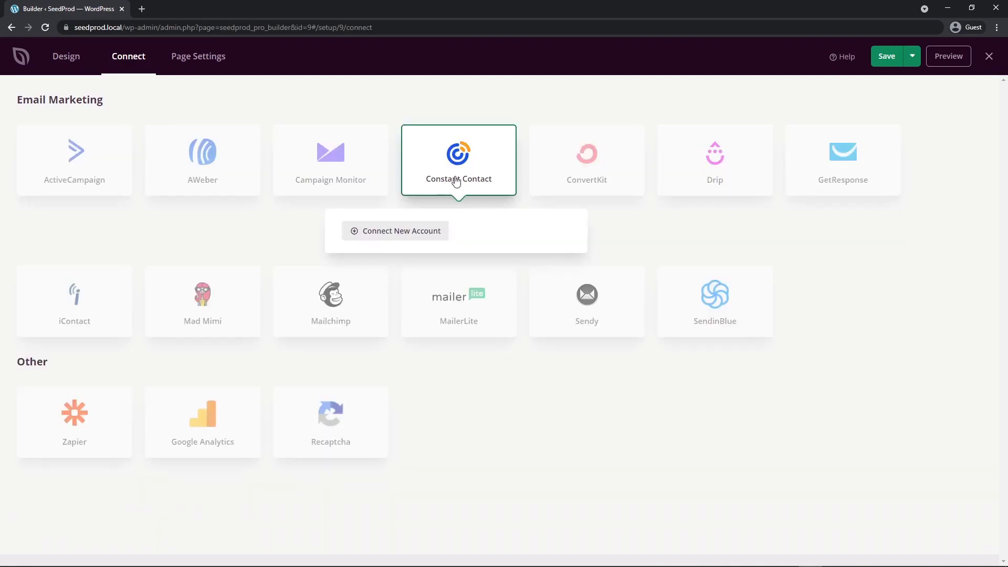
click(391, 232)
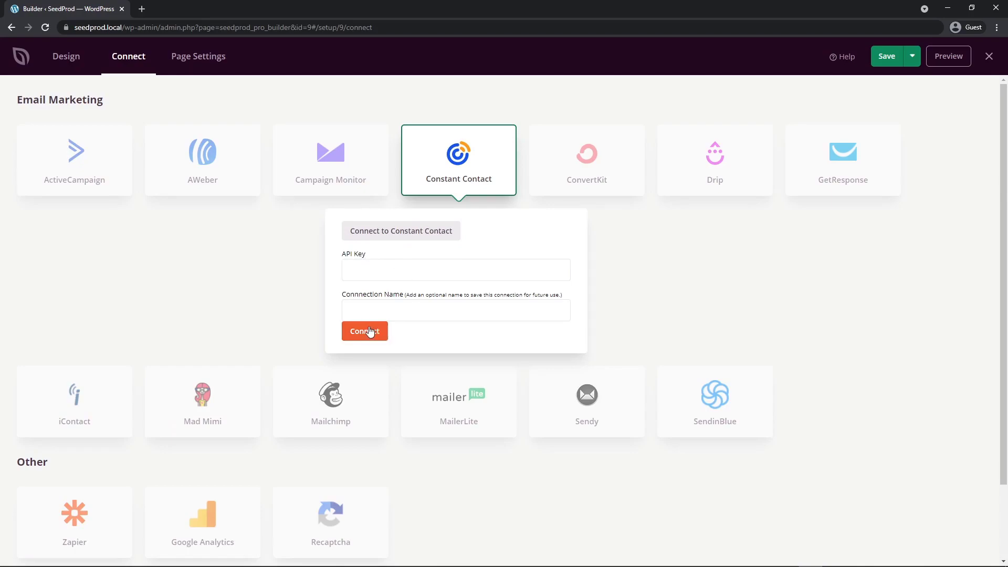
click(449, 138)
Review General page settings: the Home title, publish options, and Powered by SeedProd and Isolation Mode notes.
click(199, 58)
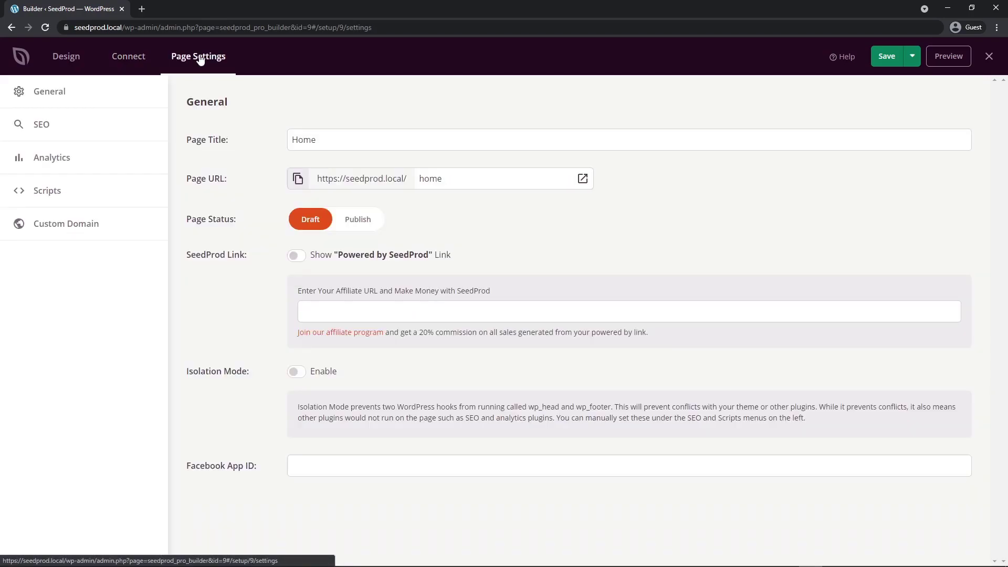
double_click(304, 139)
click(259, 158)
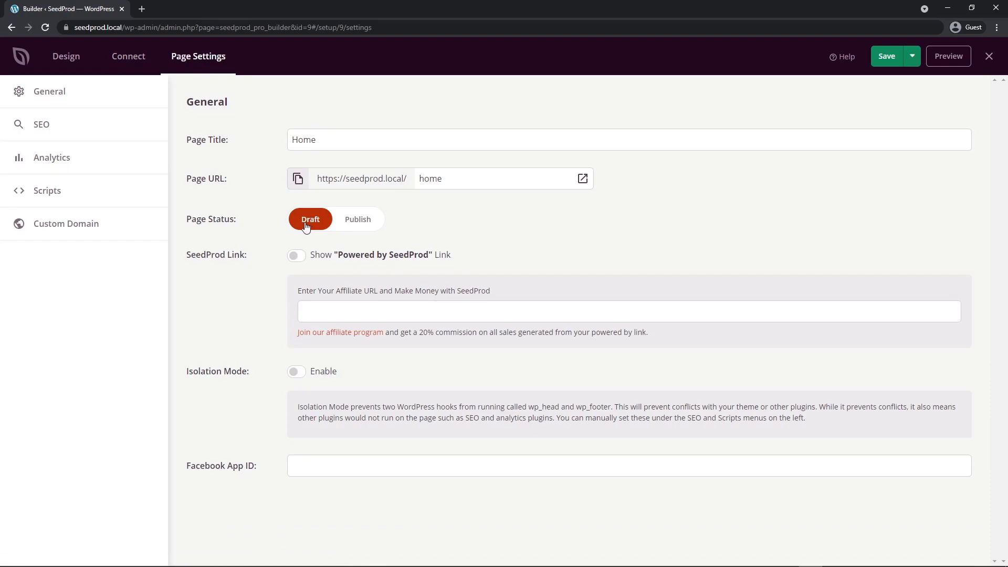
click(913, 61)
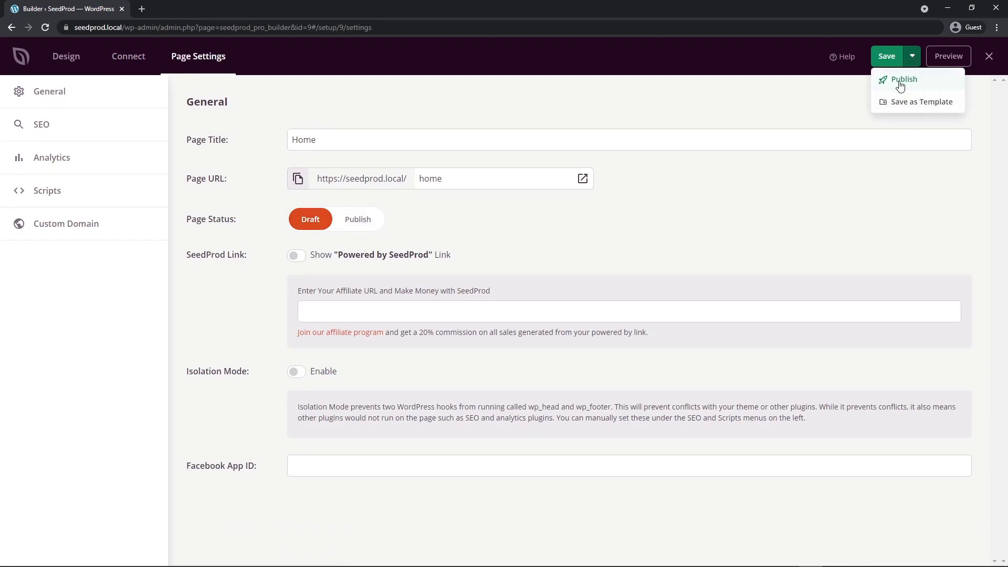
click(913, 61)
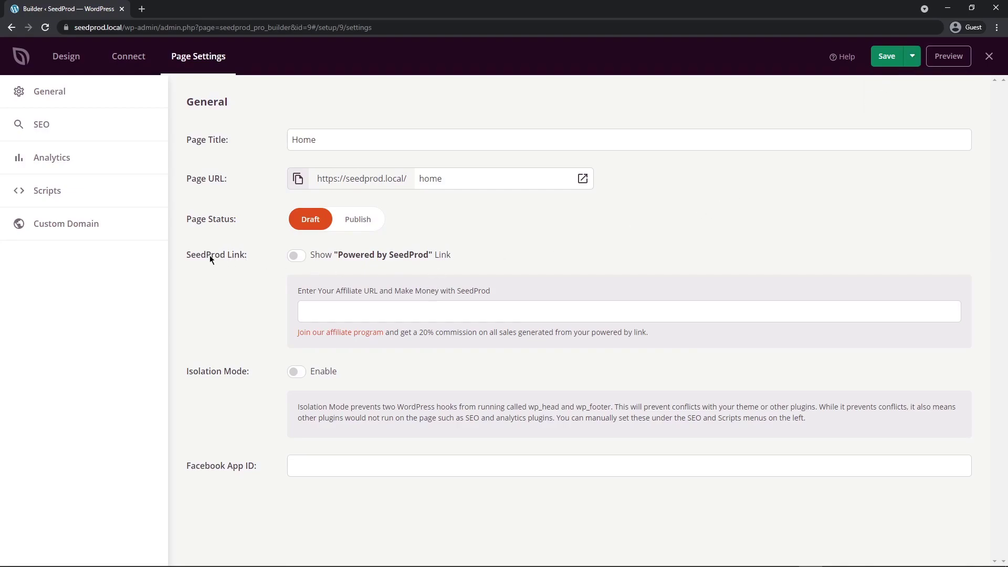
drag(335, 254, 451, 255)
click(516, 259)
drag(630, 407, 813, 407)
click(572, 438)
Browse the SEO, Scripts and General settings, ending on Custom Domain.
click(53, 125)
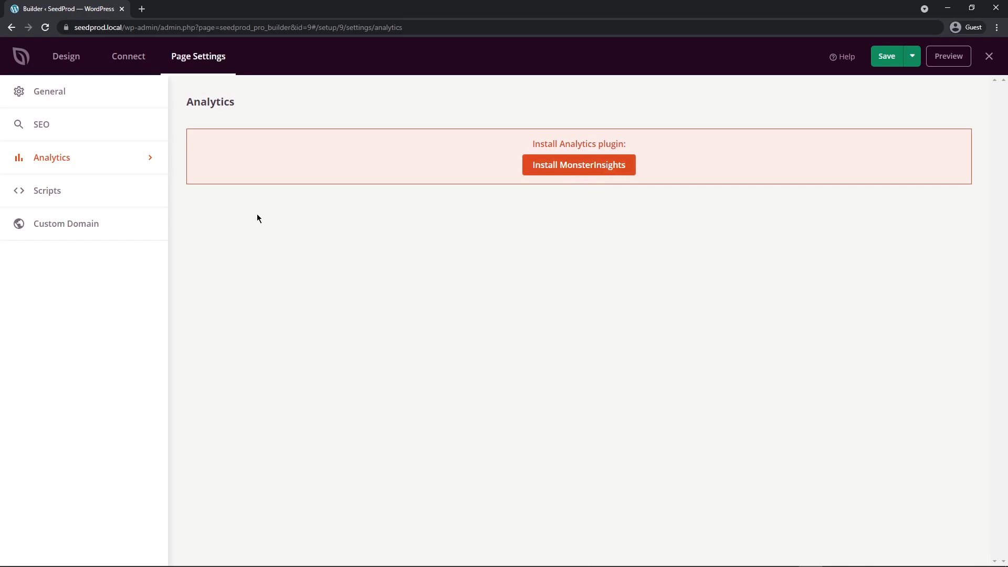
click(51, 193)
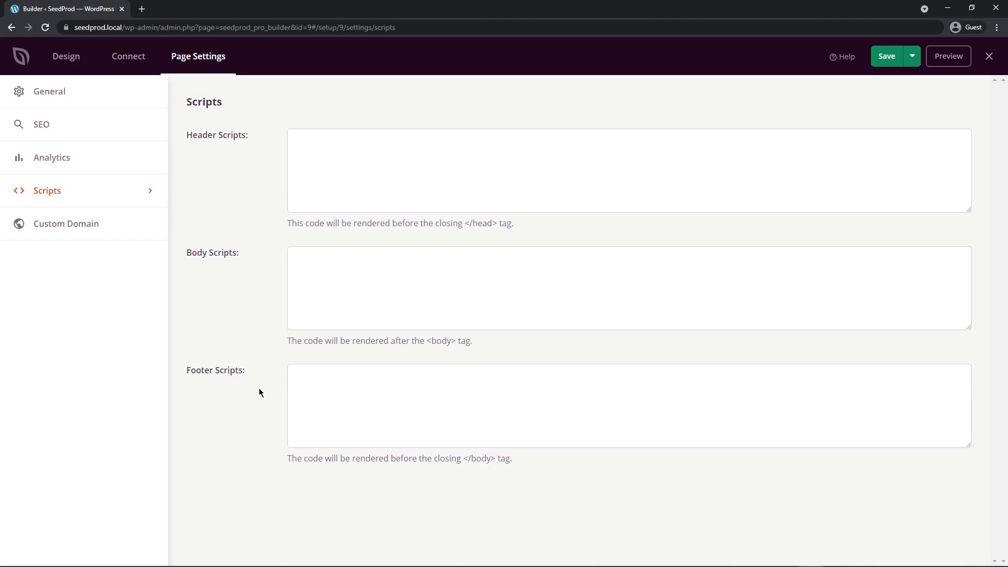
click(53, 228)
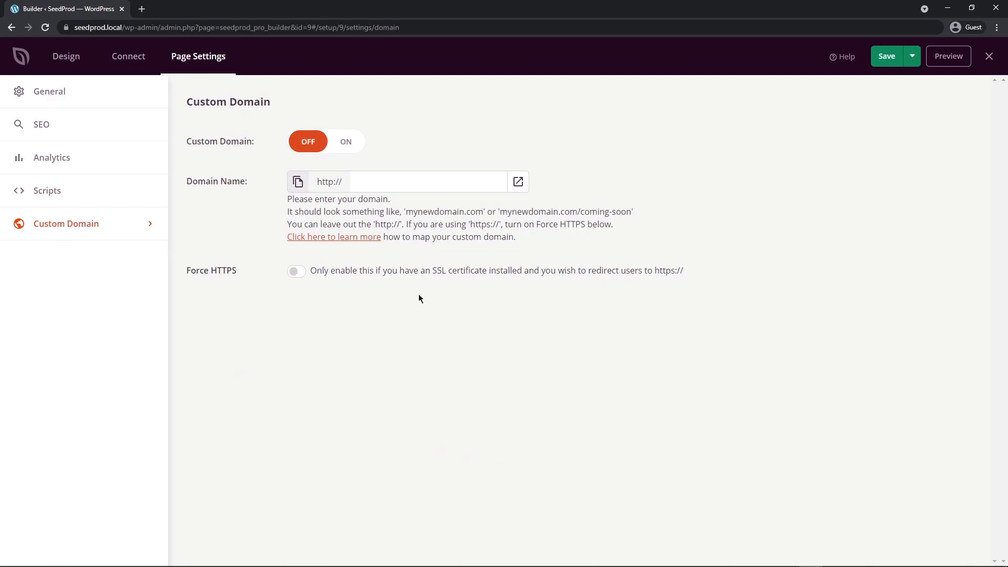
drag(483, 213, 408, 213)
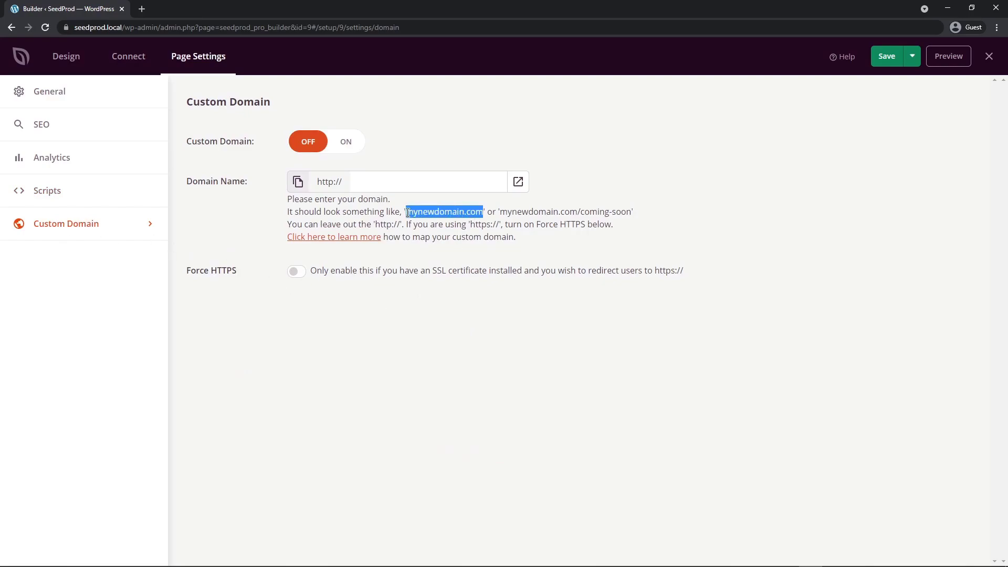
click(474, 233)
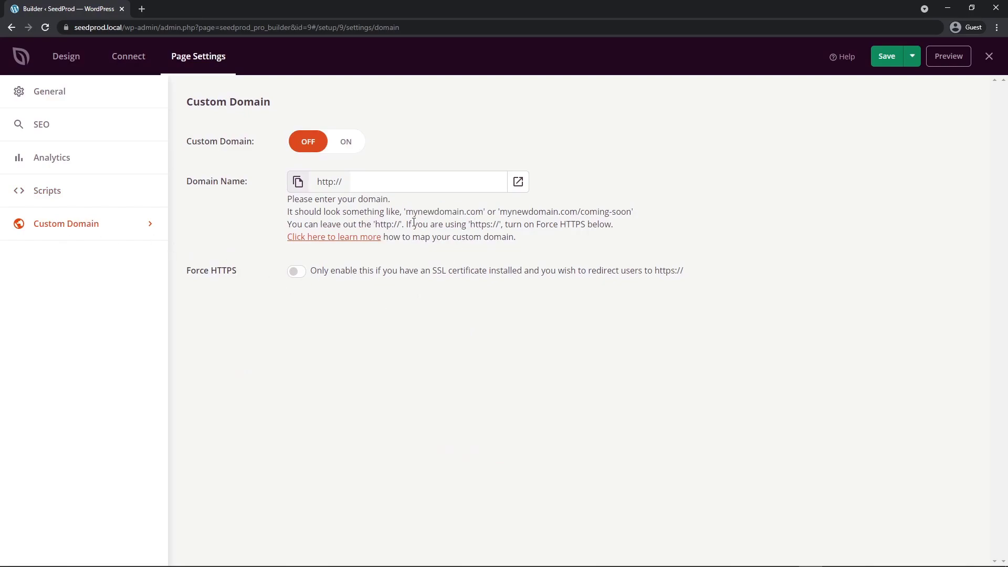
click(55, 94)
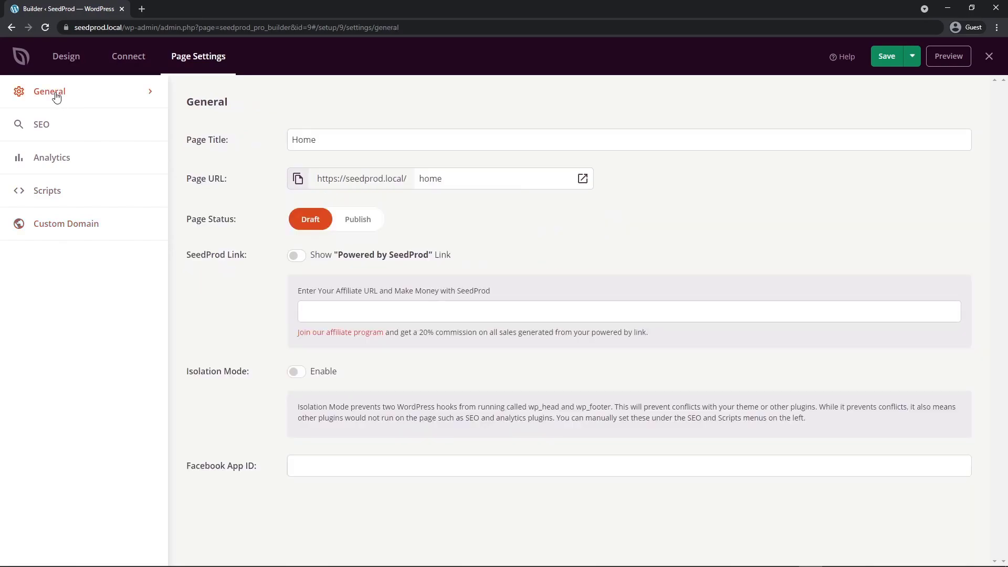
click(84, 223)
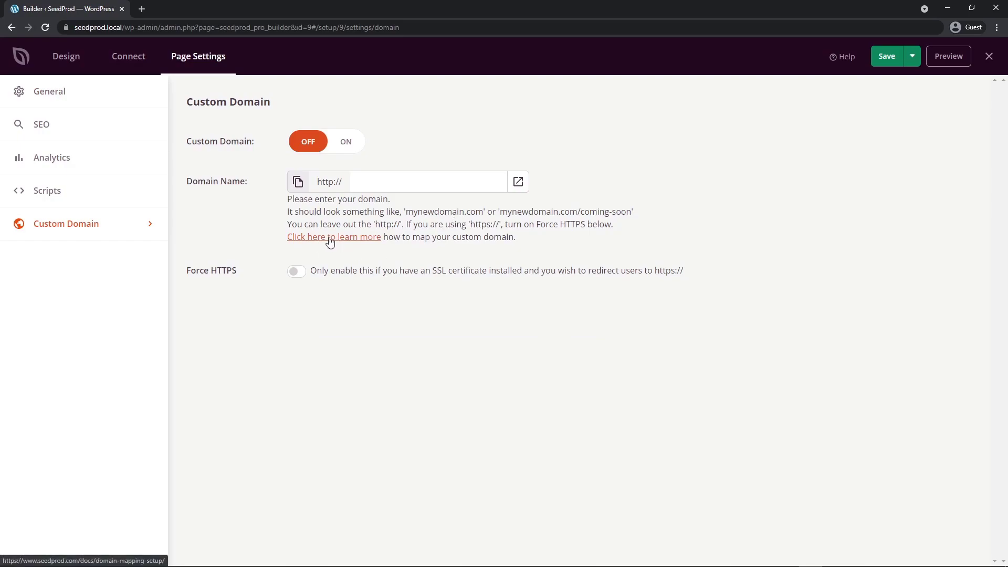
Save and publish the landing page, then open the live page.
click(886, 58)
click(912, 60)
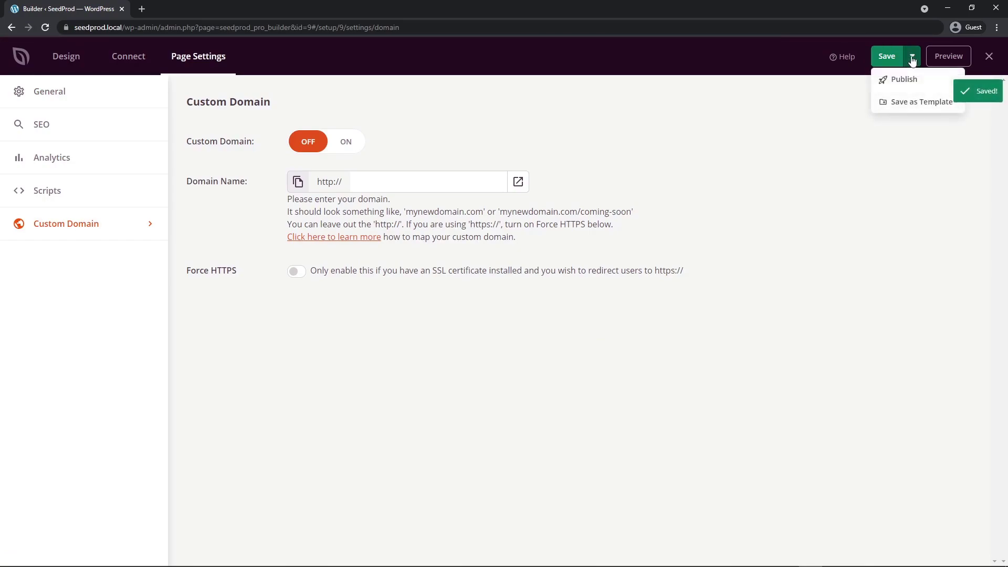
click(906, 80)
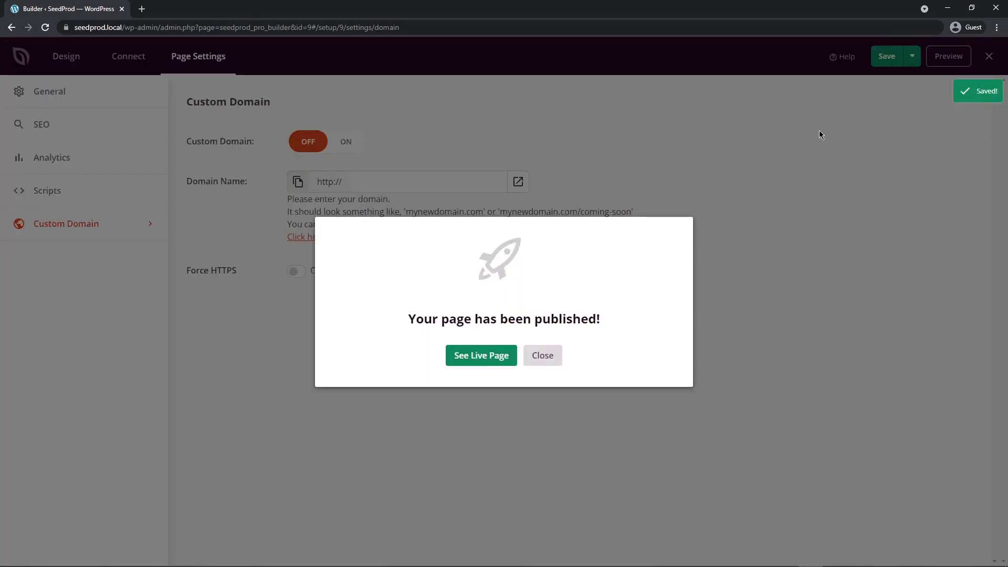
click(481, 355)
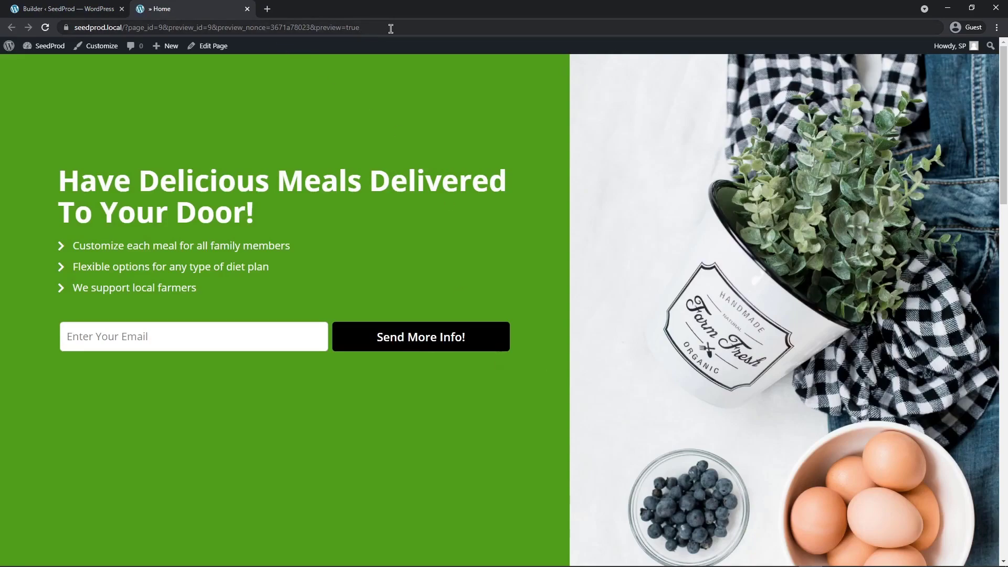
Load the published page at seedprod.local/home and scroll through the finished design.
drag(389, 28, 125, 27)
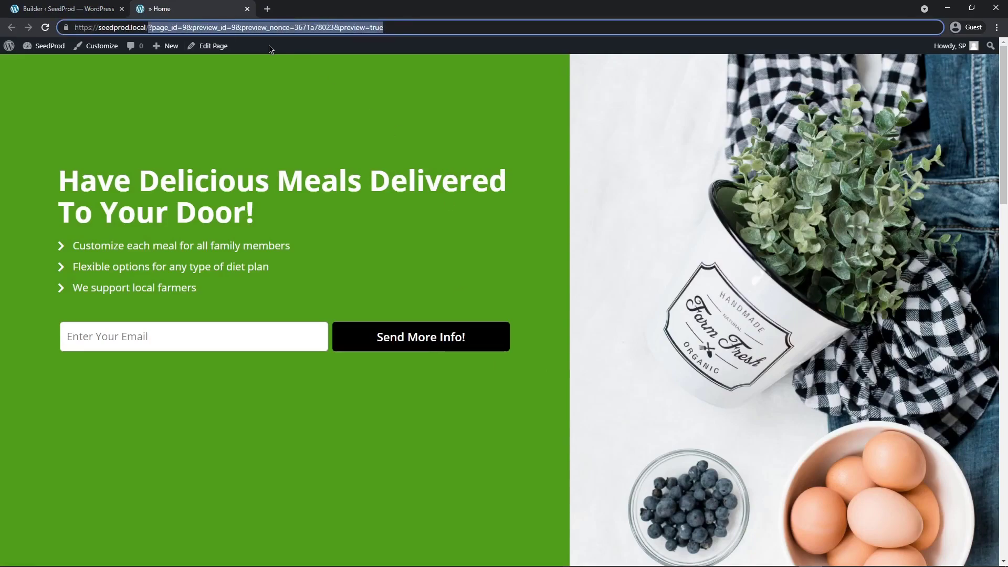
text(home)
key(Return)
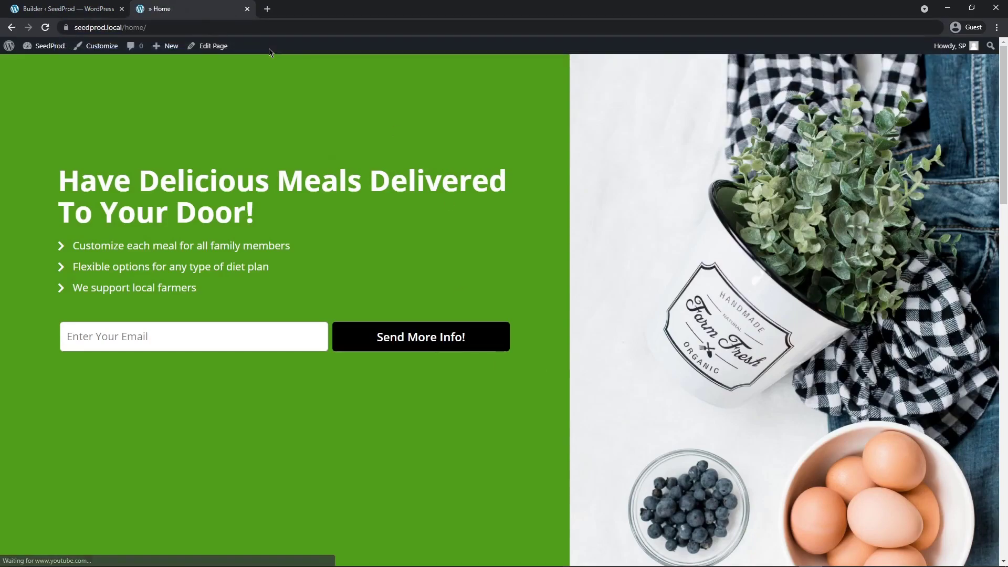
scroll(970, 271, down, 10)
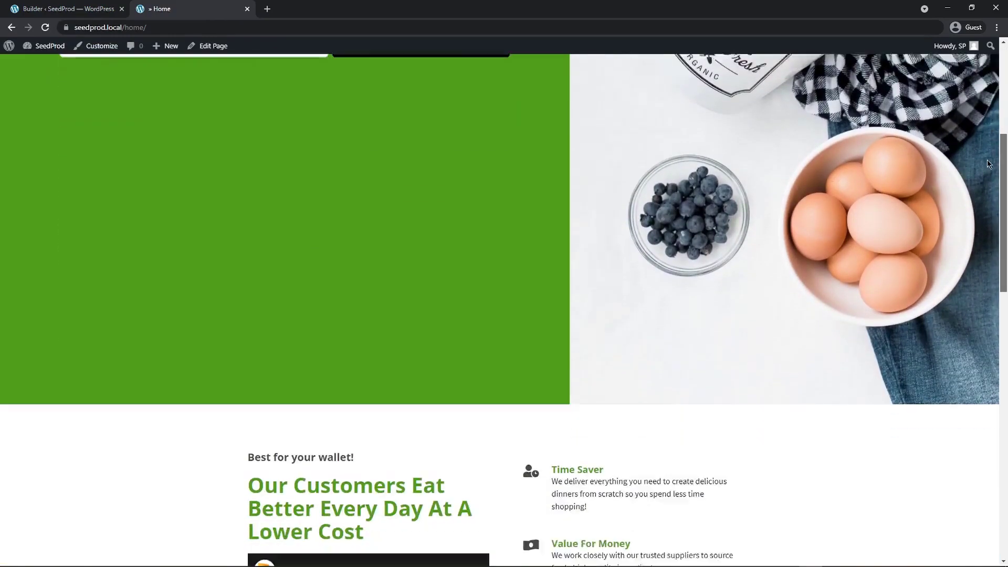
scroll(970, 270, down, 9)
scroll(963, 383, up, 19)
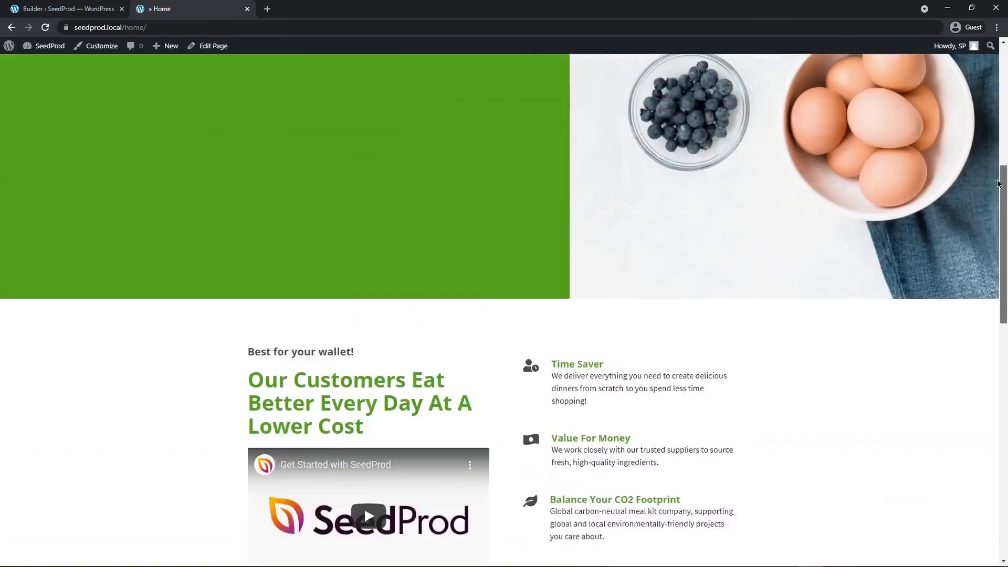
Open the site's front end in a new tab to check the current homepage.
mouse_move(46, 46)
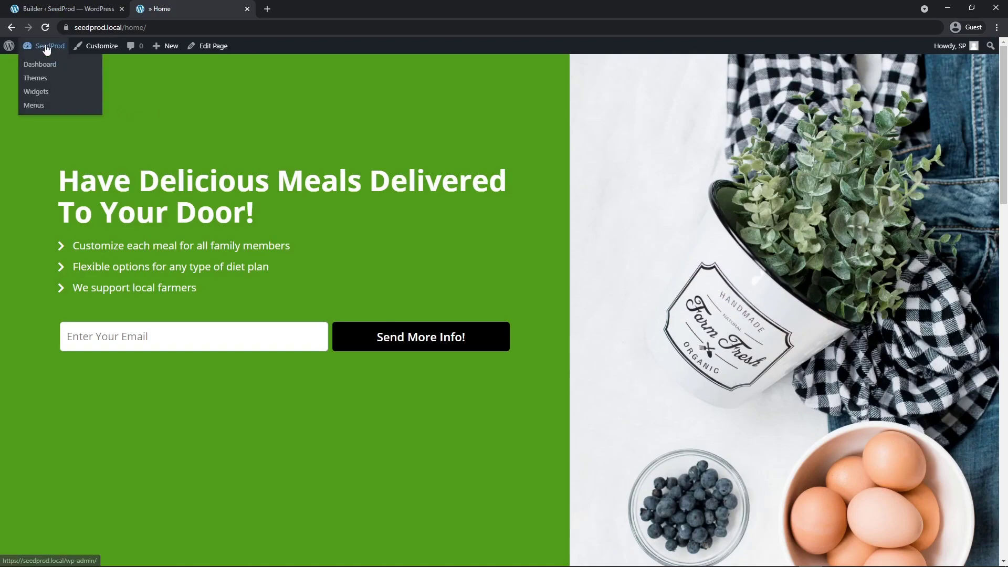
click(45, 64)
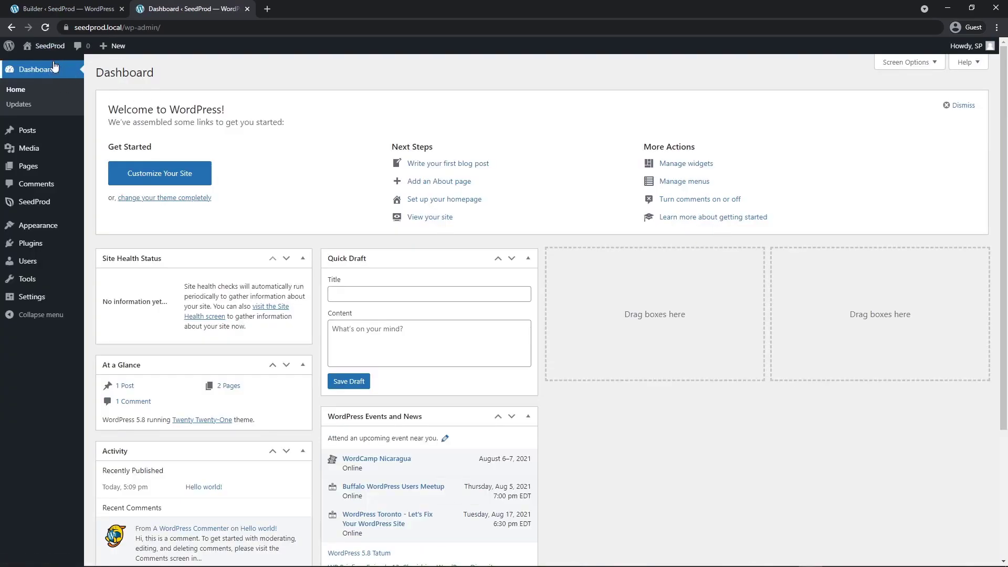
middle_click(36, 64)
click(296, 9)
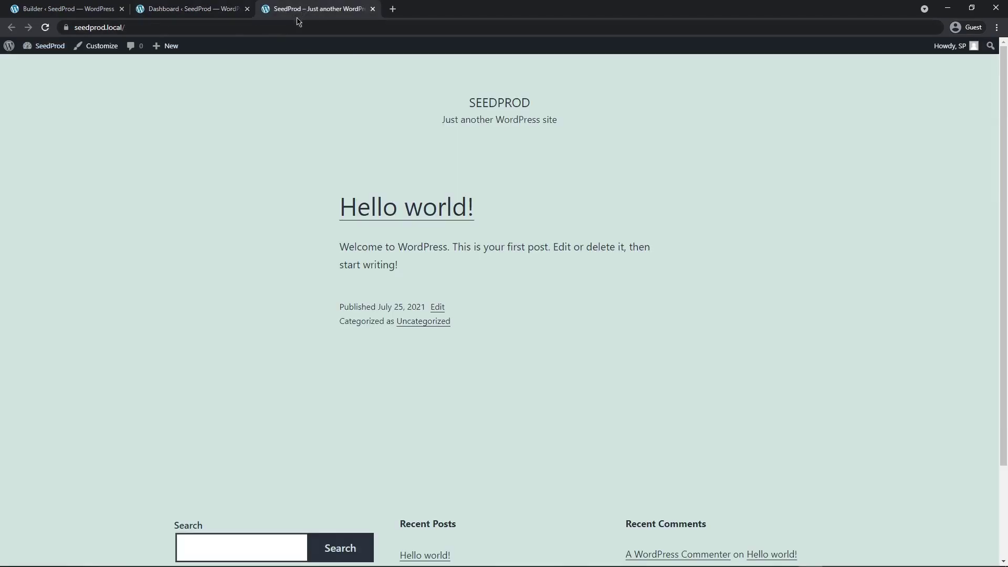
scroll(309, 244, down, 1)
scroll(309, 245, up, 2)
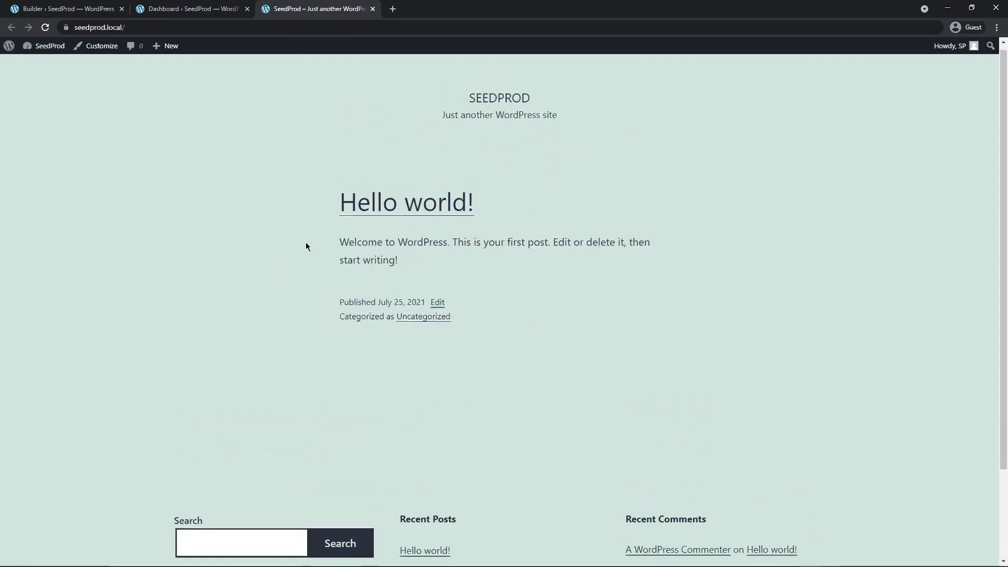
double_click(107, 28)
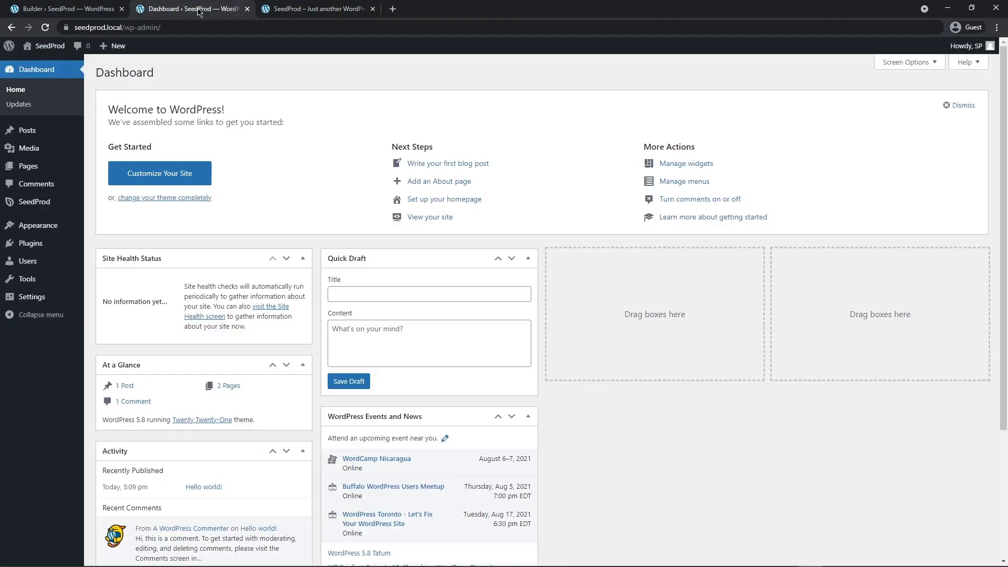
click(194, 10)
In Reading settings, set a static homepage to the Home page and save.
mouse_move(42, 298)
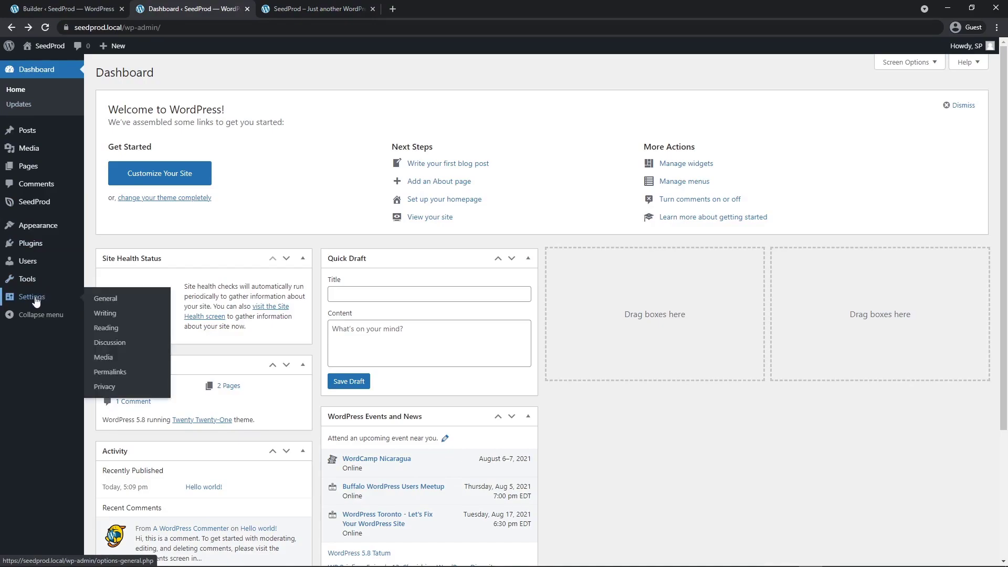
click(106, 329)
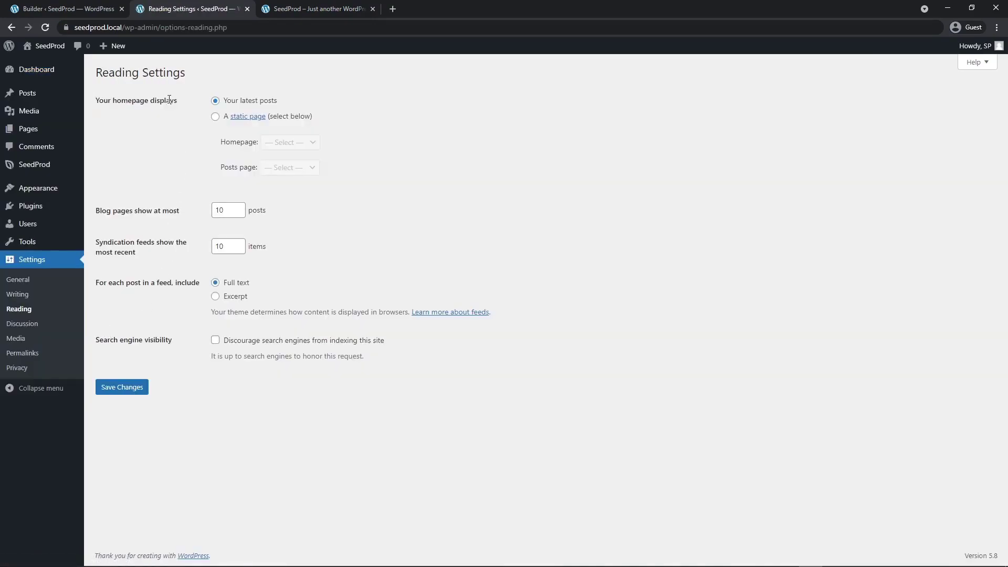
click(216, 117)
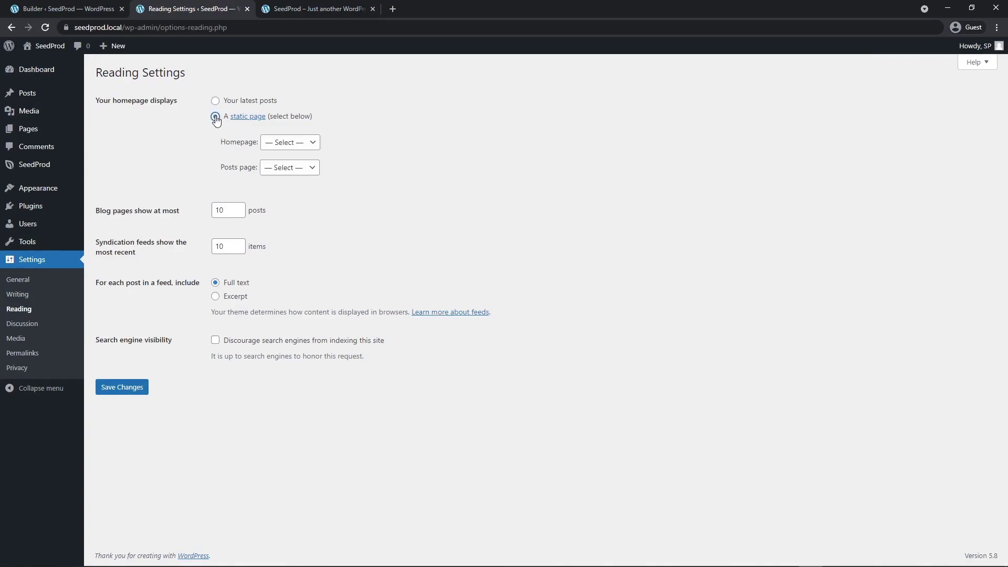
click(265, 151)
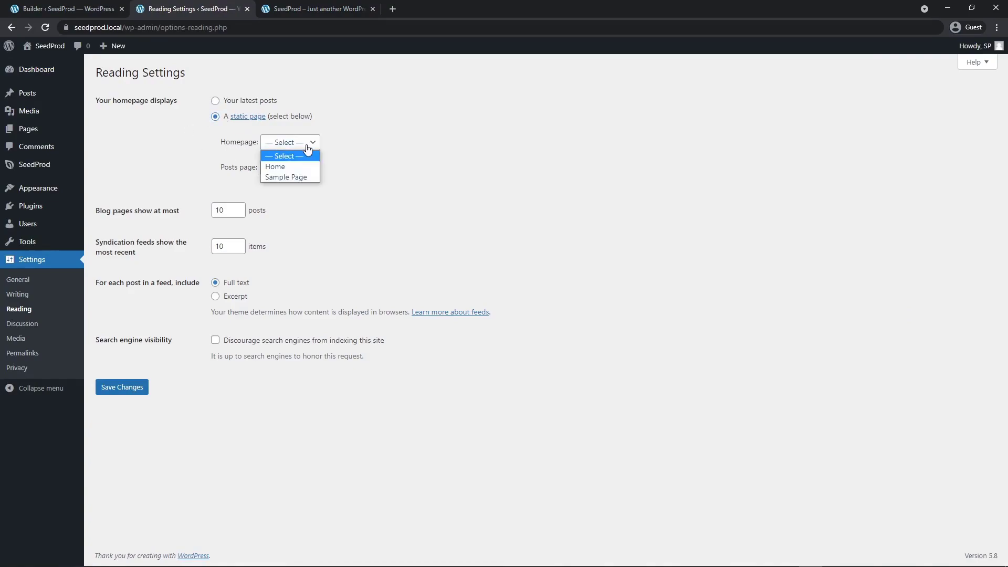
click(278, 165)
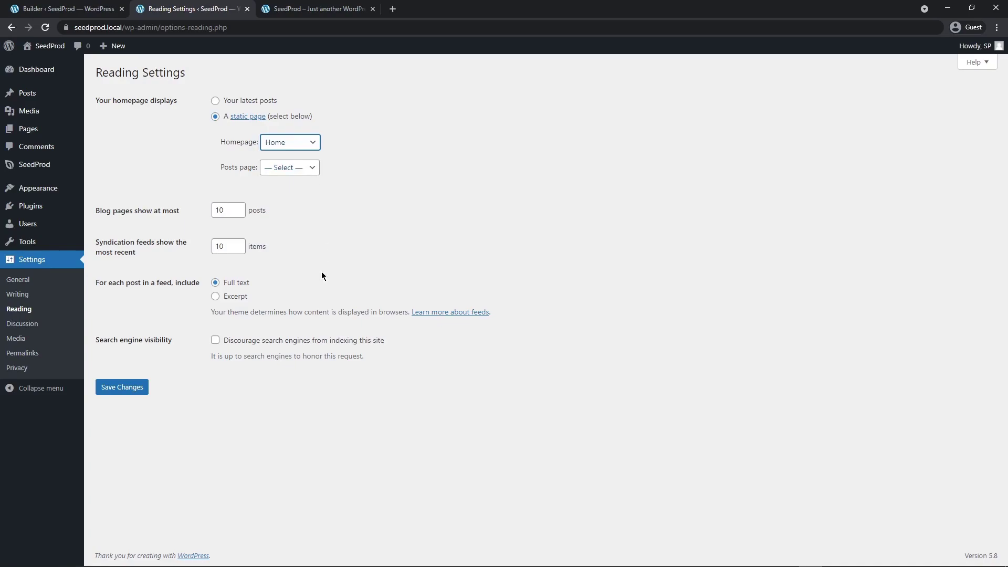
click(131, 387)
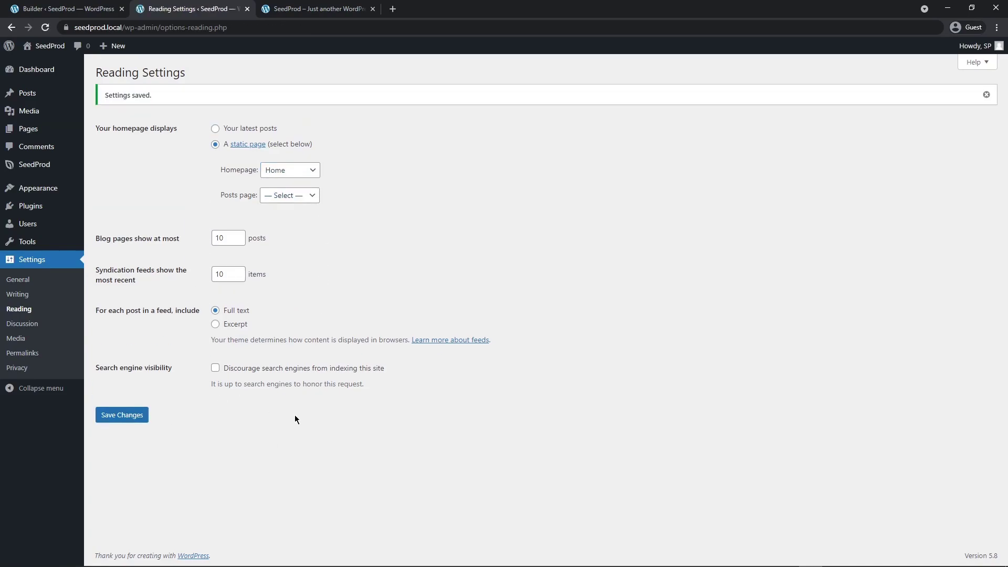
Reload seedprod.local to confirm it now shows the meal-delivery landing page.
click(309, 10)
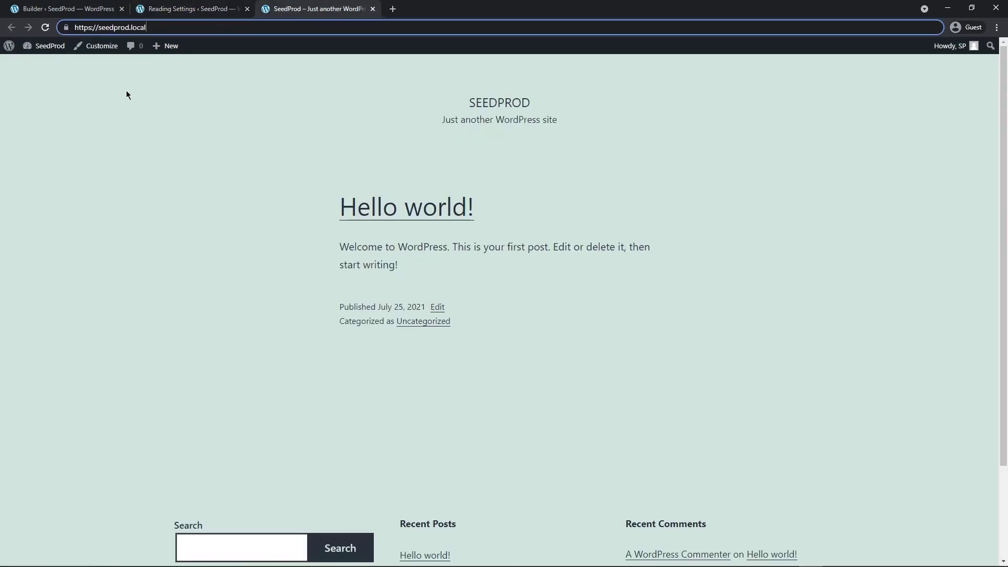
click(45, 28)
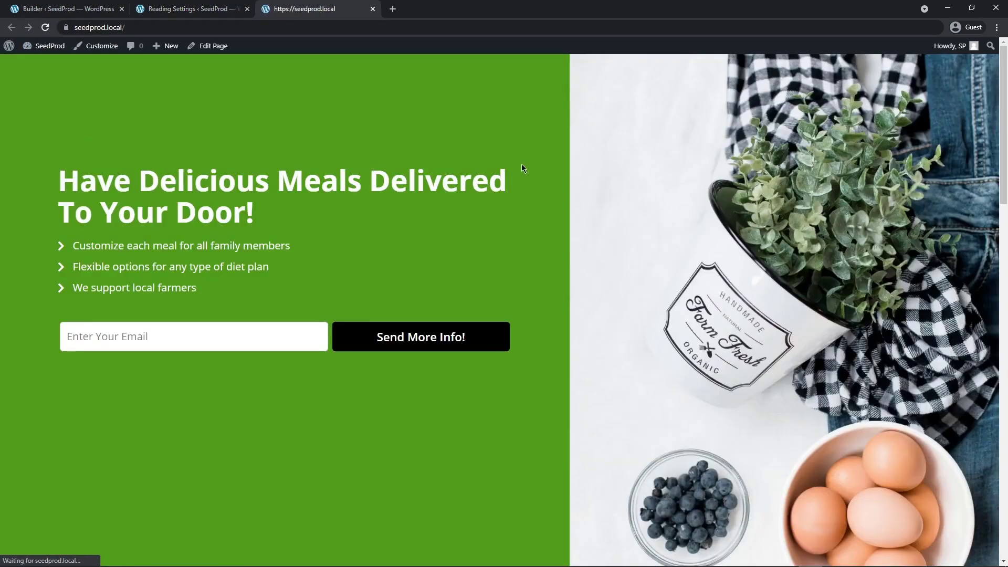
scroll(994, 175, down, 7)
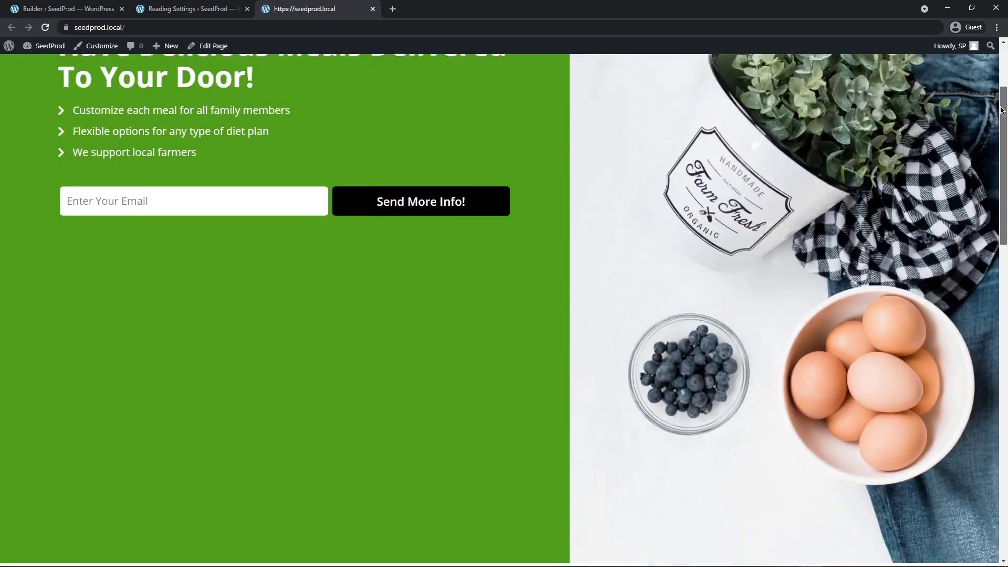
scroll(994, 174, down, 15)
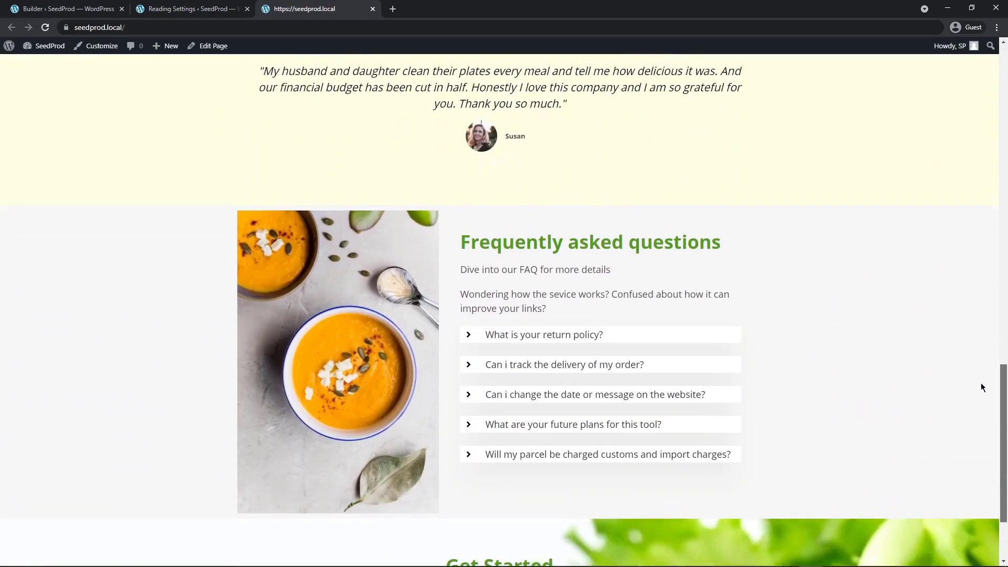